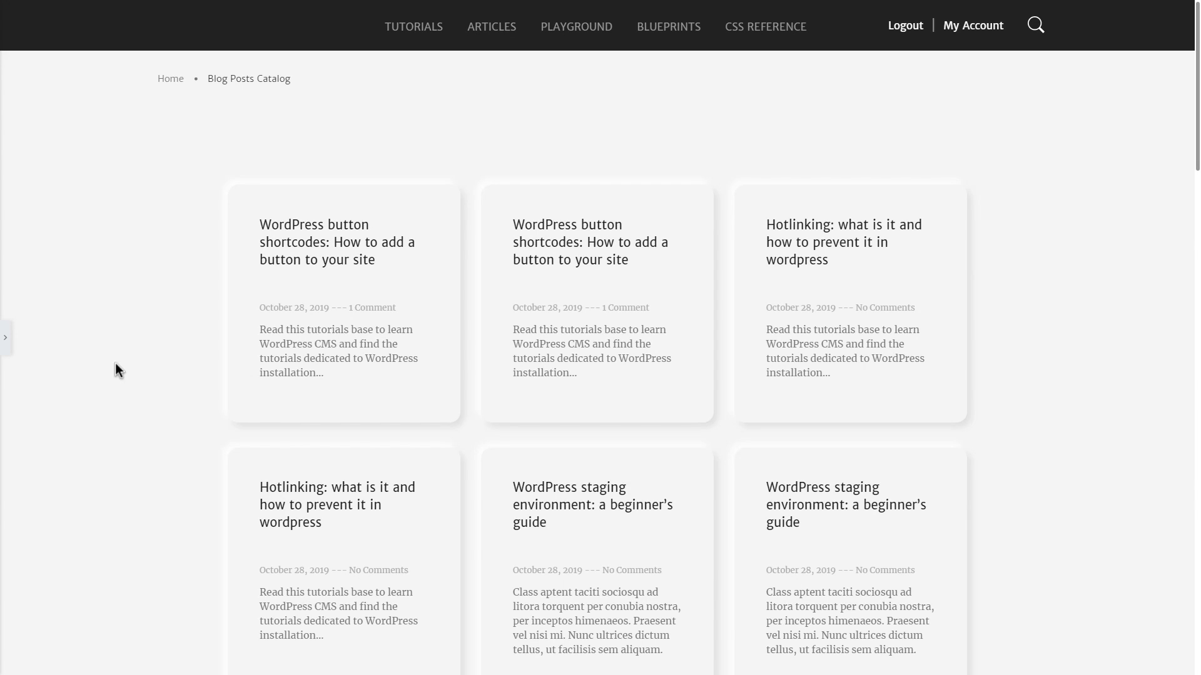
Scroll up and down the blog page to review the neumorphic post cards and countdown boxes.
scroll(115, 363, down, 2)
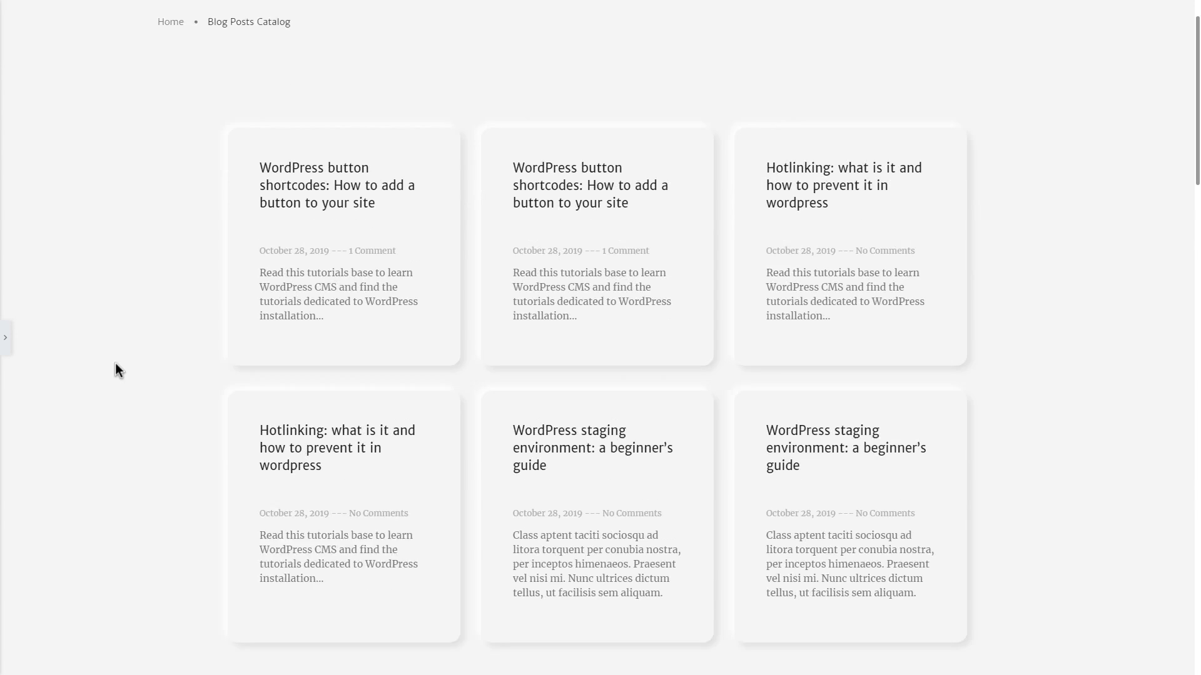
scroll(115, 363, up, 2)
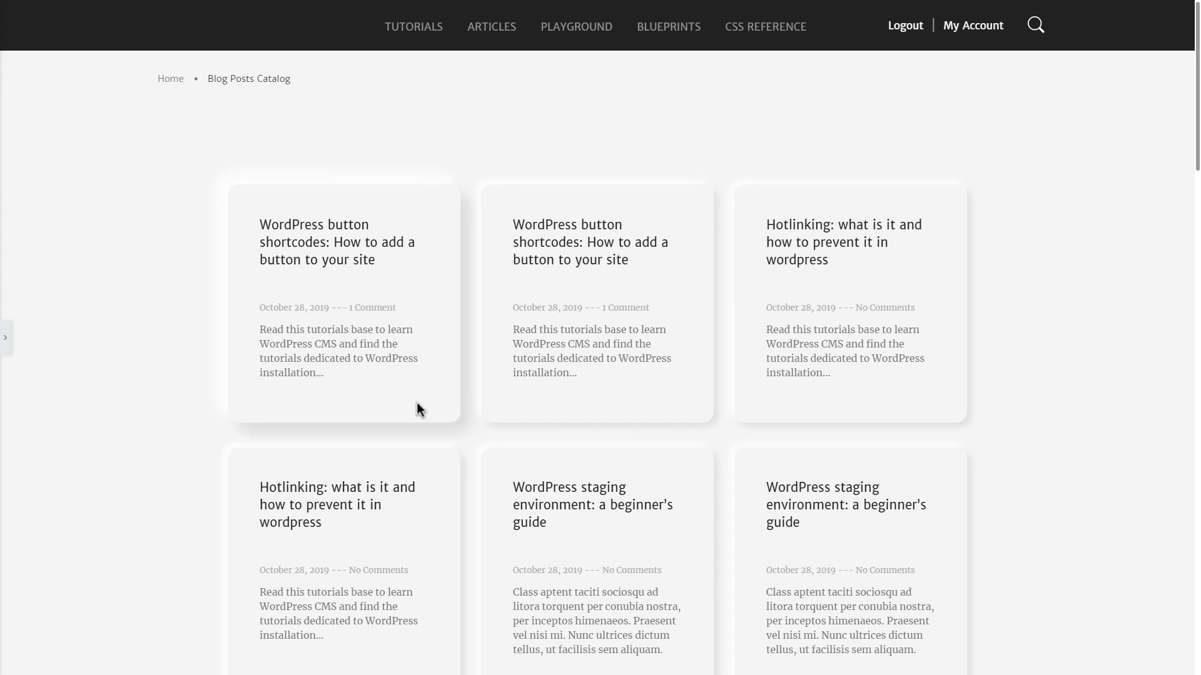
scroll(450, 400, down, 3)
scroll(554, 405, down, 4)
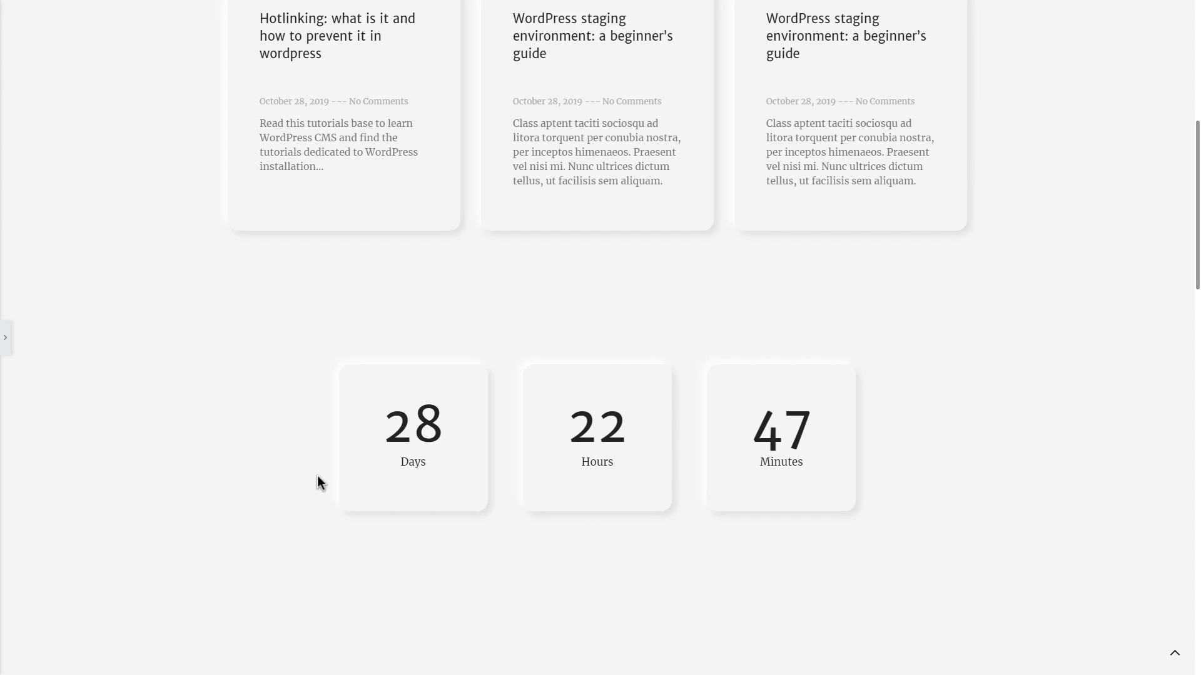
scroll(286, 467, up, 2)
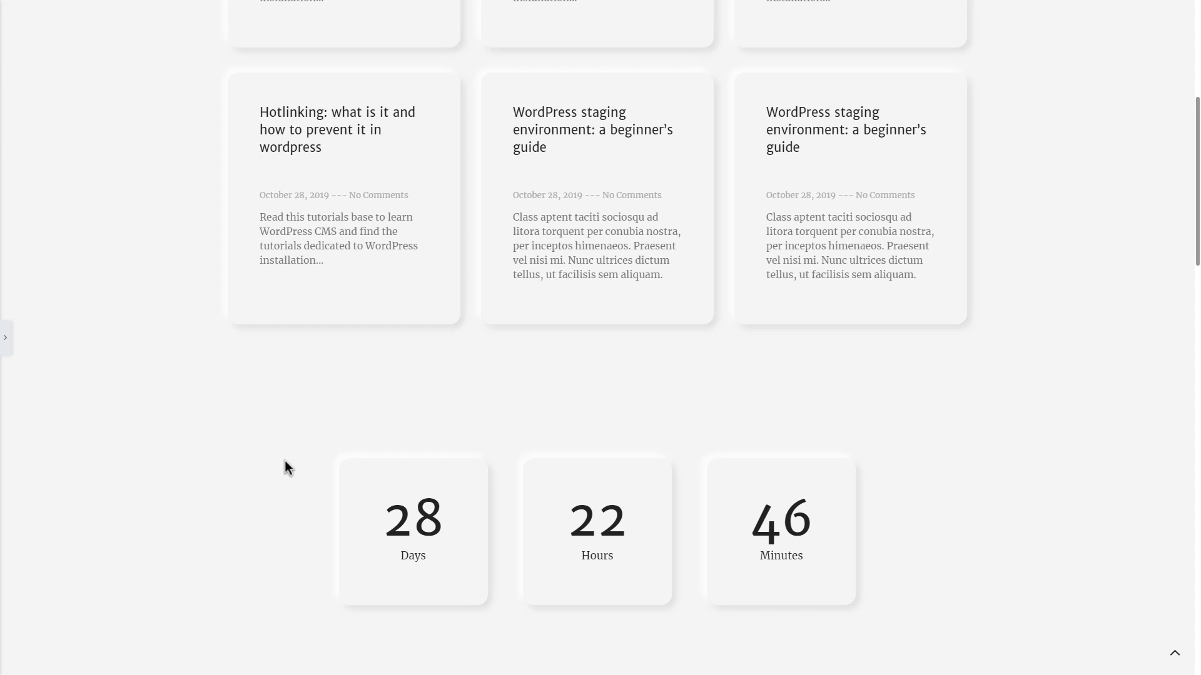
scroll(281, 460, down, 2)
scroll(273, 444, up, 5)
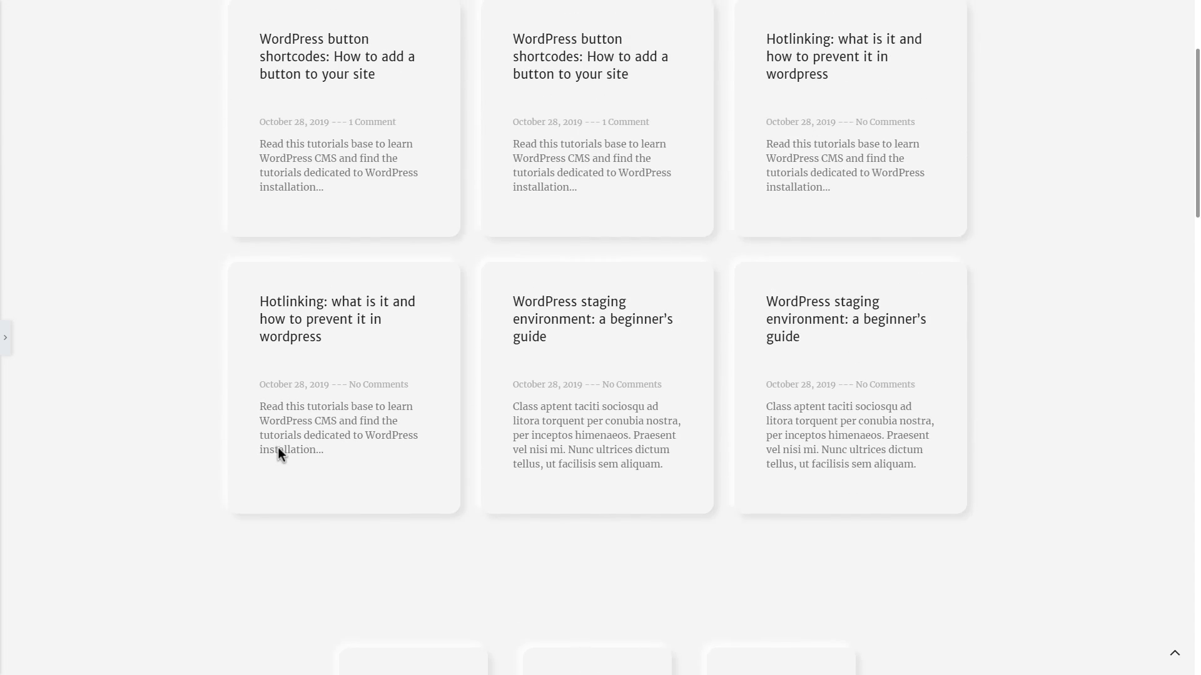
scroll(278, 448, up, 2)
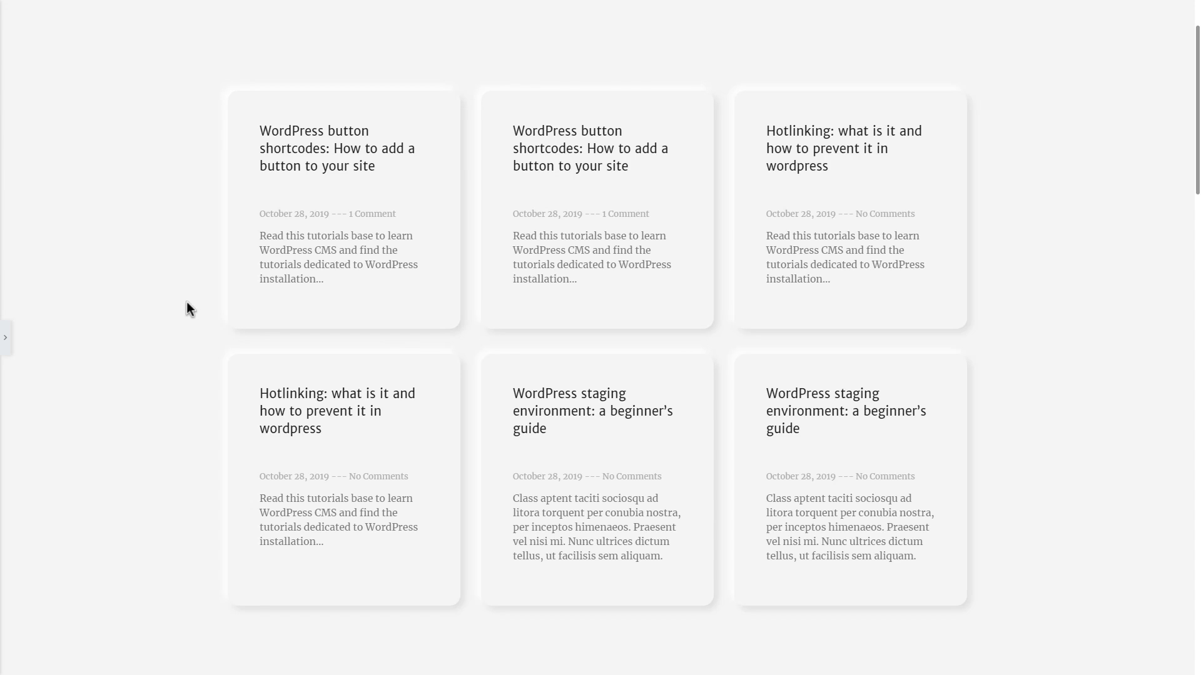
scroll(150, 379, down, 1)
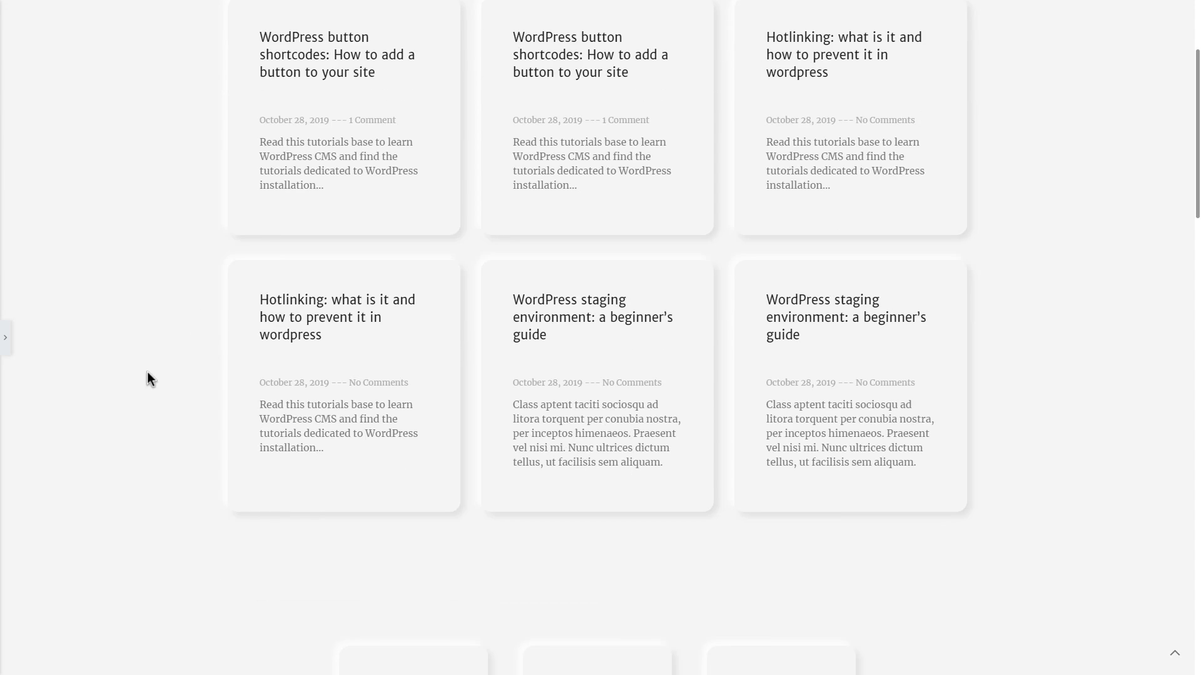
scroll(149, 378, down, 2)
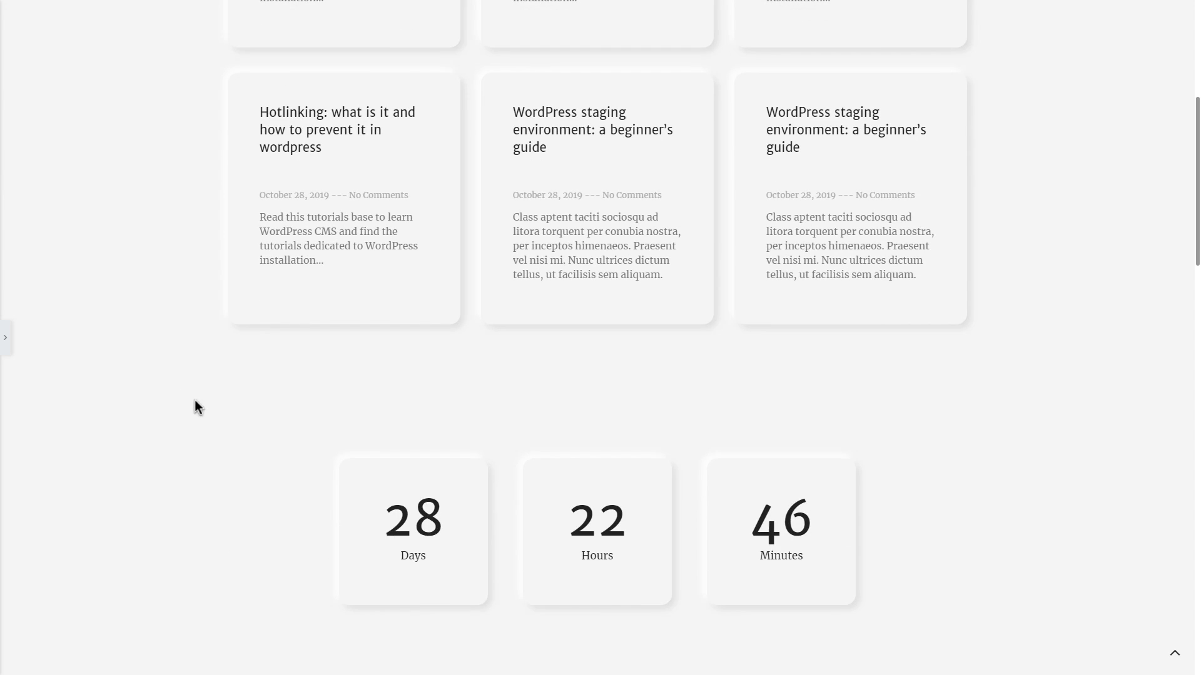
scroll(195, 406, up, 4)
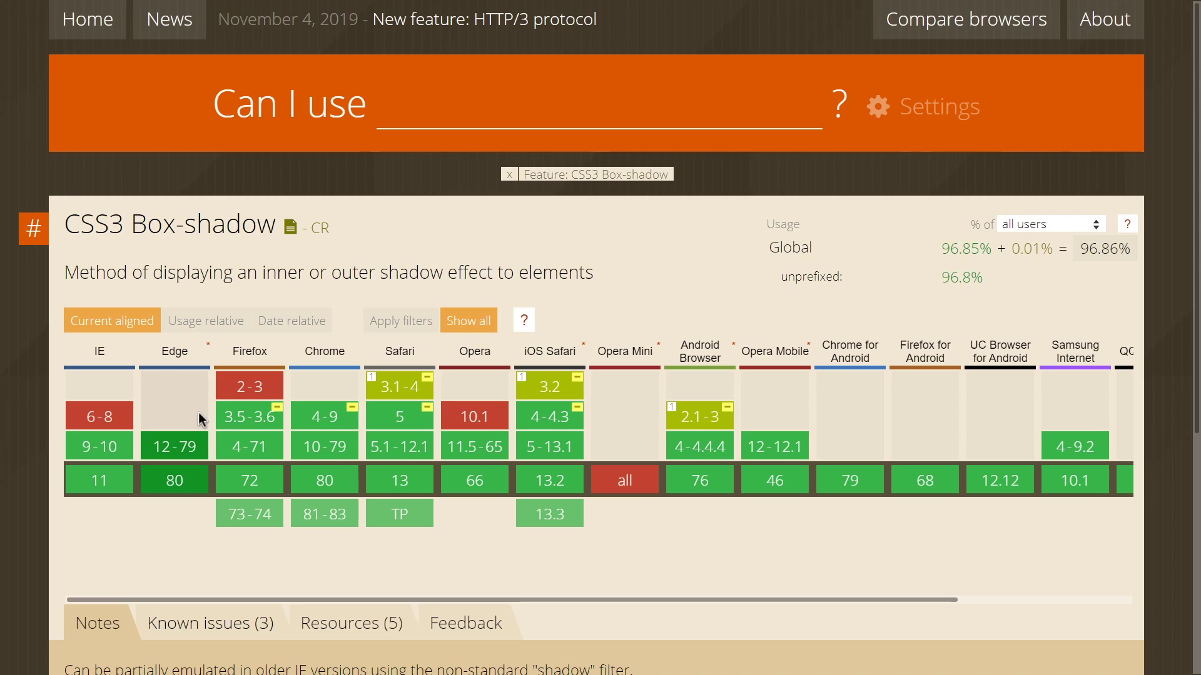
mouse_move(228, 411)
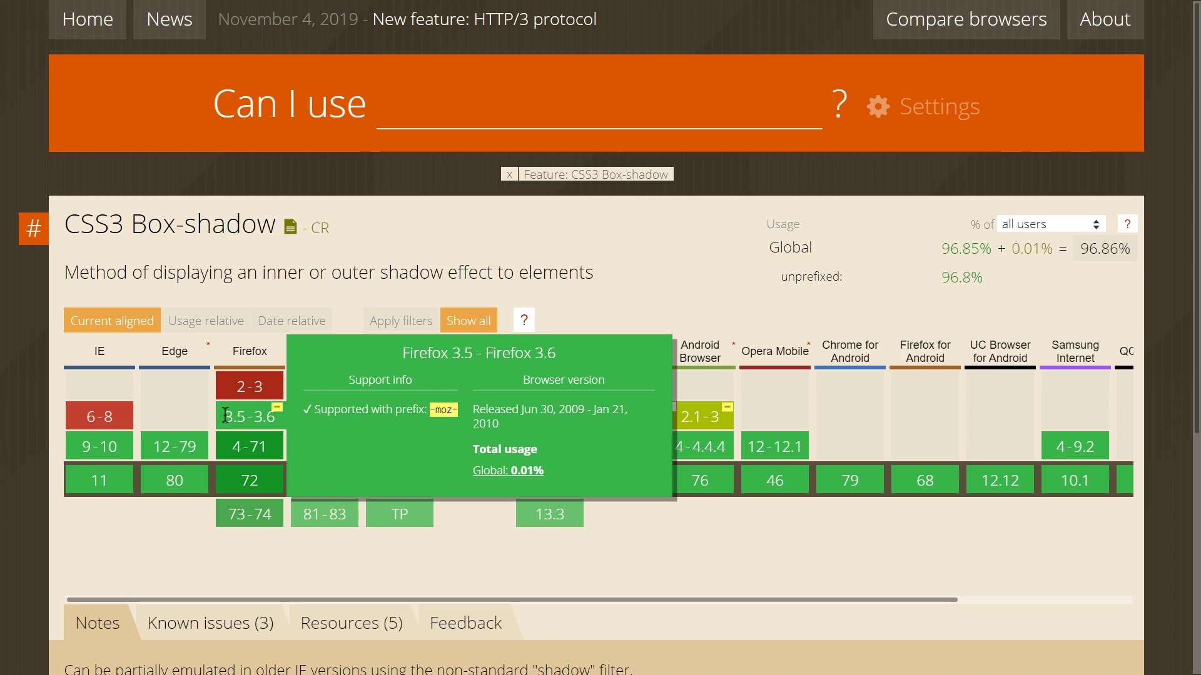
mouse_move(333, 421)
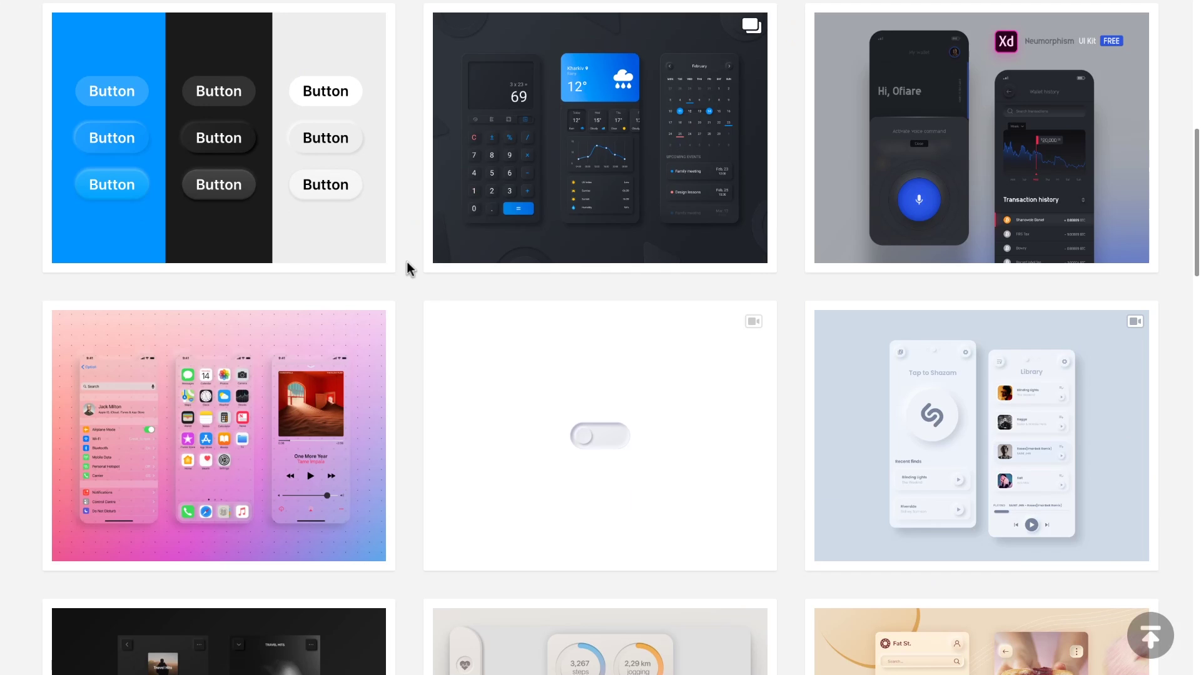
Scroll down the Neomorphism Shots gallery and open the 'Neumorphic Google Chrome: No Internet' shot.
scroll(406, 269, down, 3)
scroll(406, 269, up, 12)
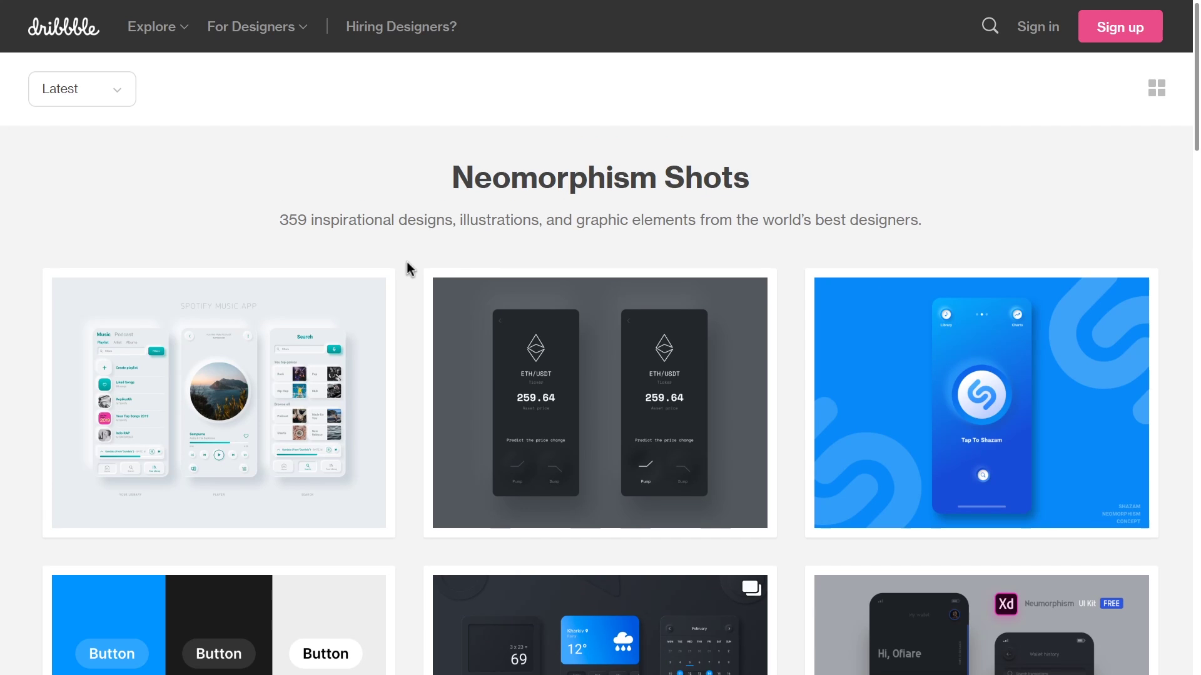
scroll(408, 269, down, 15)
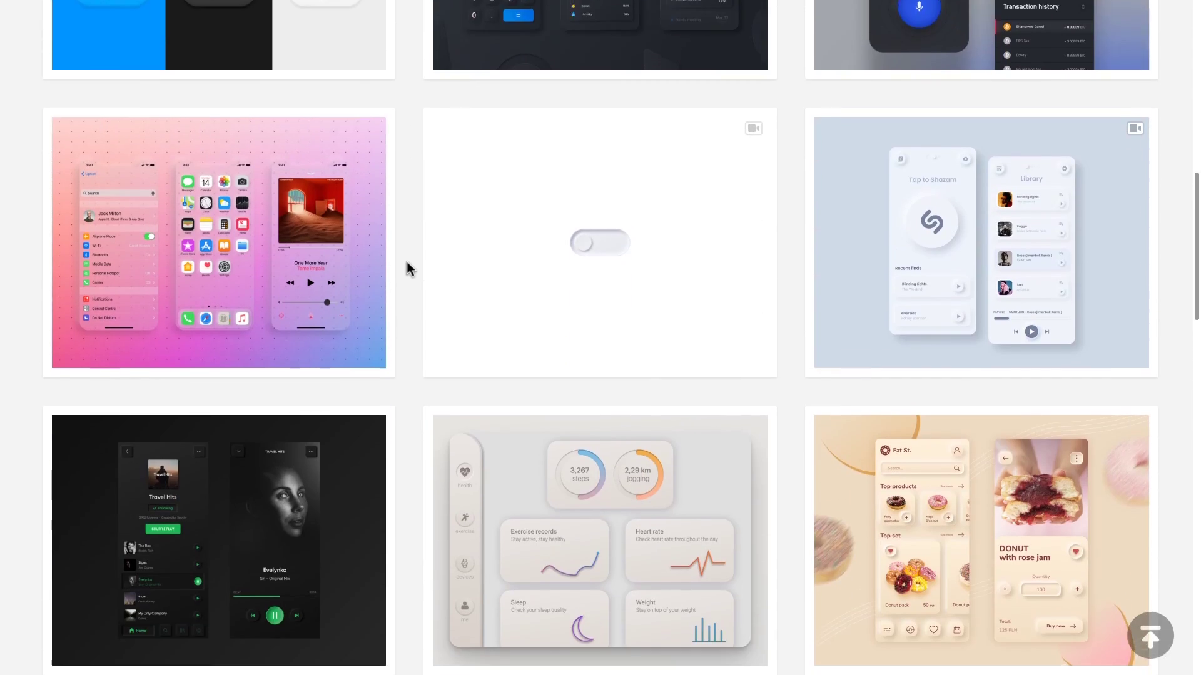
scroll(408, 269, down, 9)
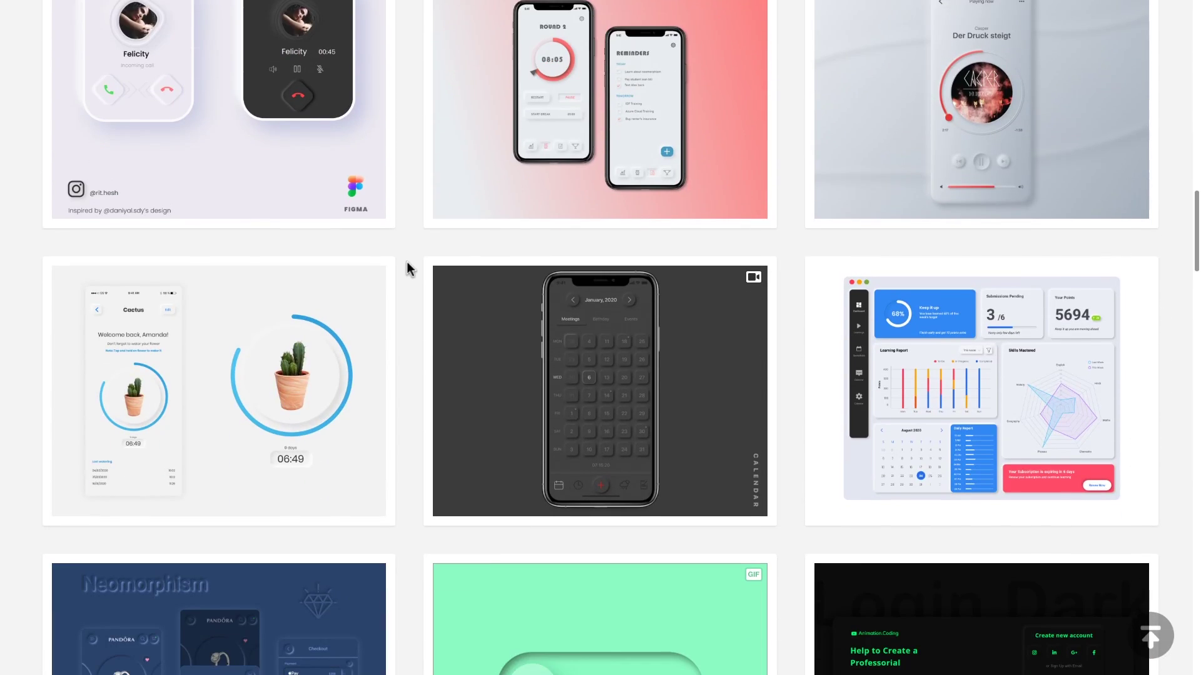
scroll(407, 269, down, 6)
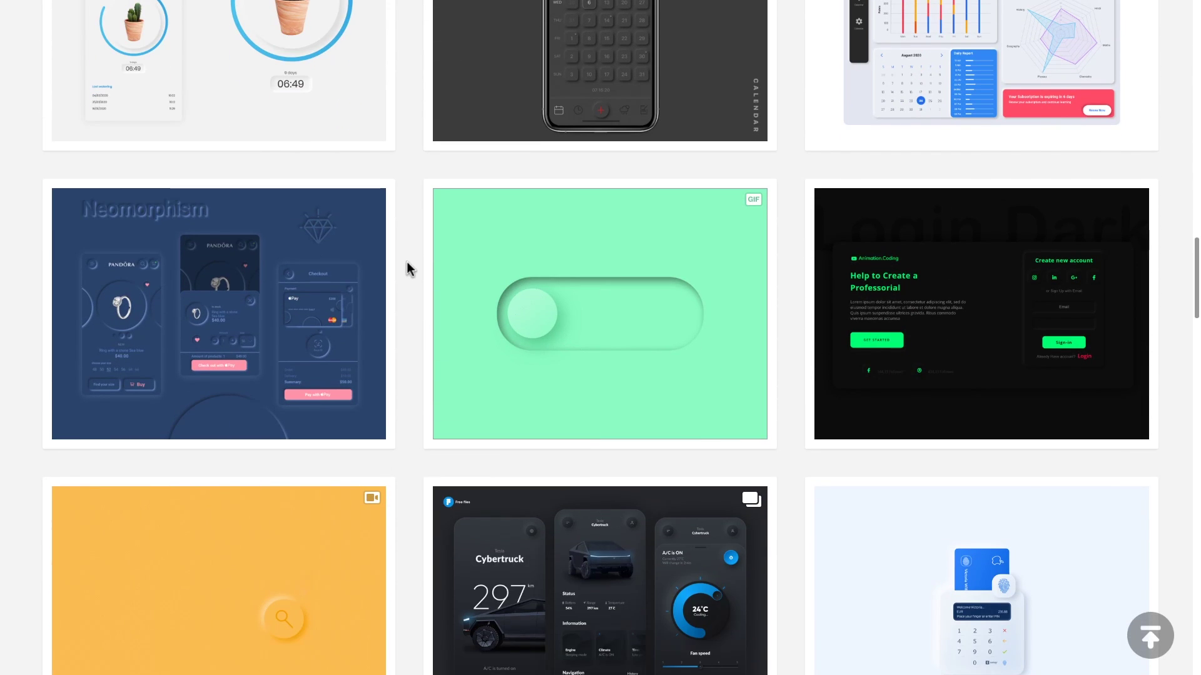
scroll(407, 269, down, 9)
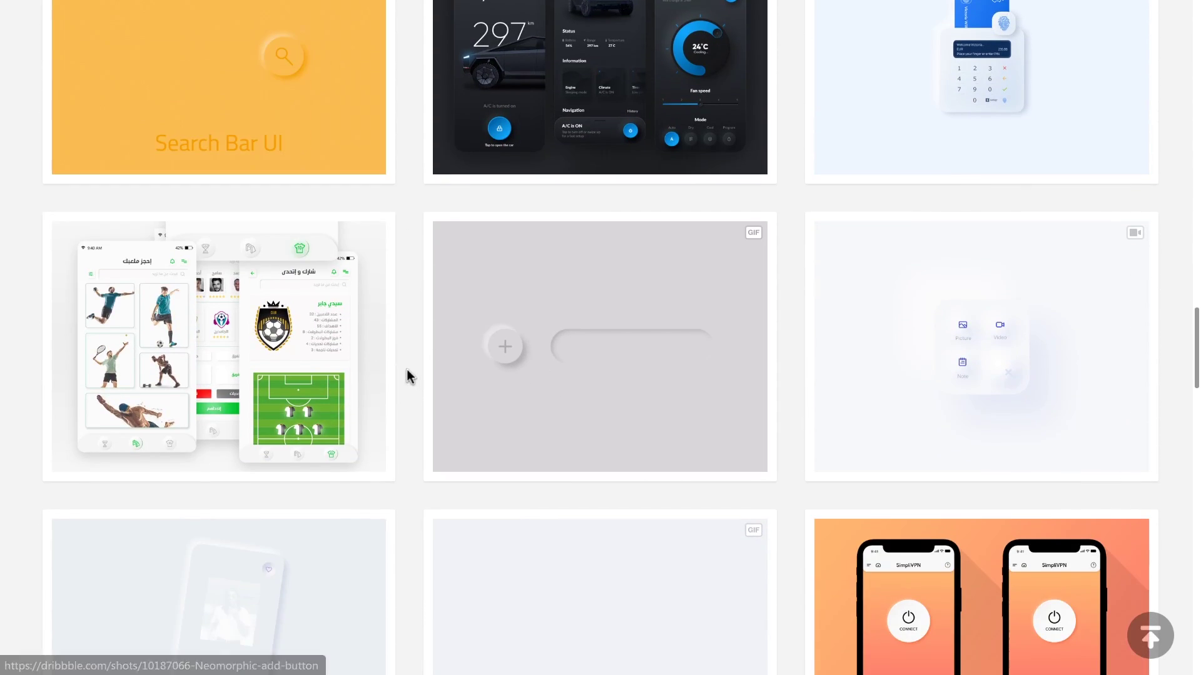
scroll(407, 375, down, 4)
scroll(408, 371, down, 2)
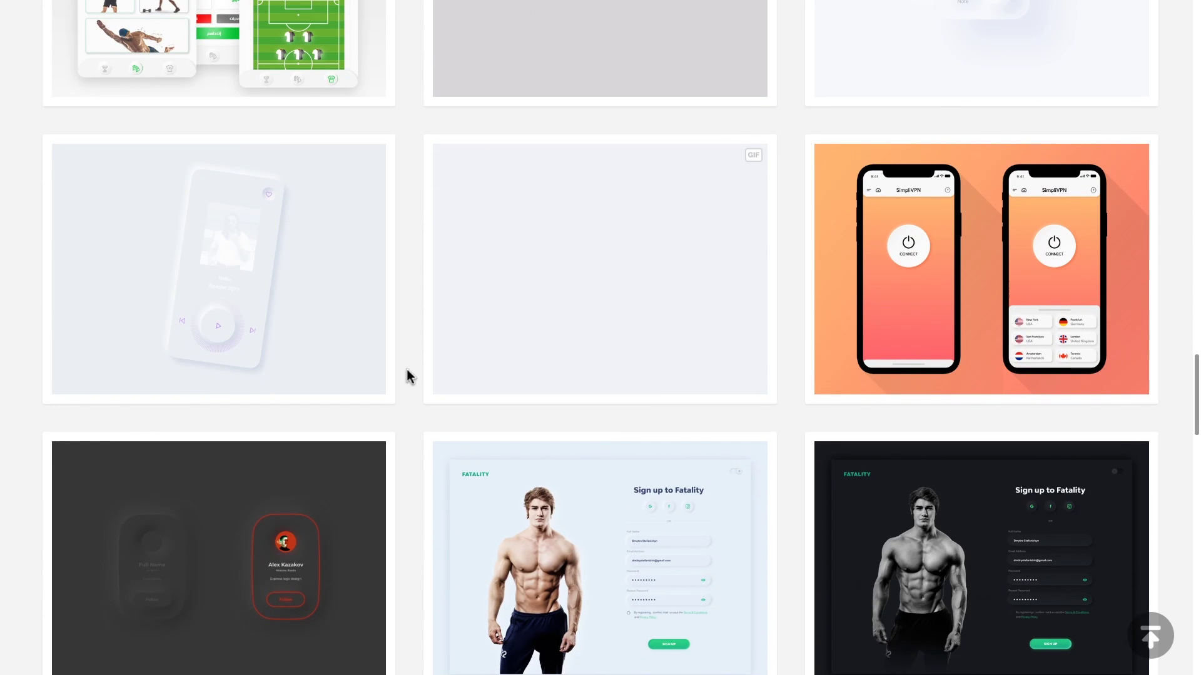
scroll(407, 376, down, 10)
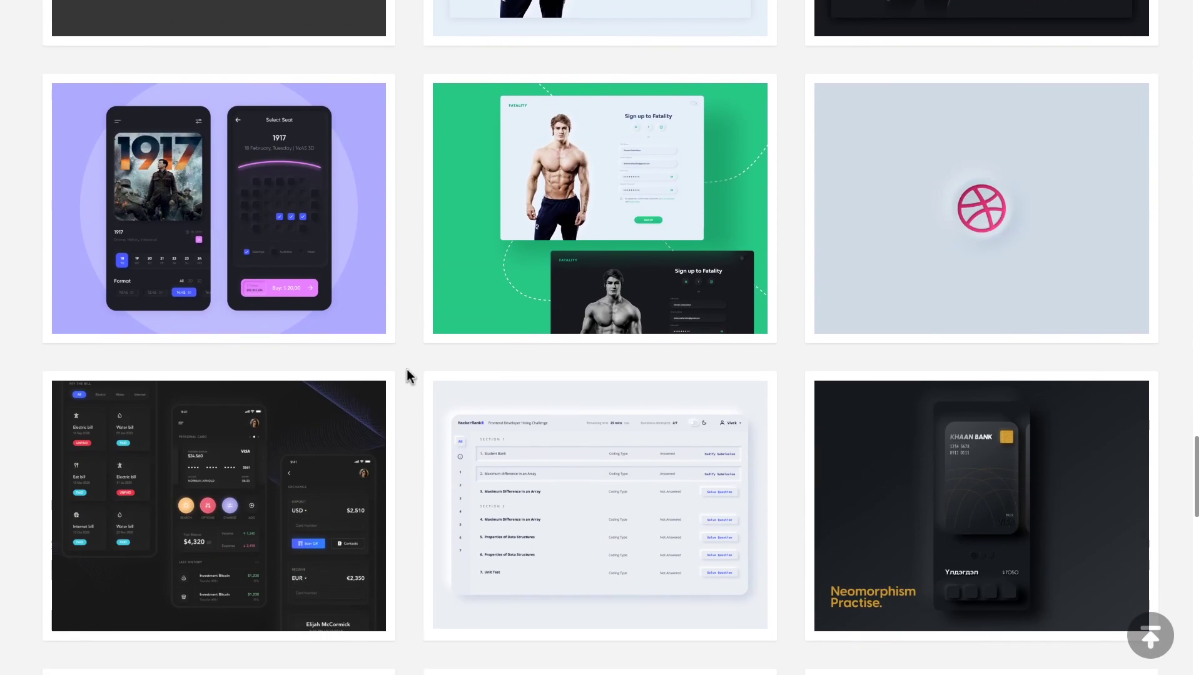
scroll(407, 375, down, 8)
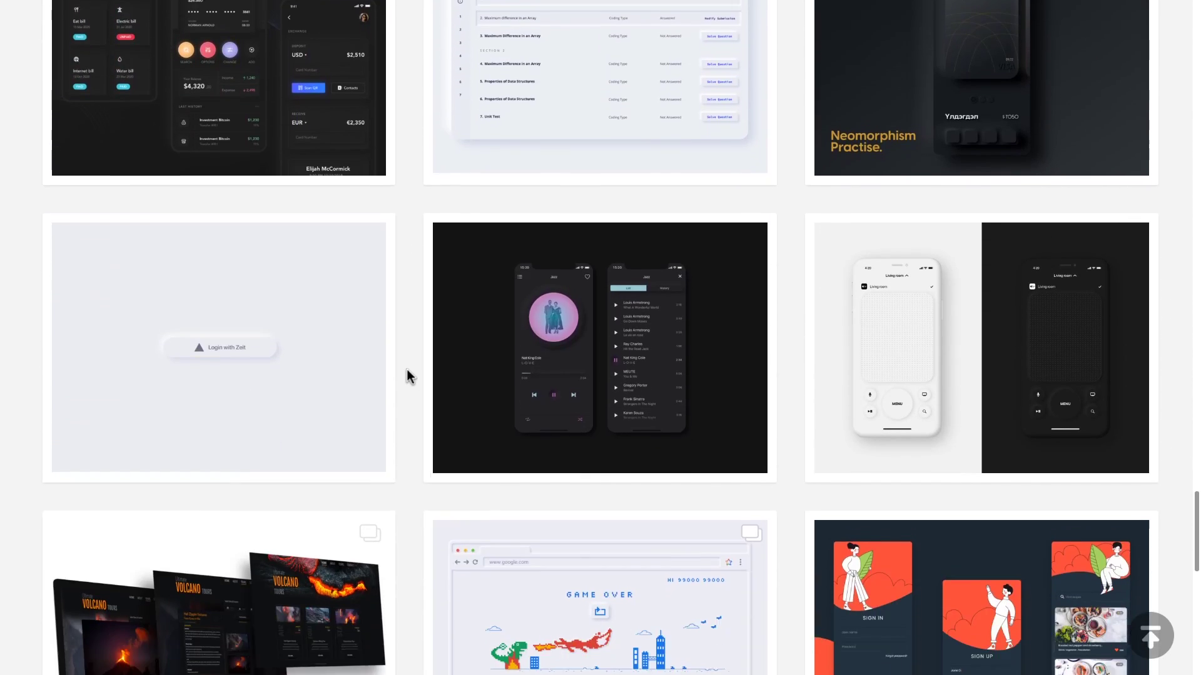
click(814, 231)
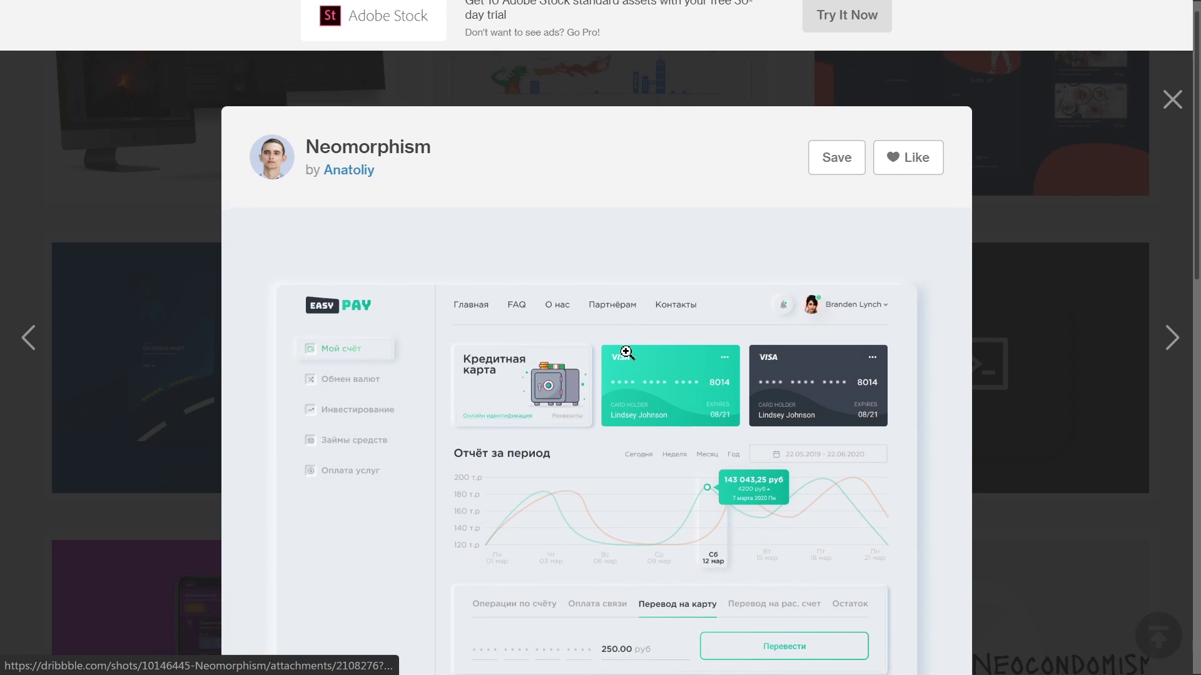
Scroll down through the opened Neumorphism Cashback App shot.
scroll(626, 352, down, 1)
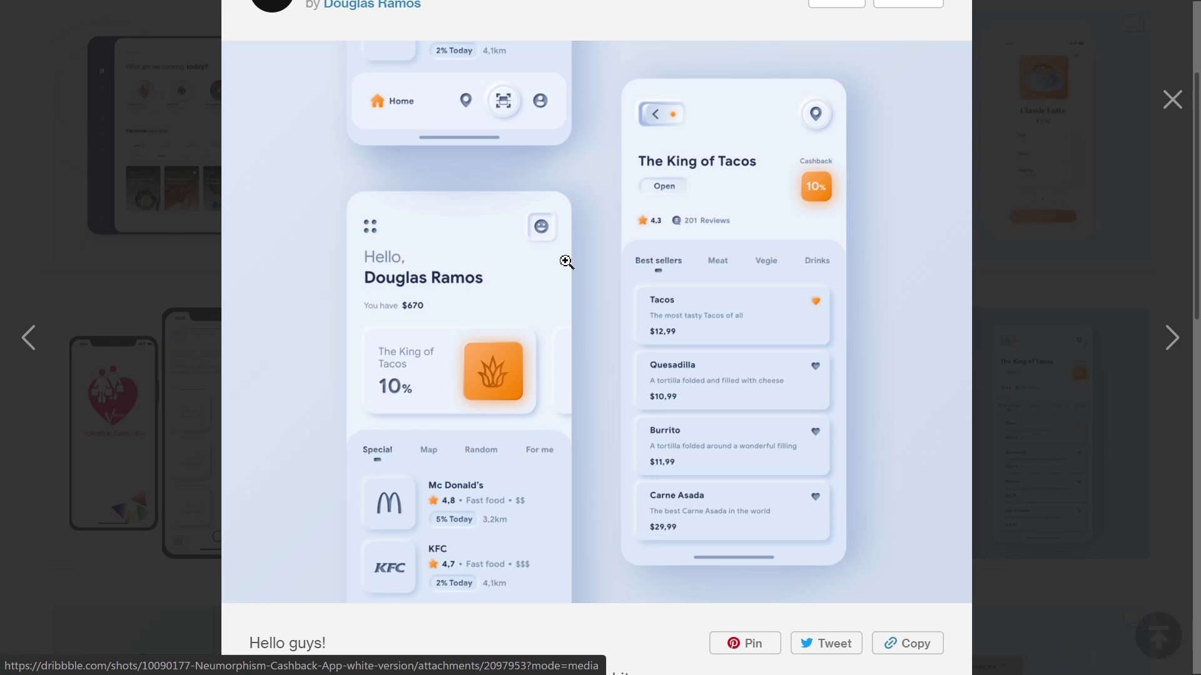
Advance three more neumorphism shots in the Dribbble lightbox.
key(Right)
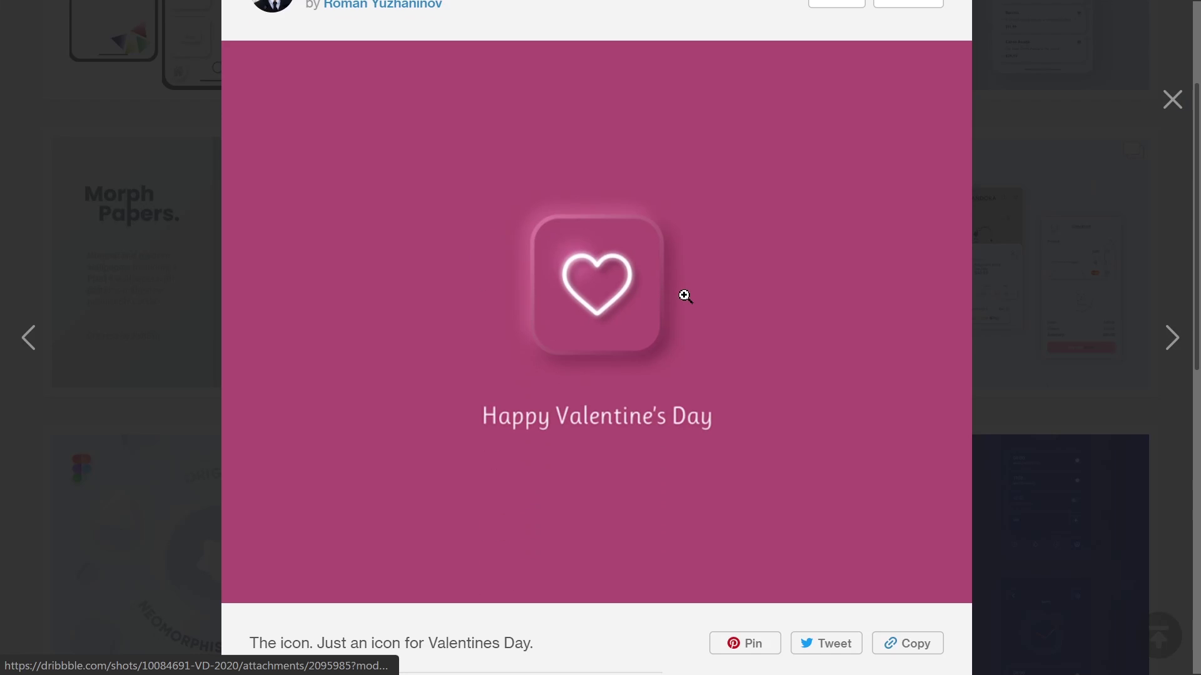
key(Right)
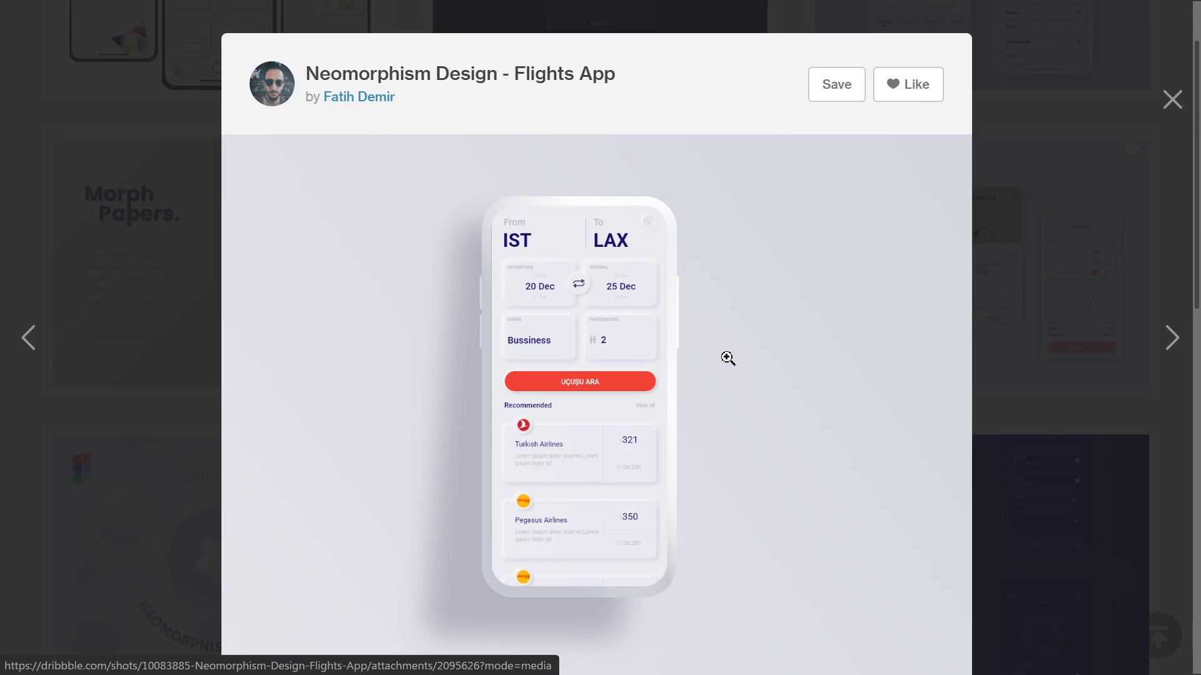
key(Right)
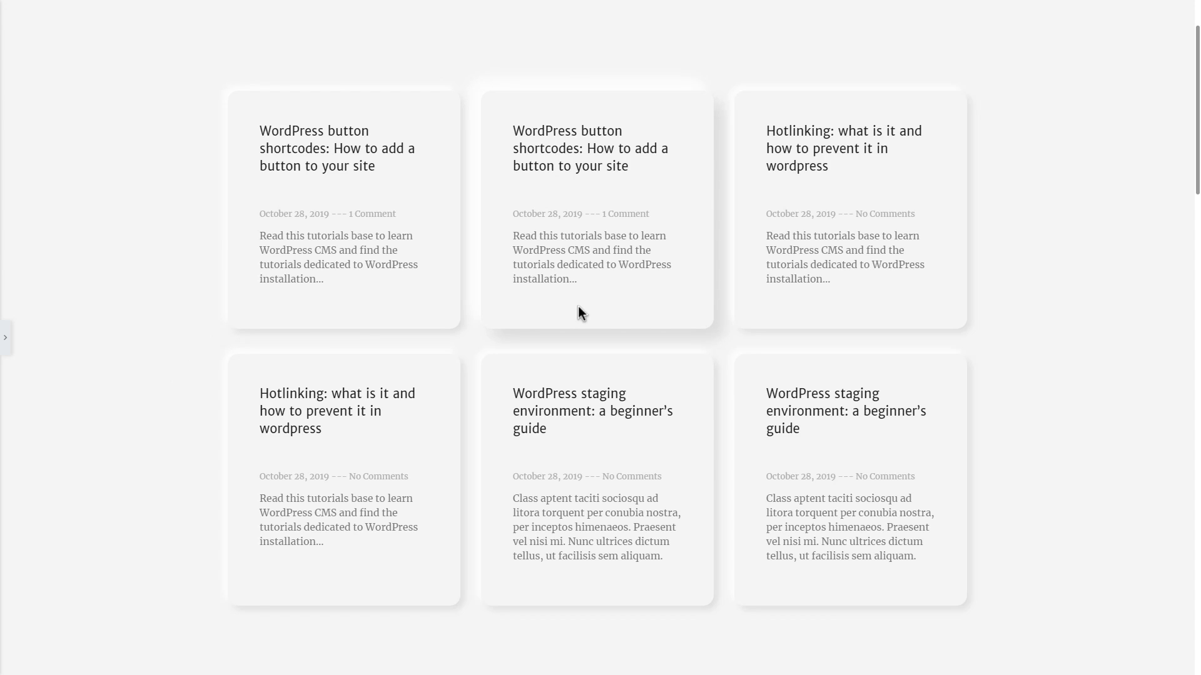
Scroll the blog page to view the six soft-shadow tutorial post cards.
scroll(428, 463, down, 5)
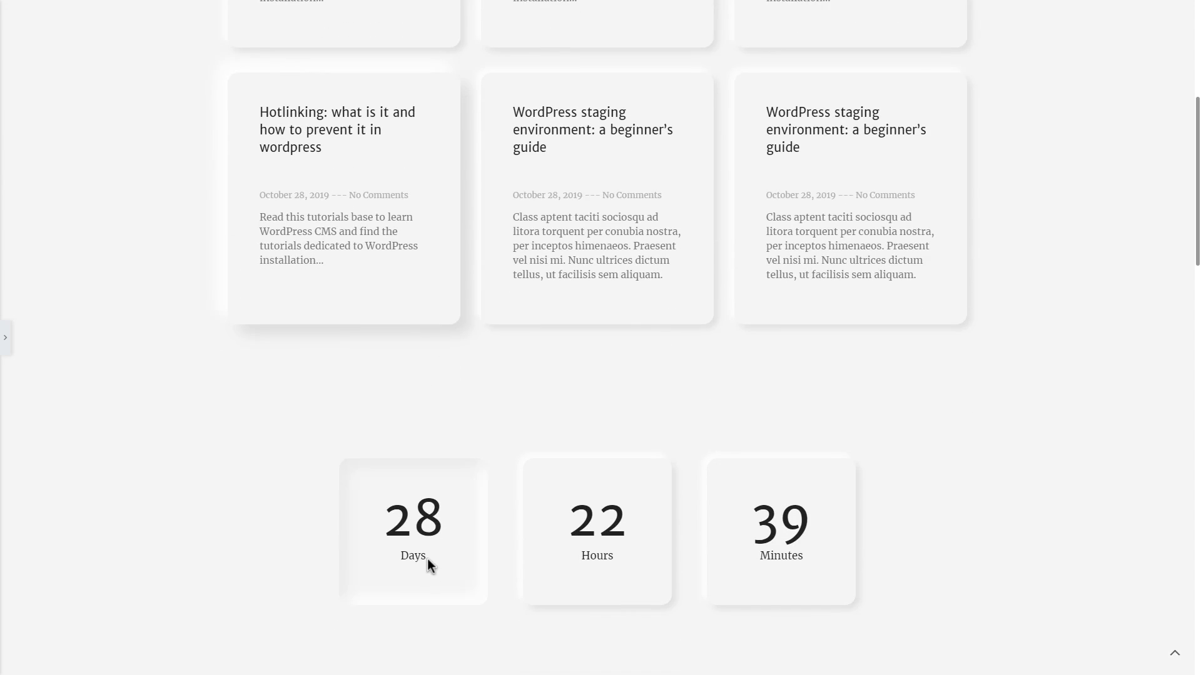
scroll(454, 472, up, 3)
scroll(513, 377, up, 2)
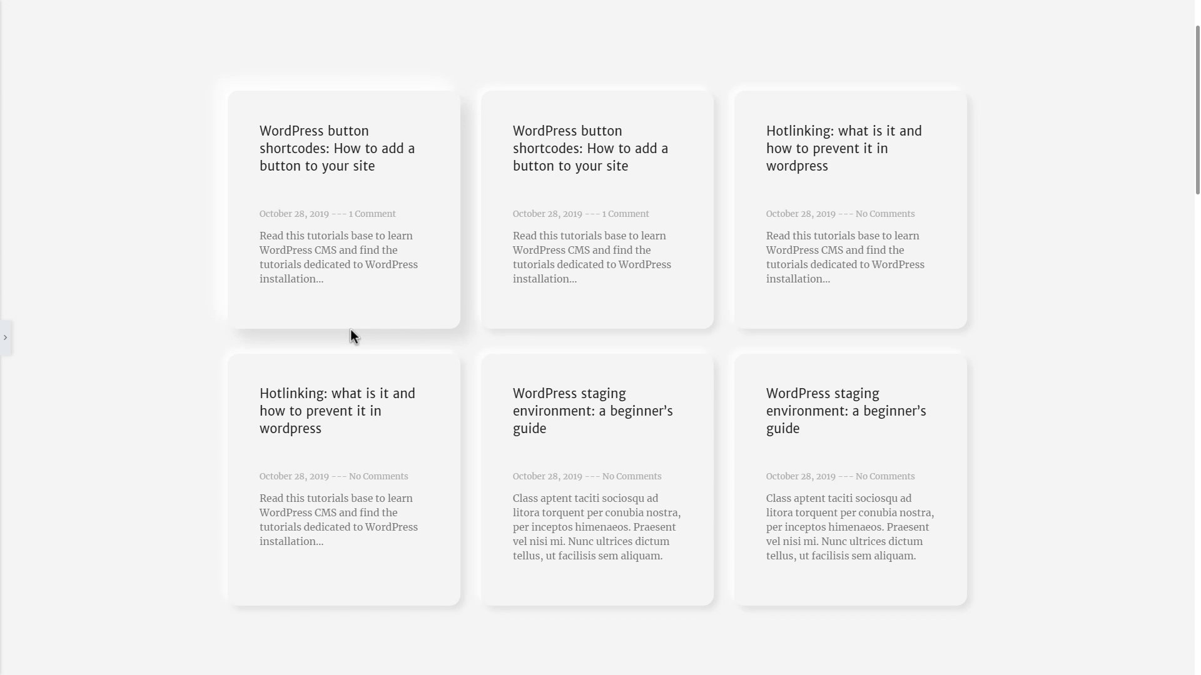
Toggle the Elementor panel to preview the post card grid, then bring it back for the Posts widget.
key(ctrl+p)
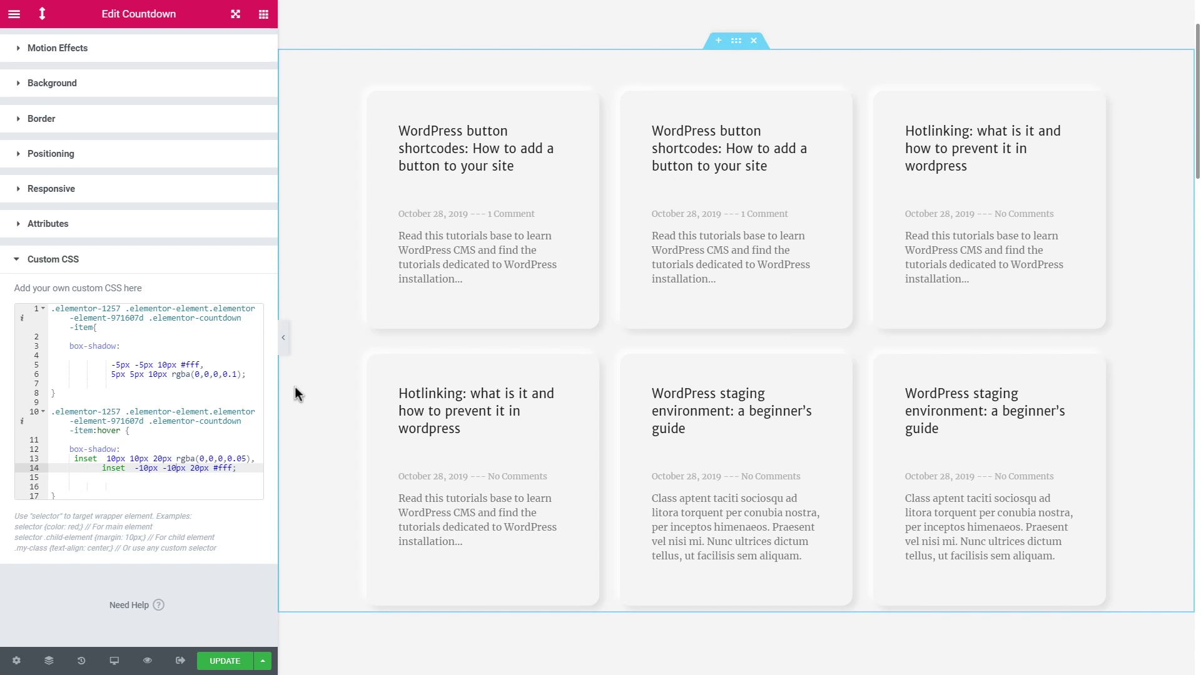
key(ctrl+p)
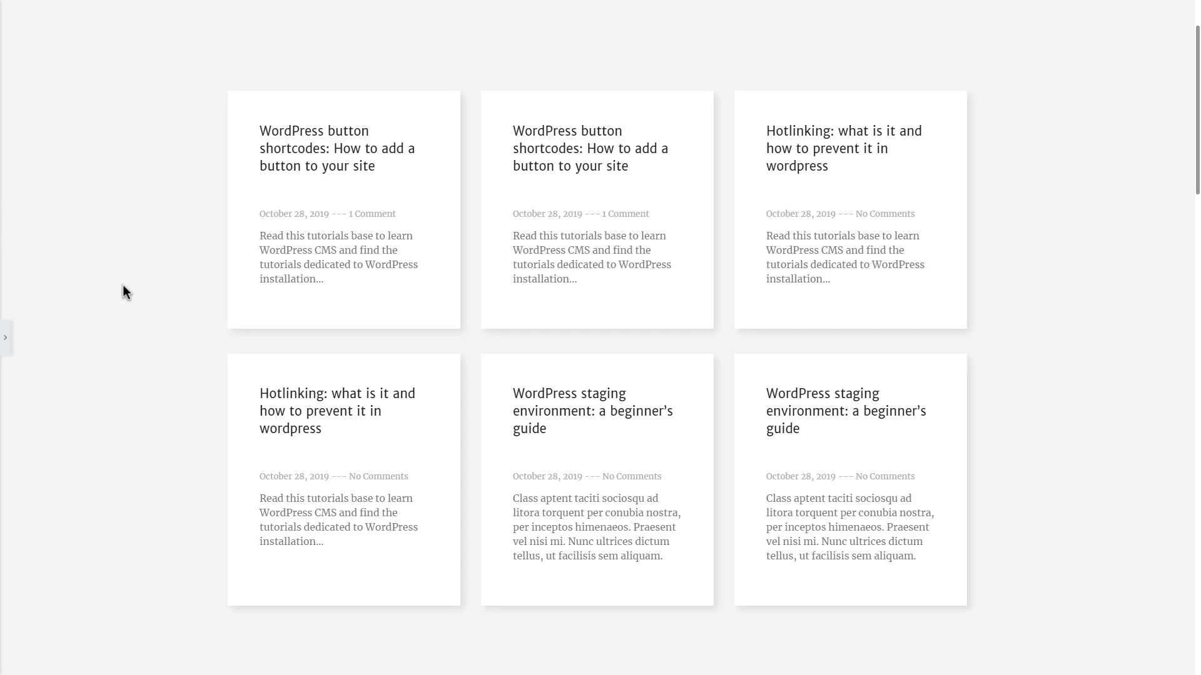
key(ctrl+p)
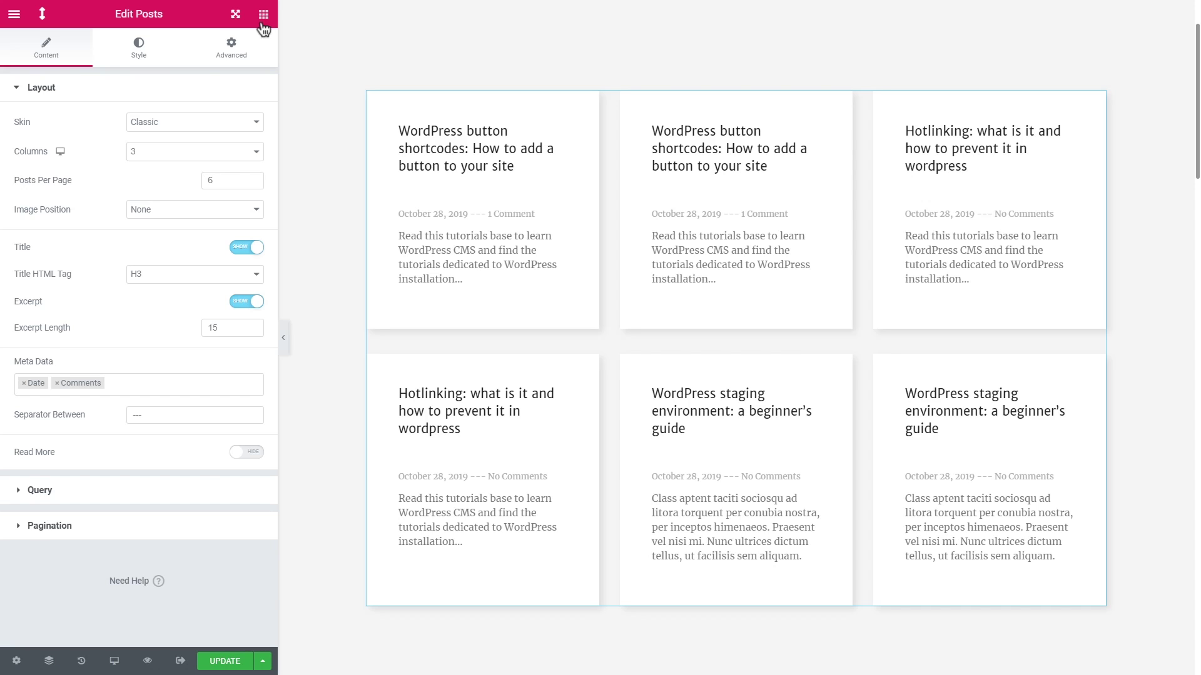
click(263, 25)
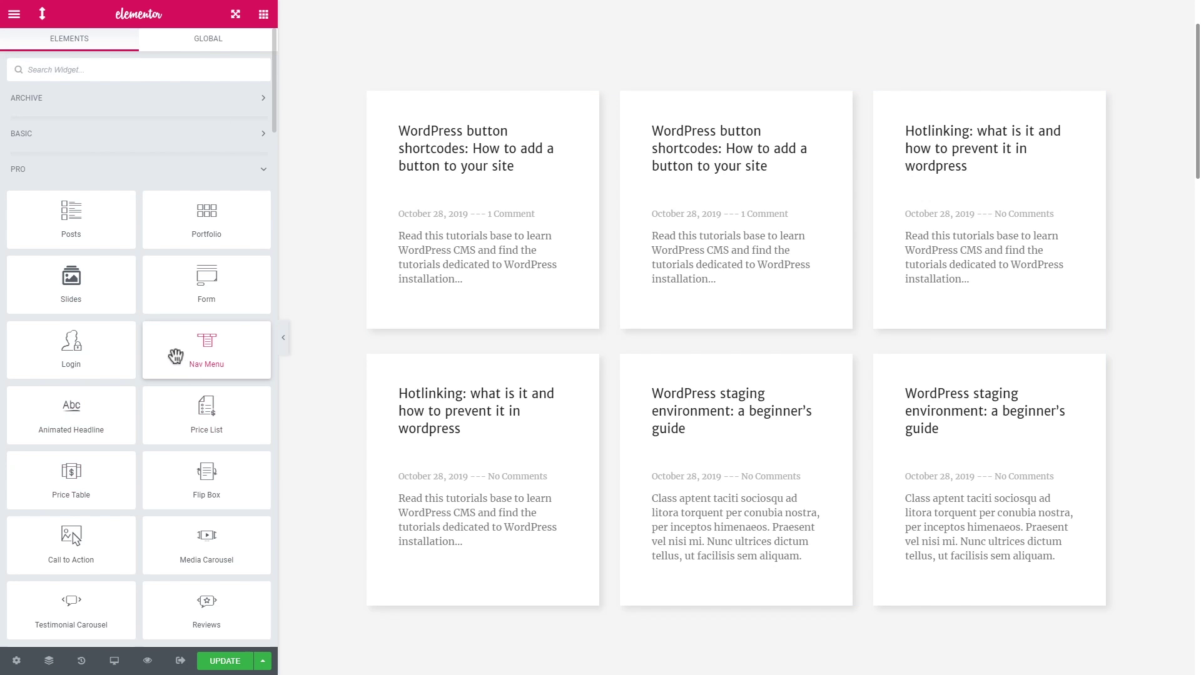
key(ctrl+p)
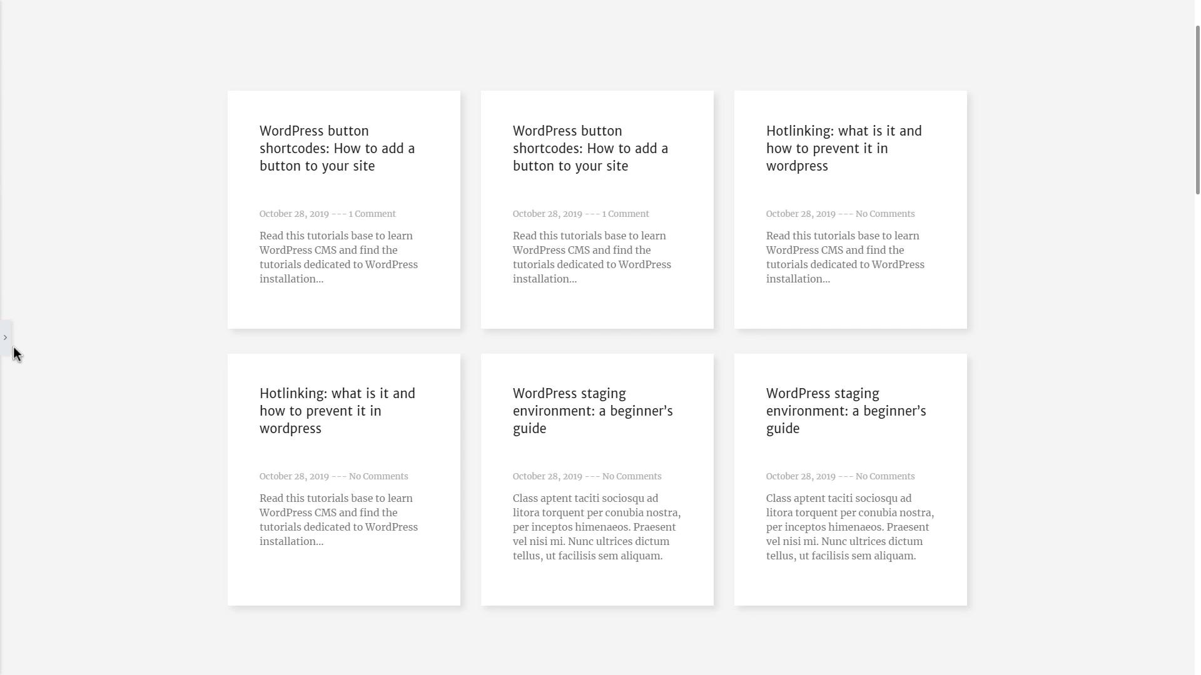
click(7, 348)
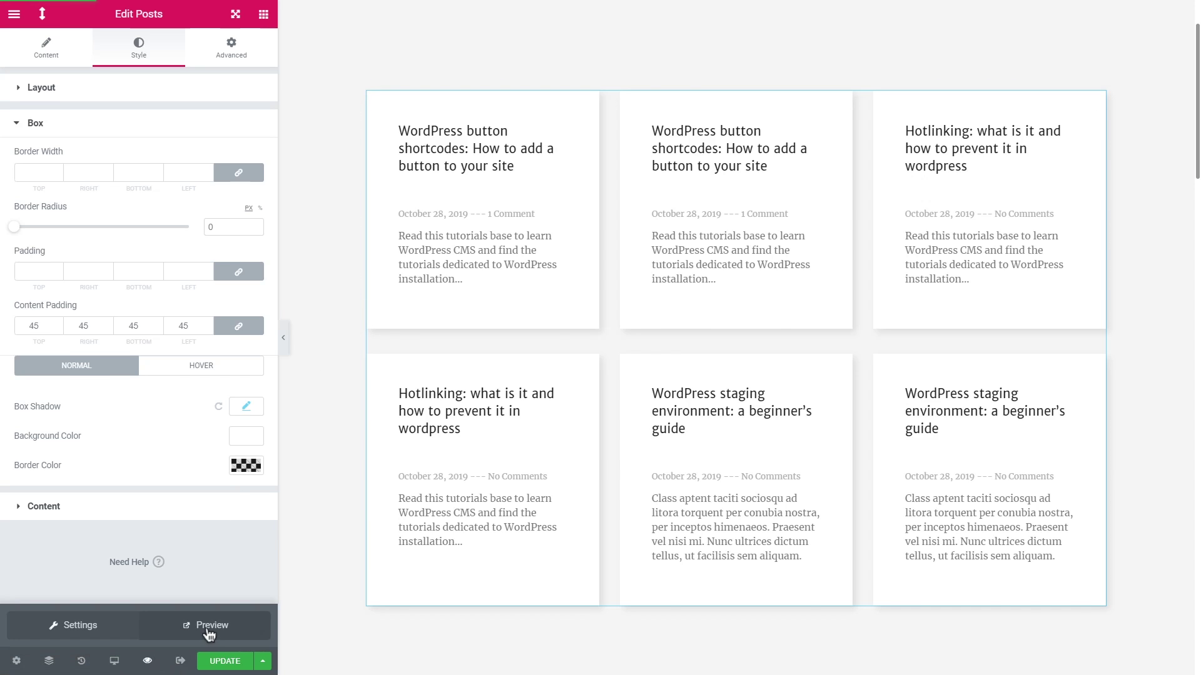
Preview the page in a new tab and inspect a post card's article element in DevTools.
click(147, 661)
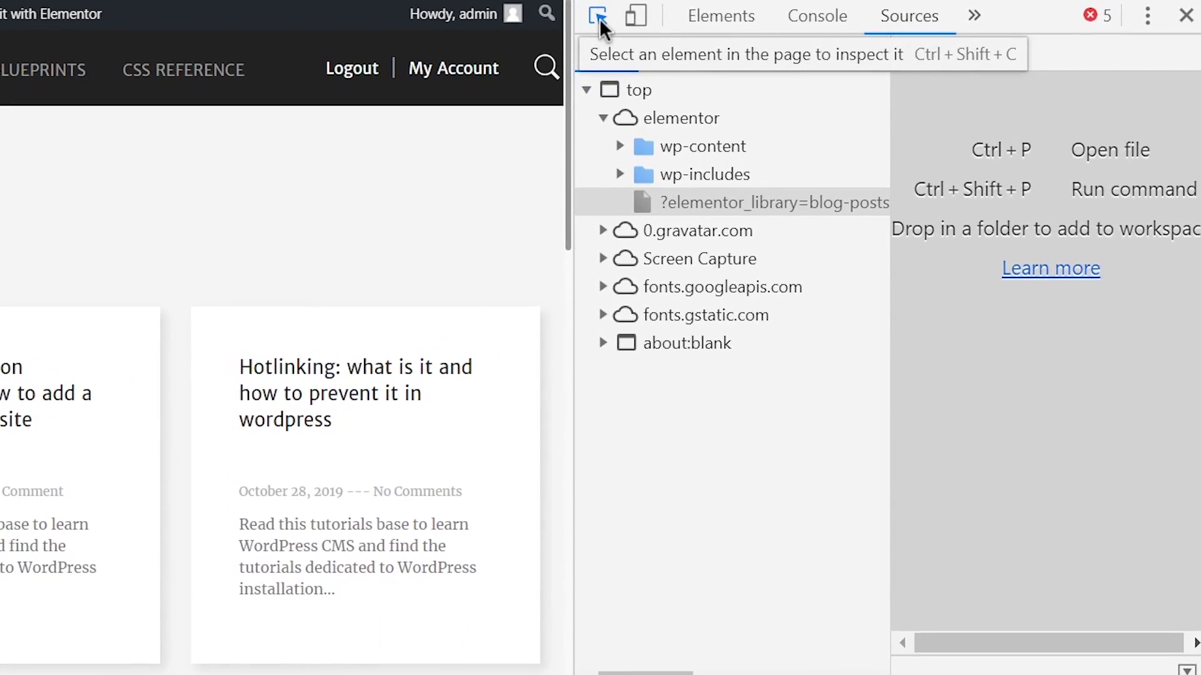
click(599, 18)
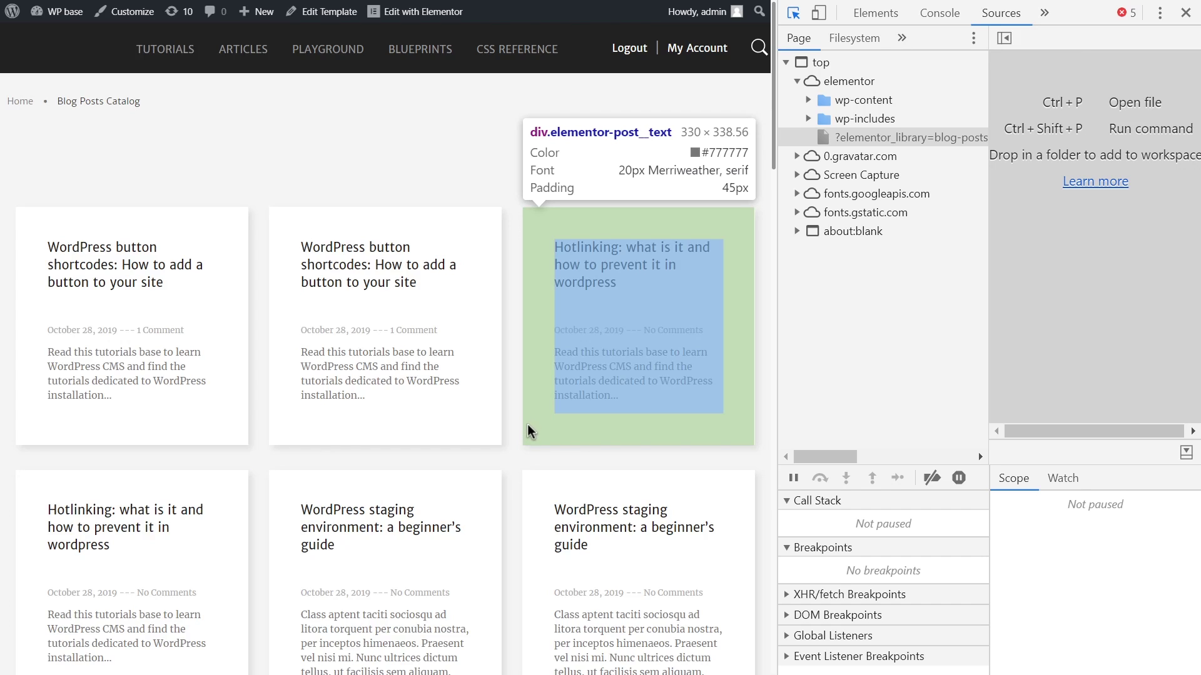
click(531, 425)
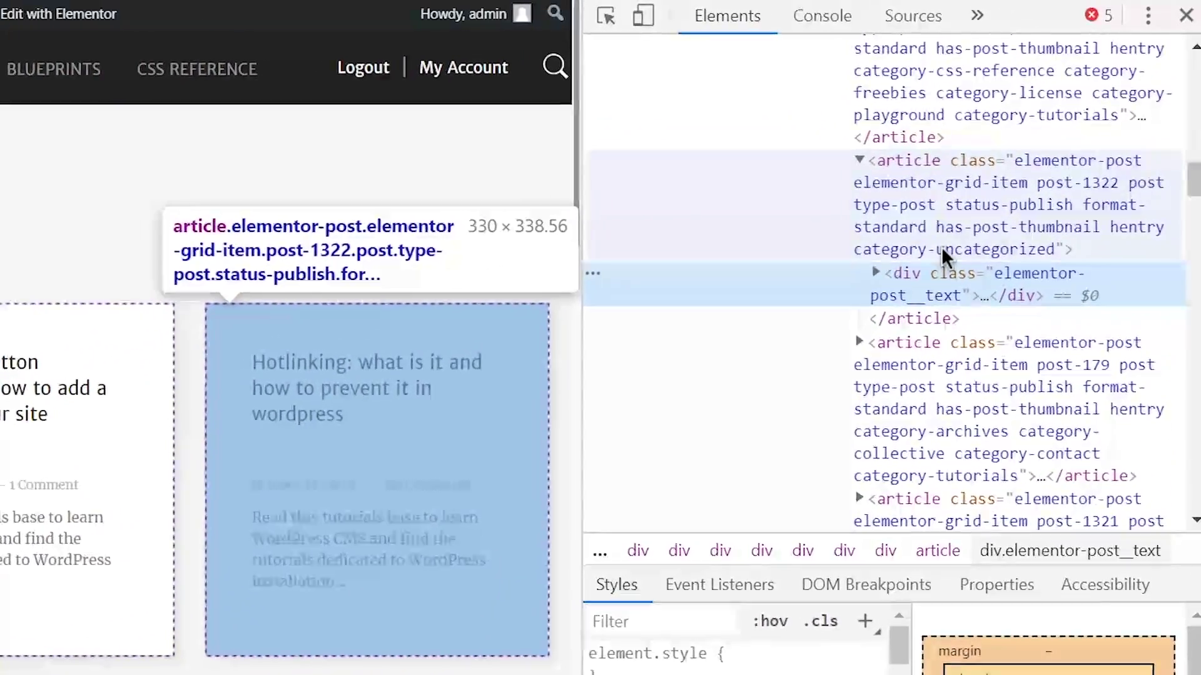
click(974, 216)
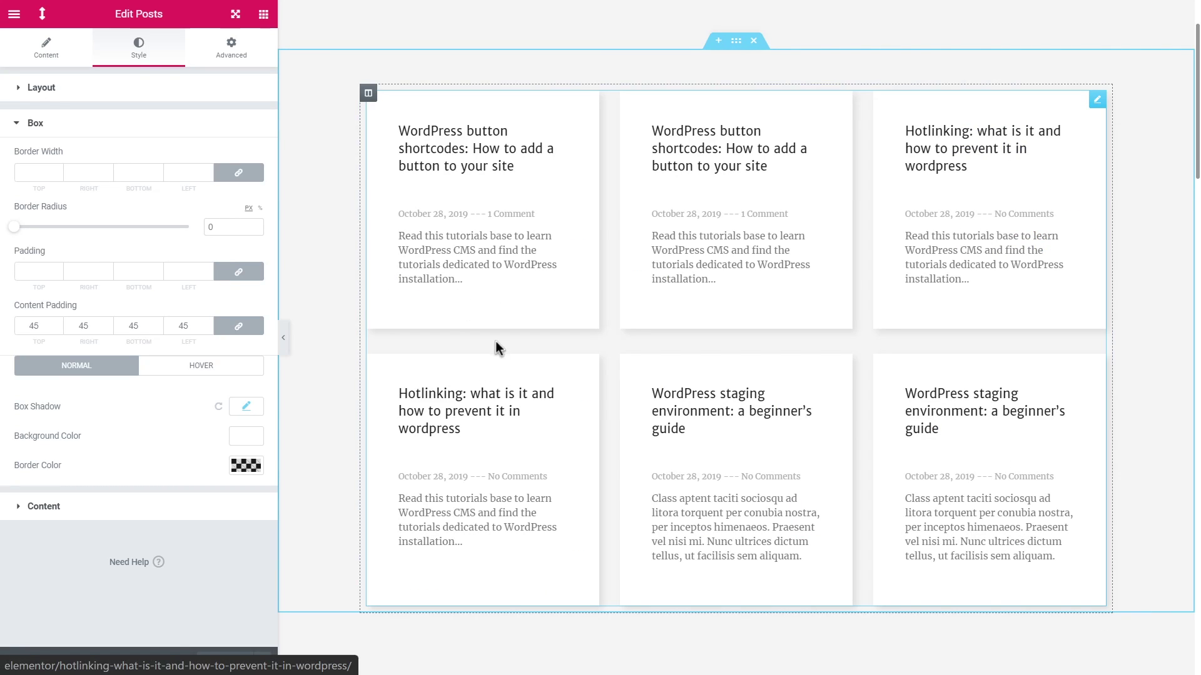
Paste the post card selector into the Posts widget's Advanced > Custom CSS.
click(240, 63)
scroll(123, 535, down, 1)
click(118, 546)
click(138, 489)
text(.elementor-1257 .elementor-element.elementor-element-b00b9da .elementor-post)
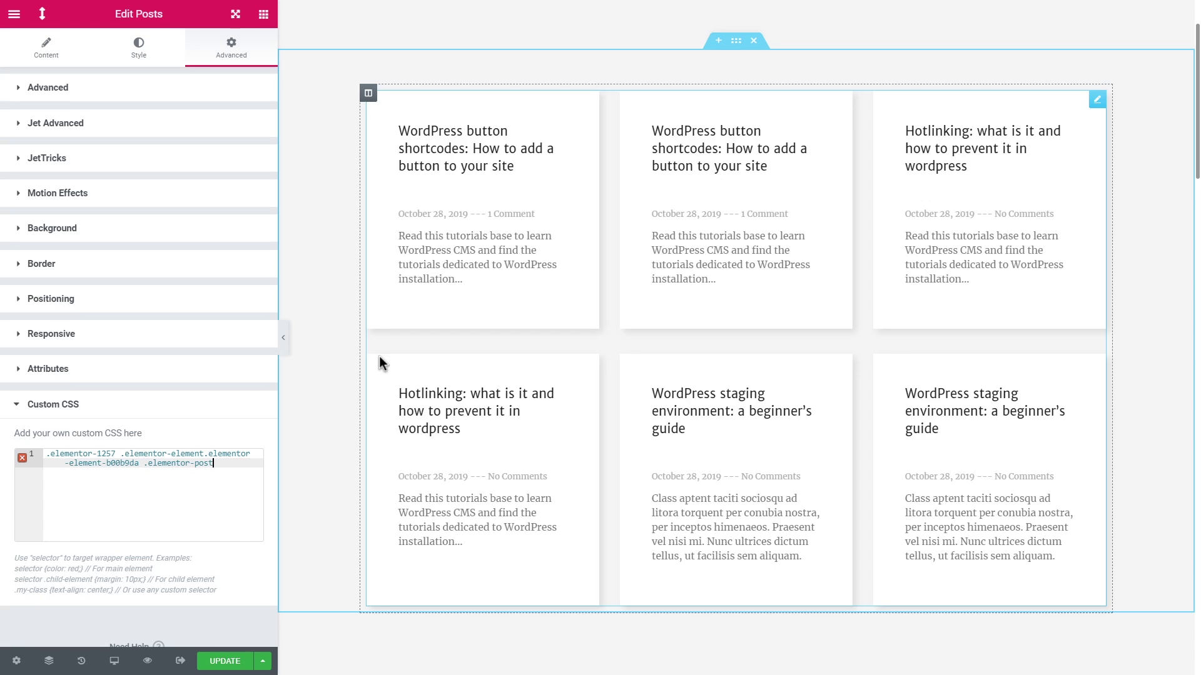
click(379, 358)
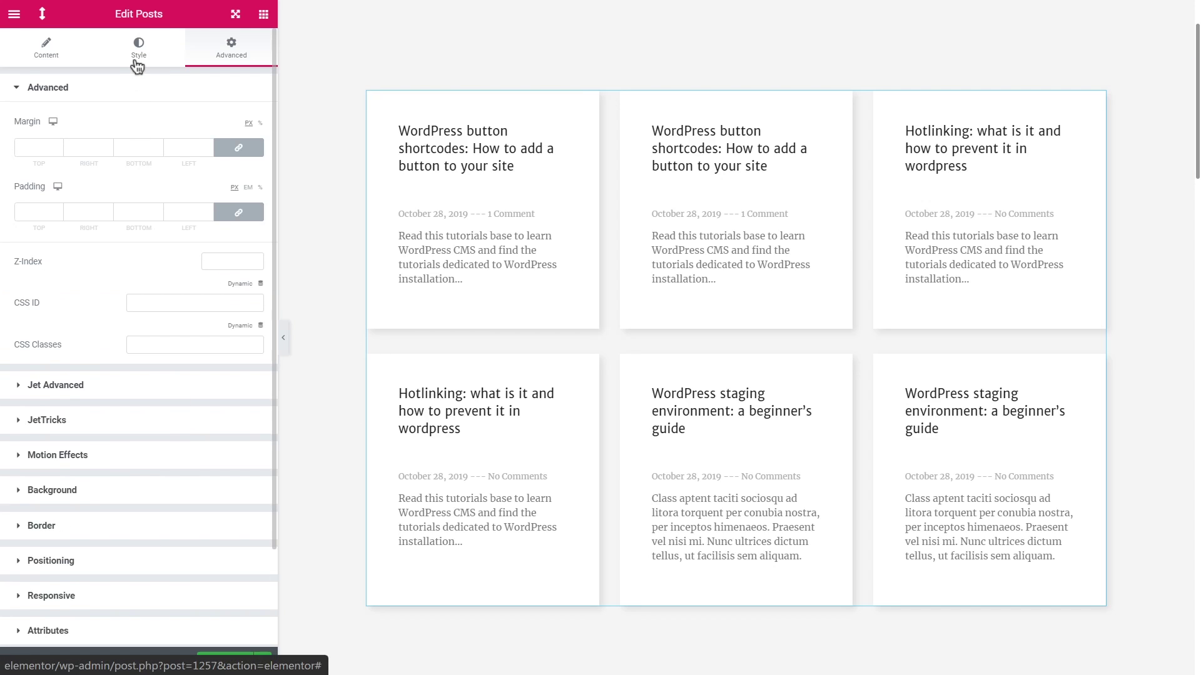
Give the post cards a #F5F5F5 background and 15 border radius, and reset the box shadow.
click(136, 62)
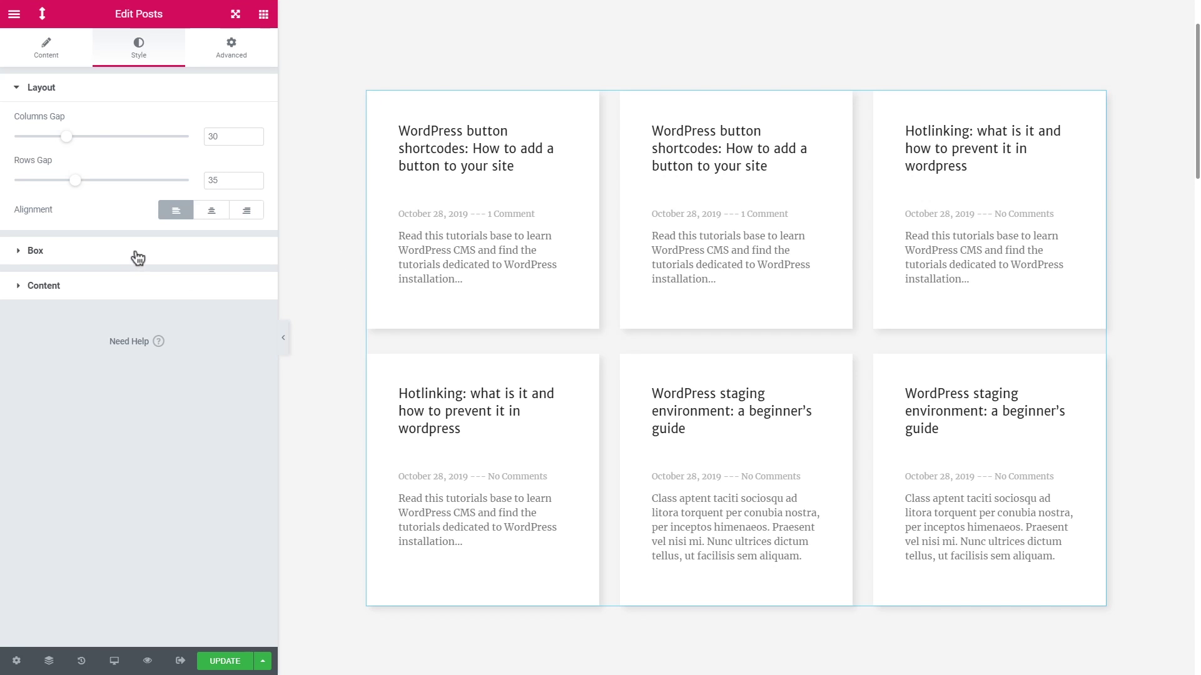
click(116, 259)
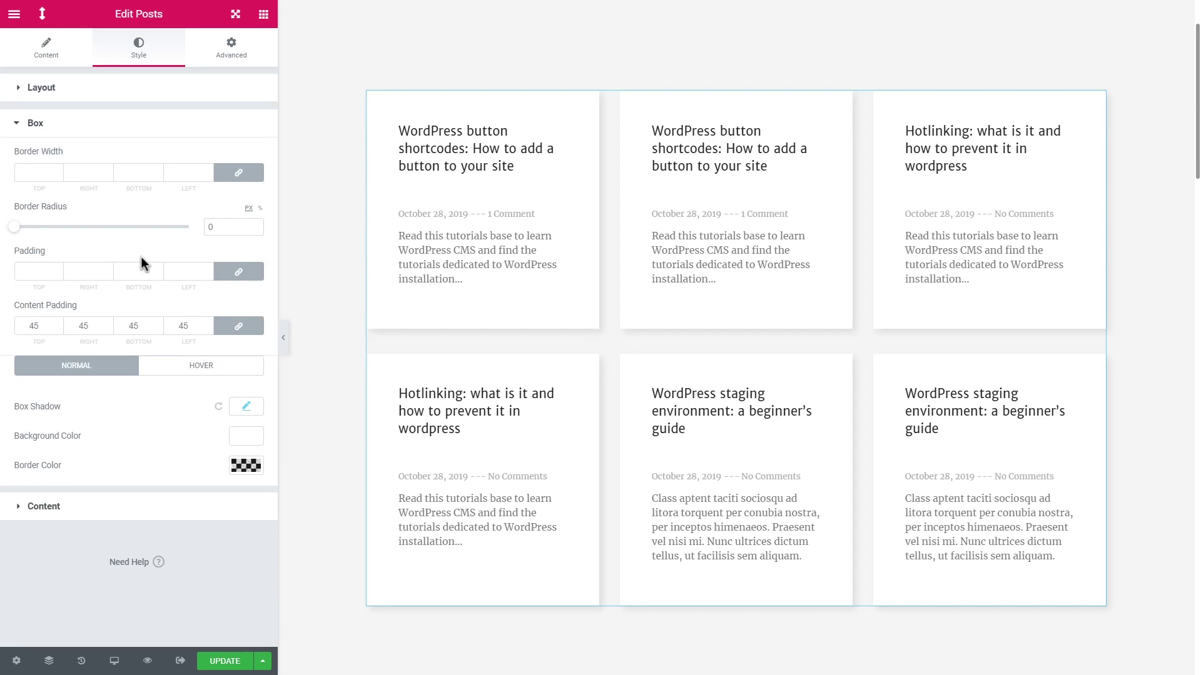
click(241, 438)
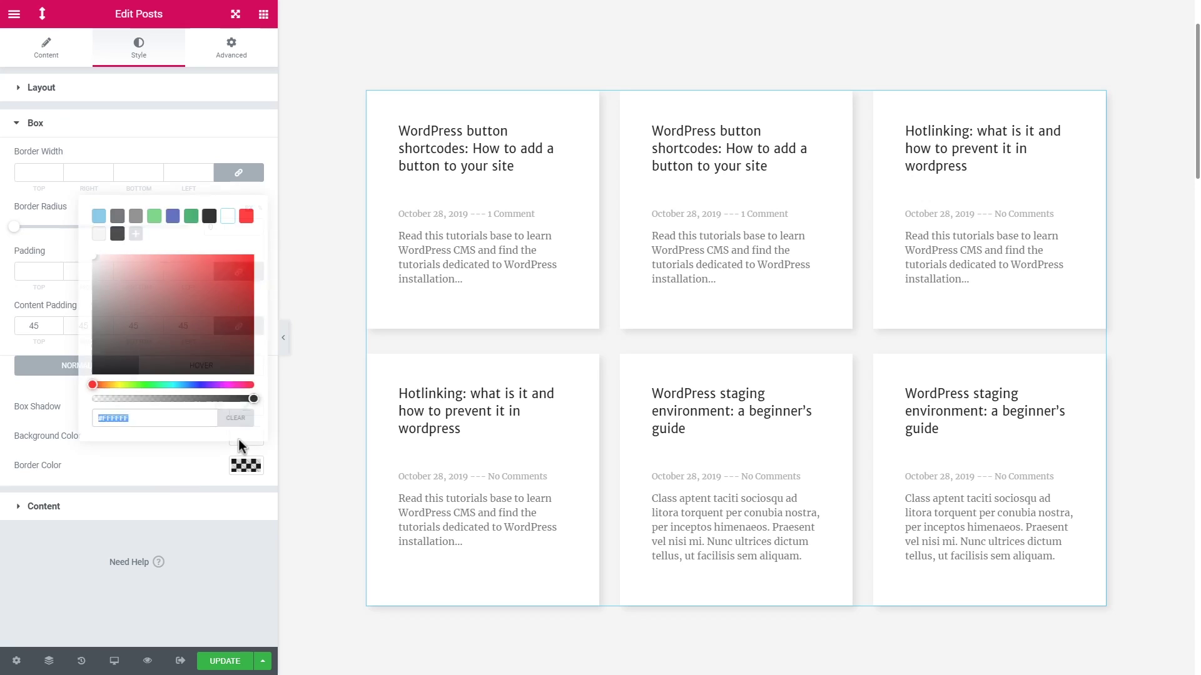
click(99, 234)
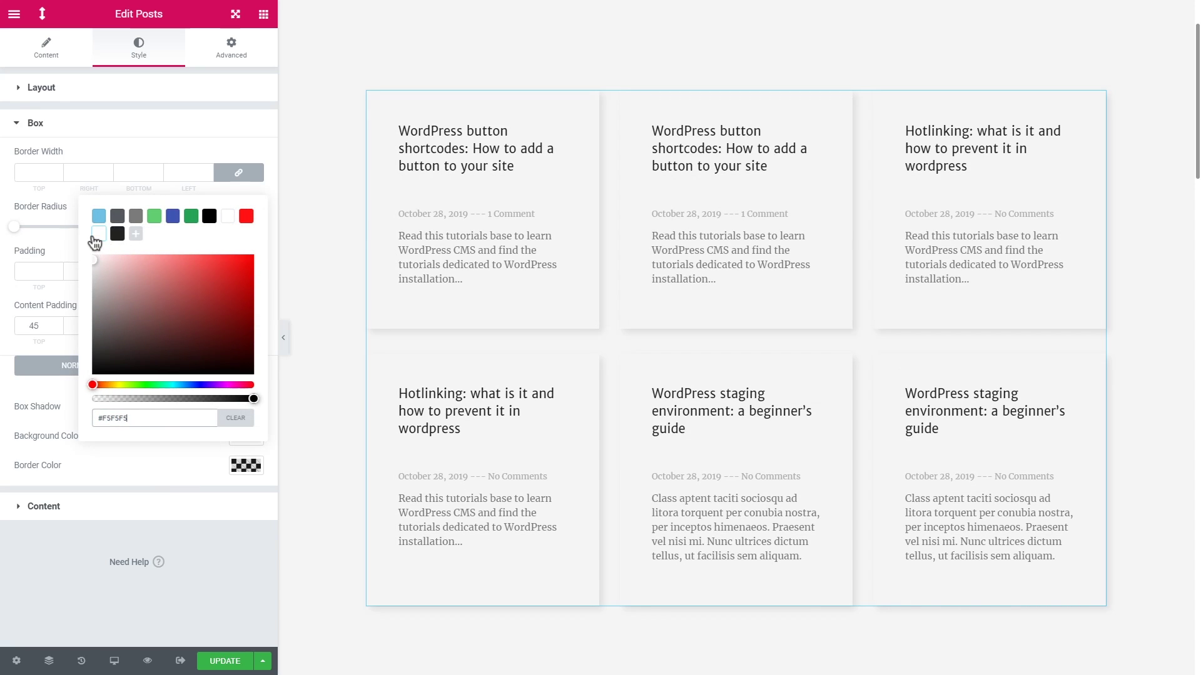
click(198, 428)
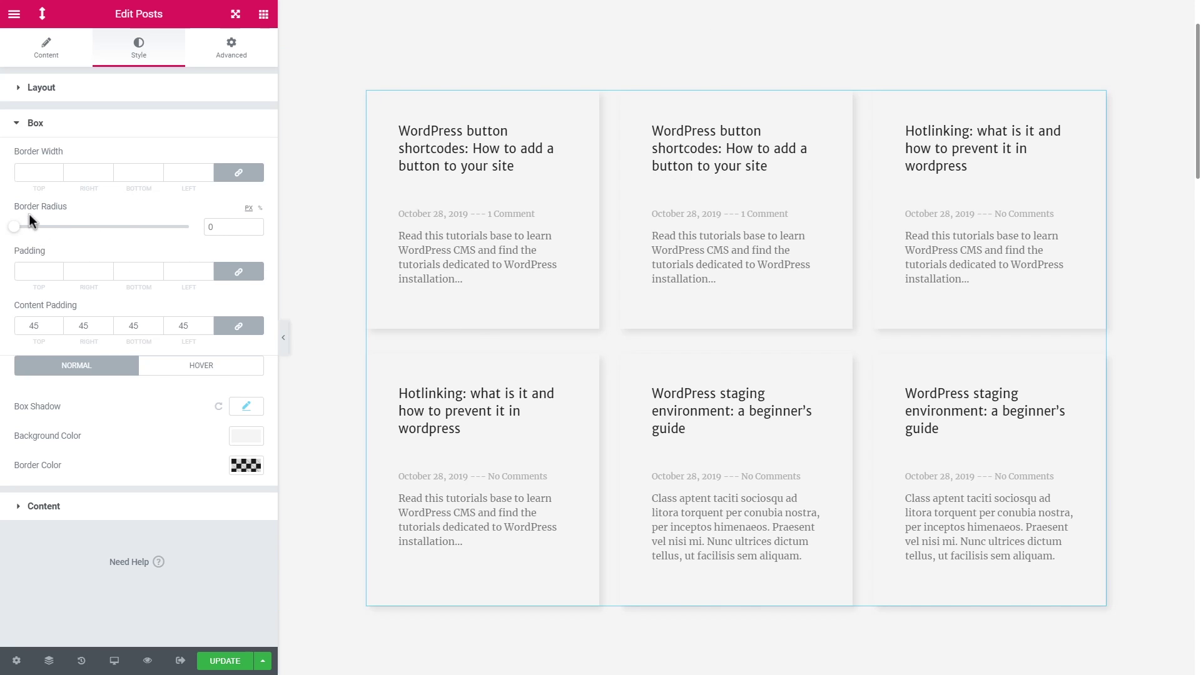
double_click(211, 227)
text(15)
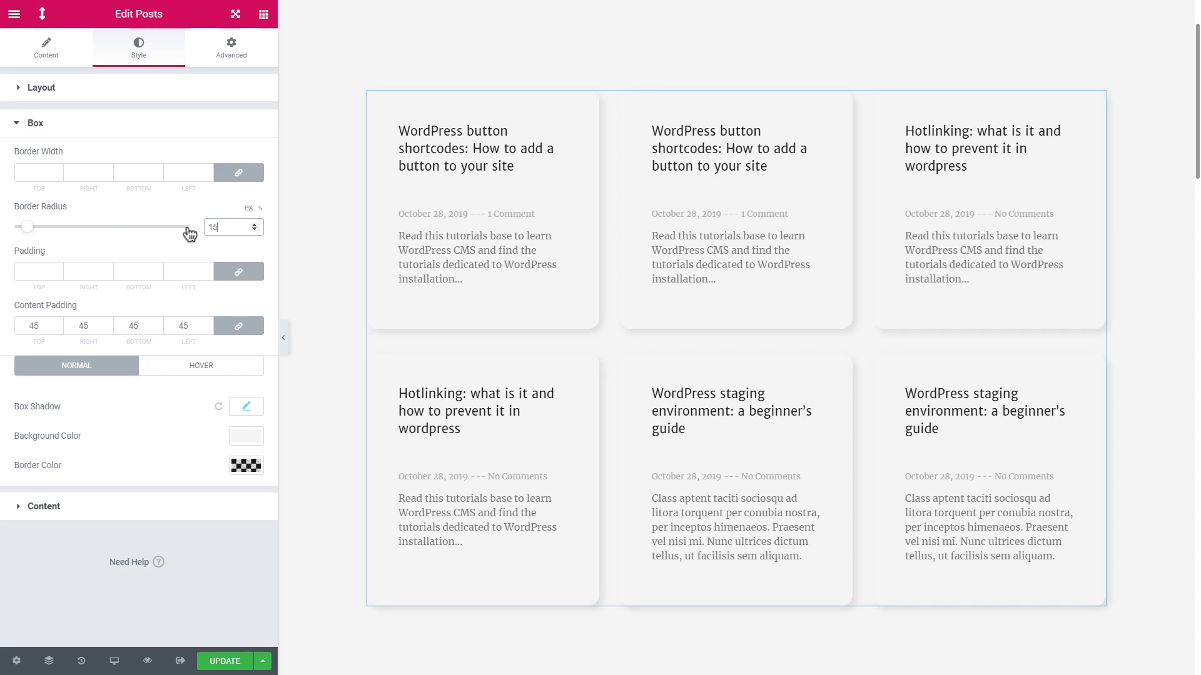
click(219, 407)
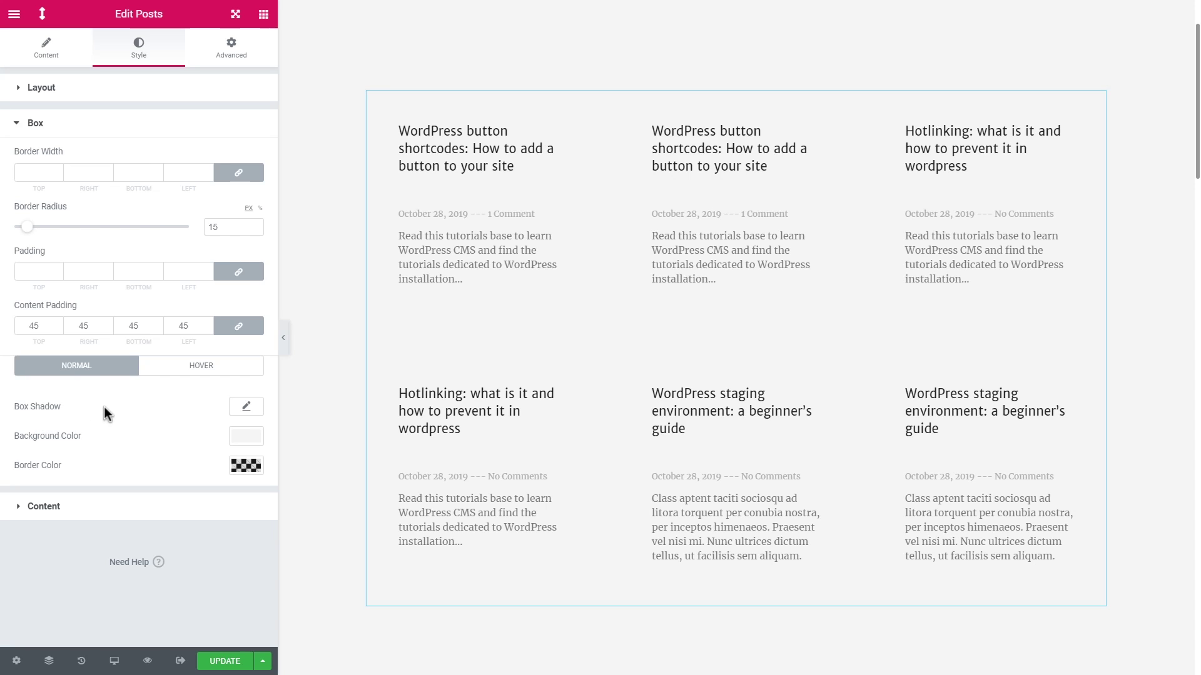
Open a rule for the card selector with box-shadow 5px 5px 10px rgba(0,0,0,0.1).
click(231, 47)
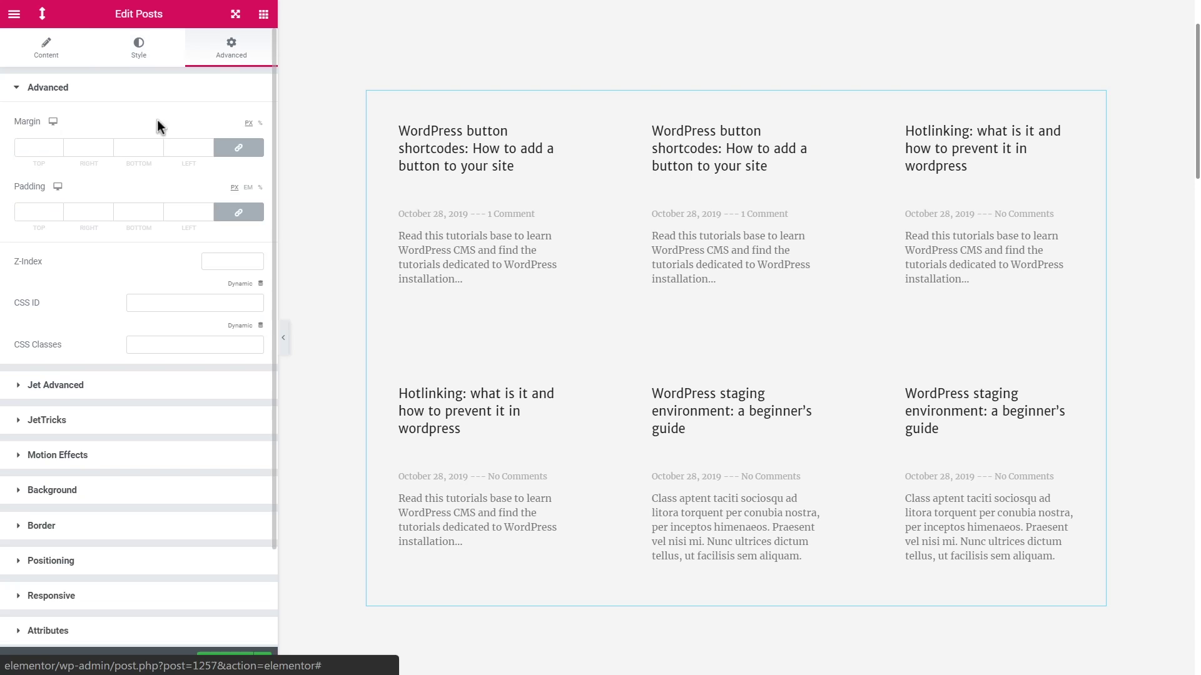
click(150, 91)
click(88, 404)
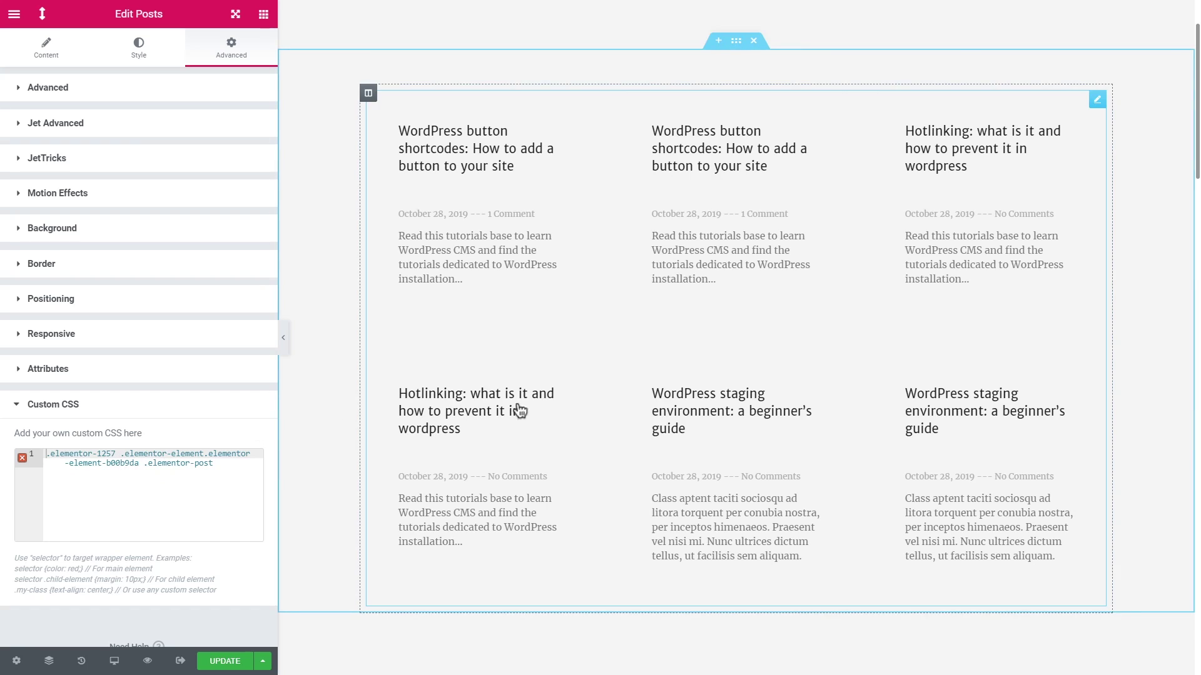
click(230, 468)
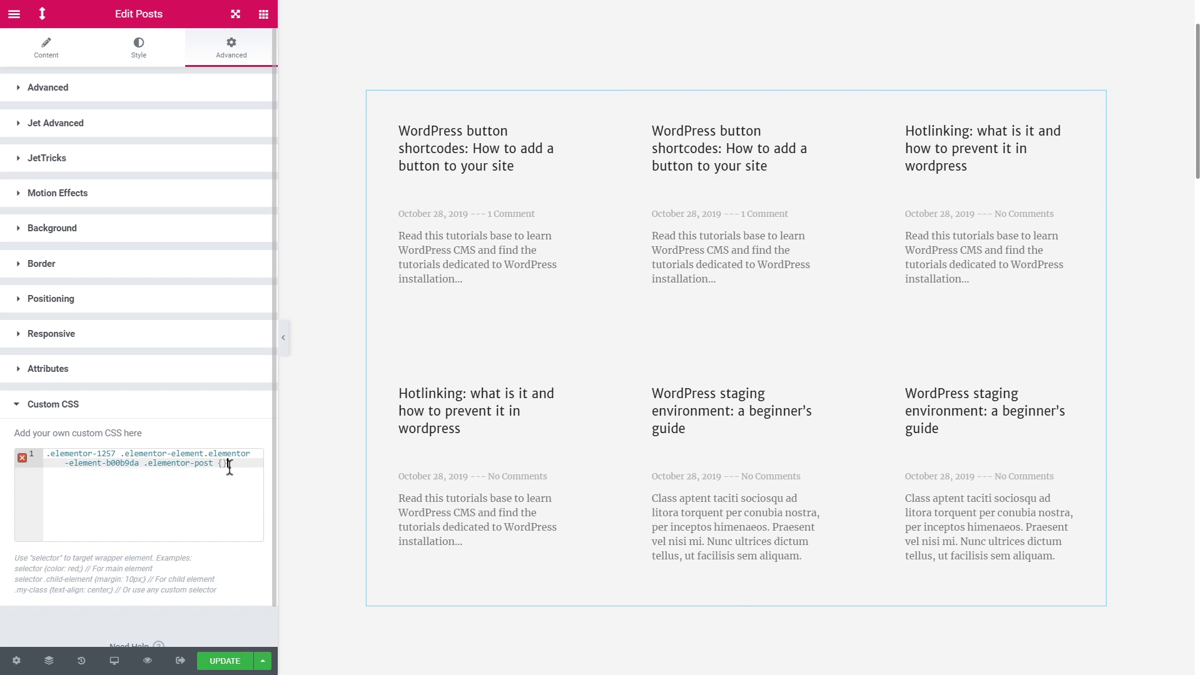
text({)
key(Return)
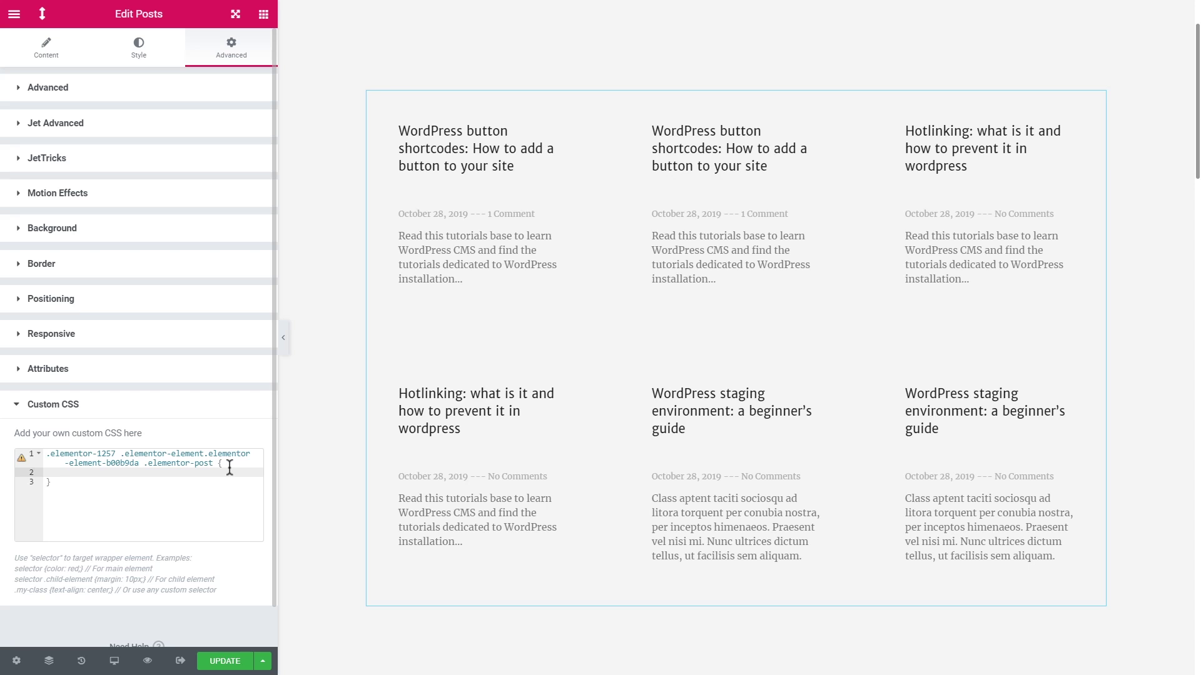
text(box-)
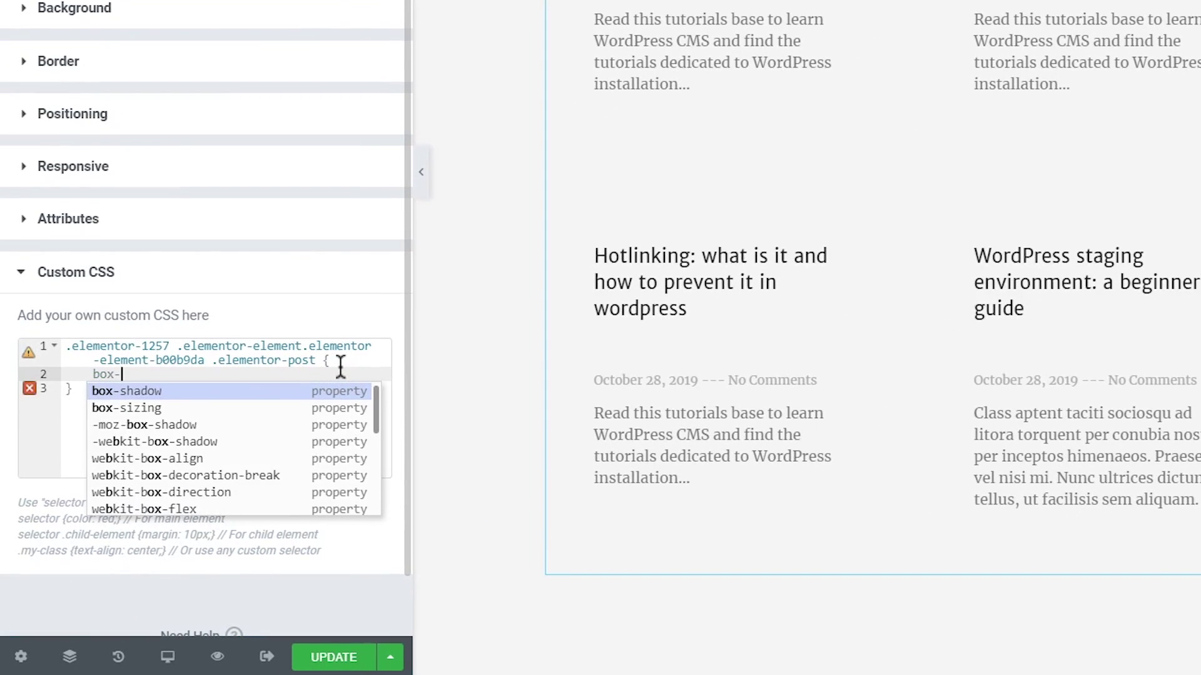
text(sha)
key(Return)
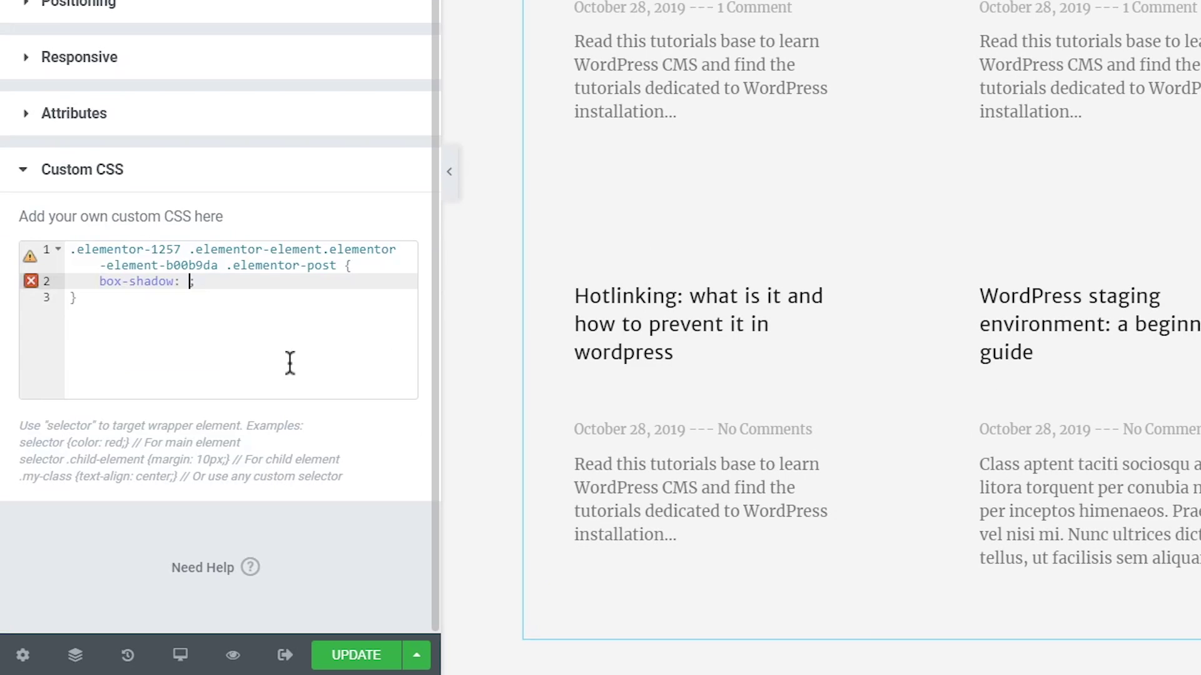
text(5px 5px 10px ()
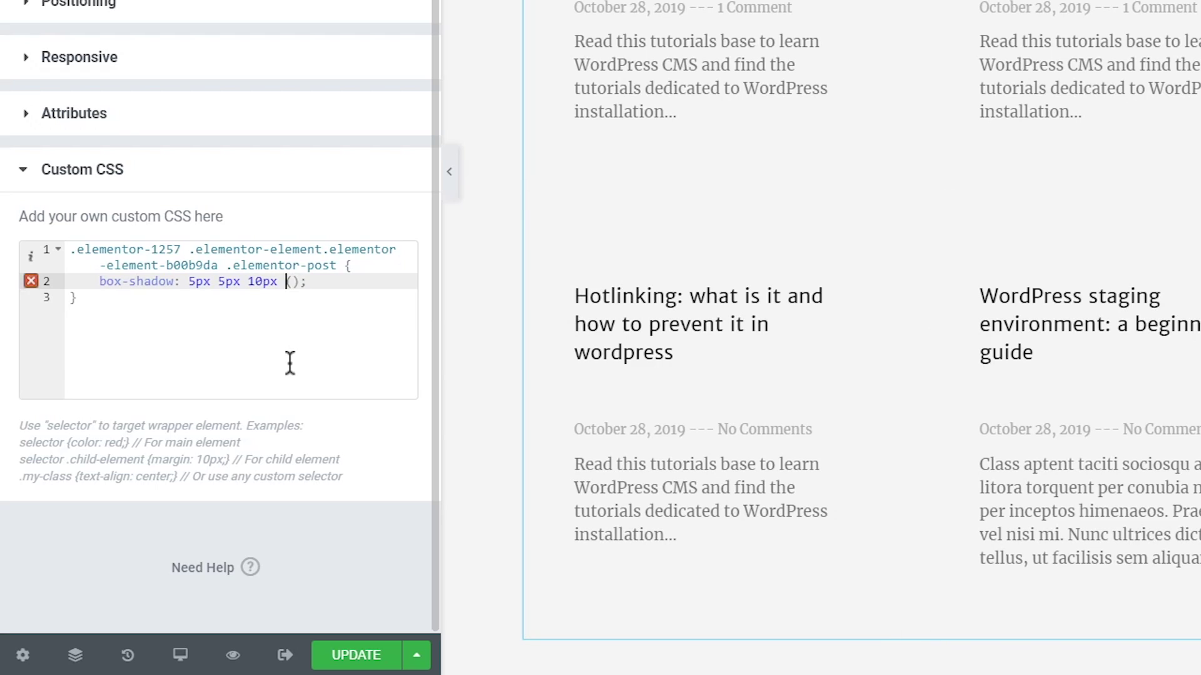
text(rgba)
key(Right)
text(0,0,0,0.)
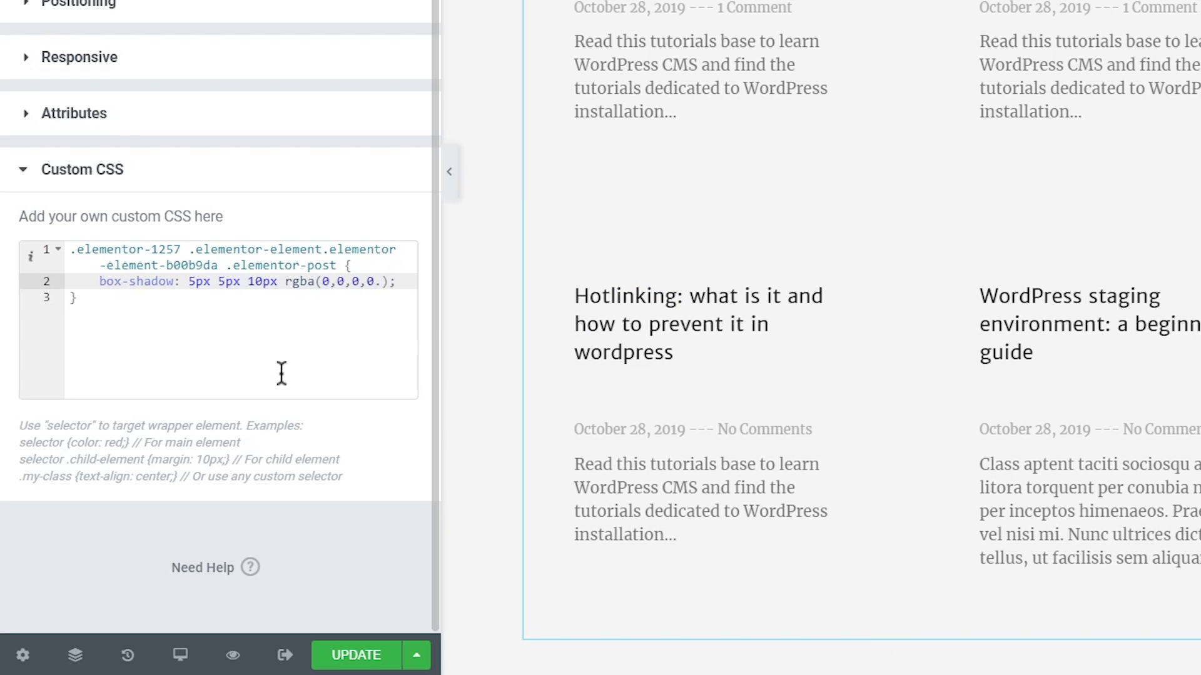
text(1)
click(282, 374)
Add a second -5px -5px 10px #fff shadow on its own line, keeping the dark shadow at 0.1 opacity.
click(397, 281)
text(,)
key(Return)
click(183, 281)
key(Return)
click(328, 294)
key(Return)
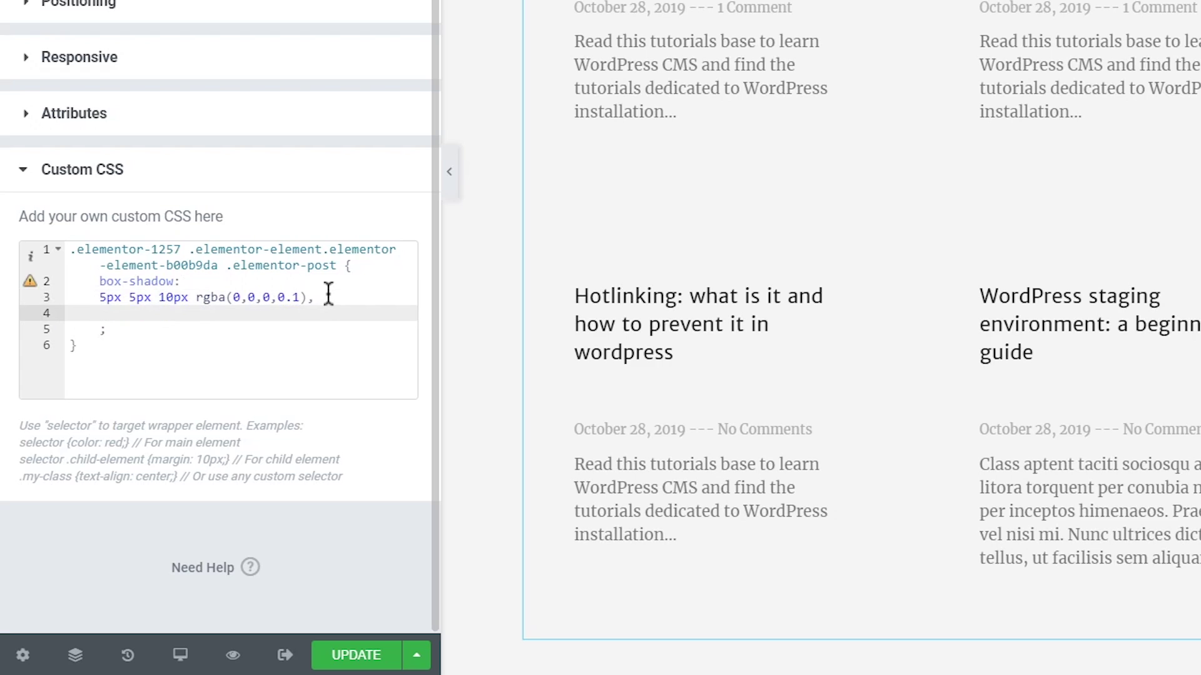
text(-5px -5px 10px #f)
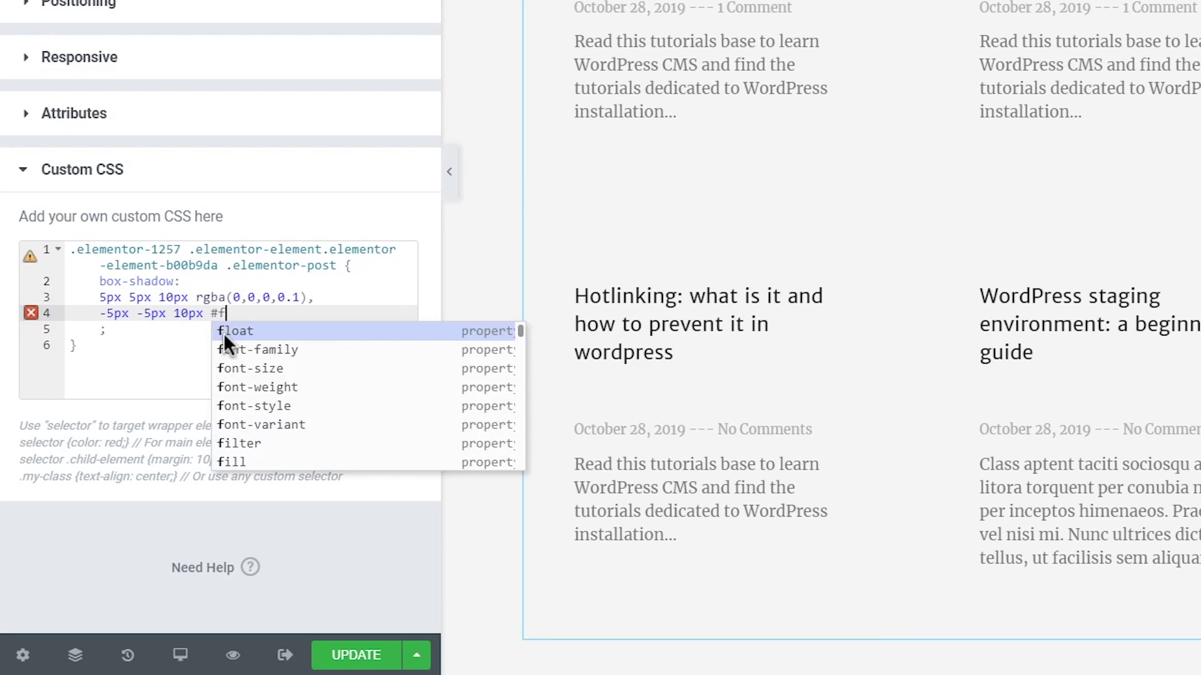
text(ff;)
click(299, 297)
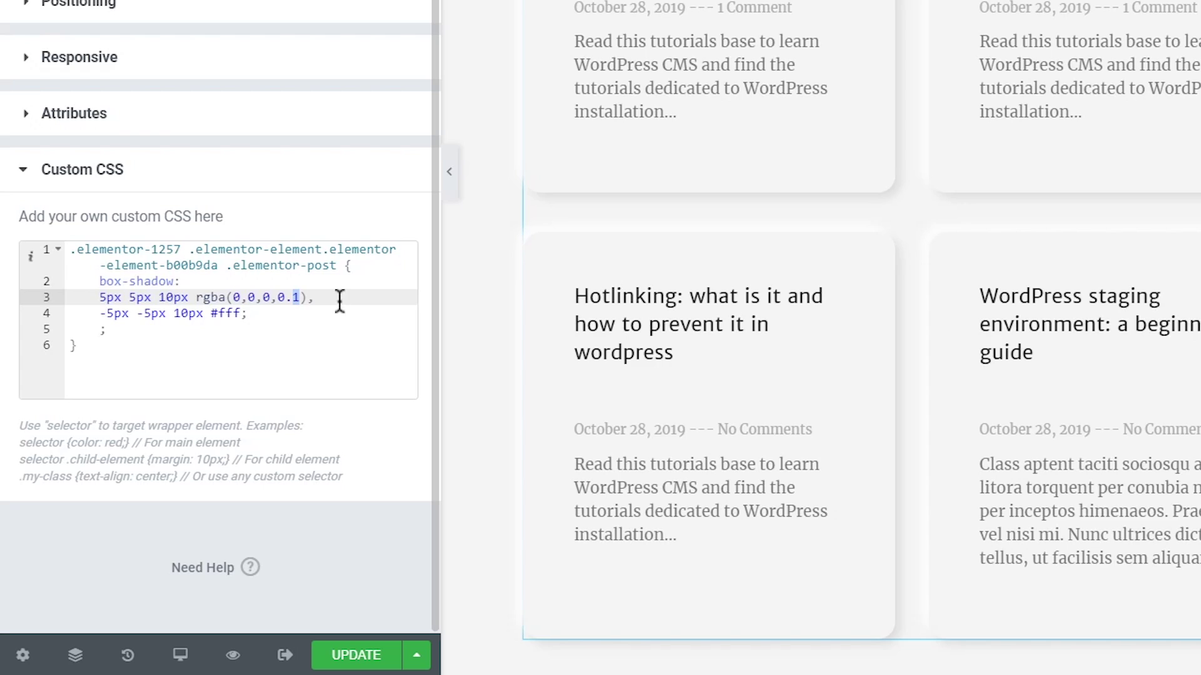
text(4)
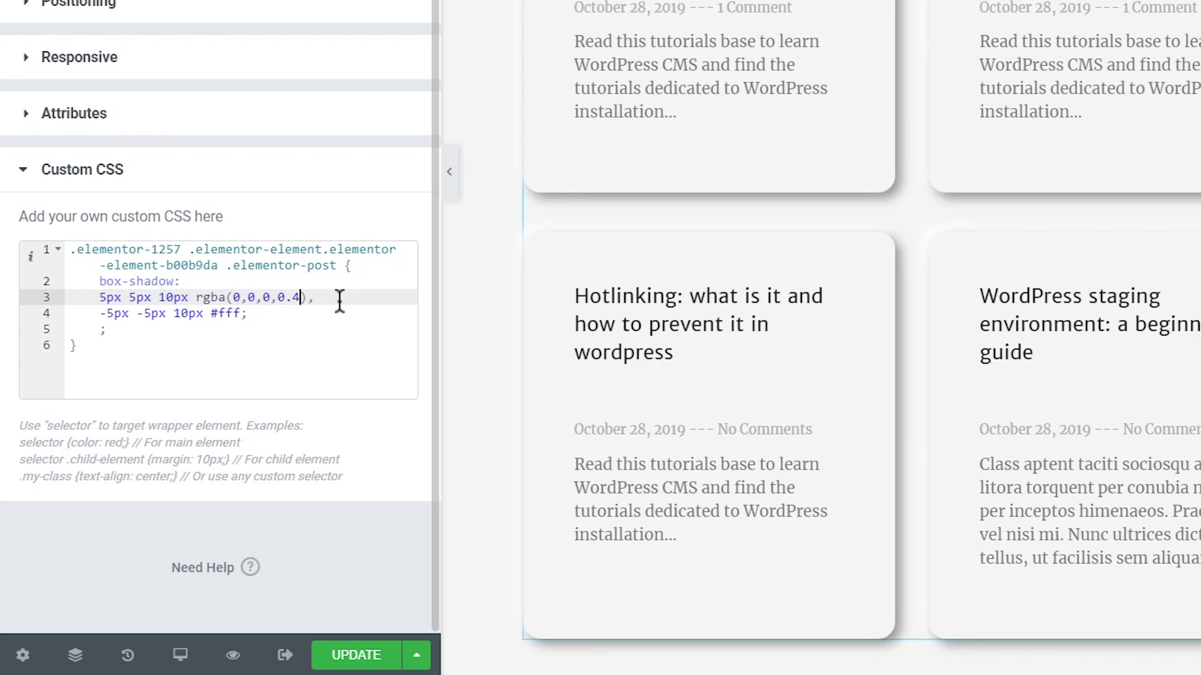
key(BackSpace)
text(1)
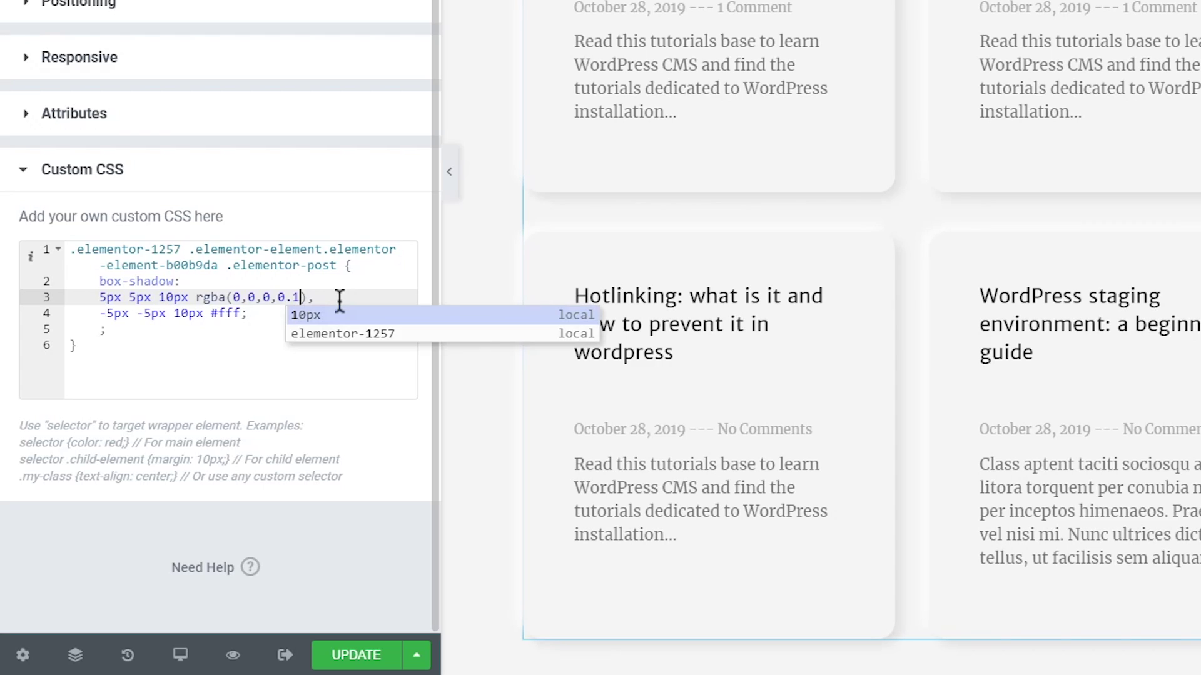
Duplicate the shadow declaration as -moz-box-shadow and -webkit-box-shadow lines.
click(271, 329)
key(ctrl+d)
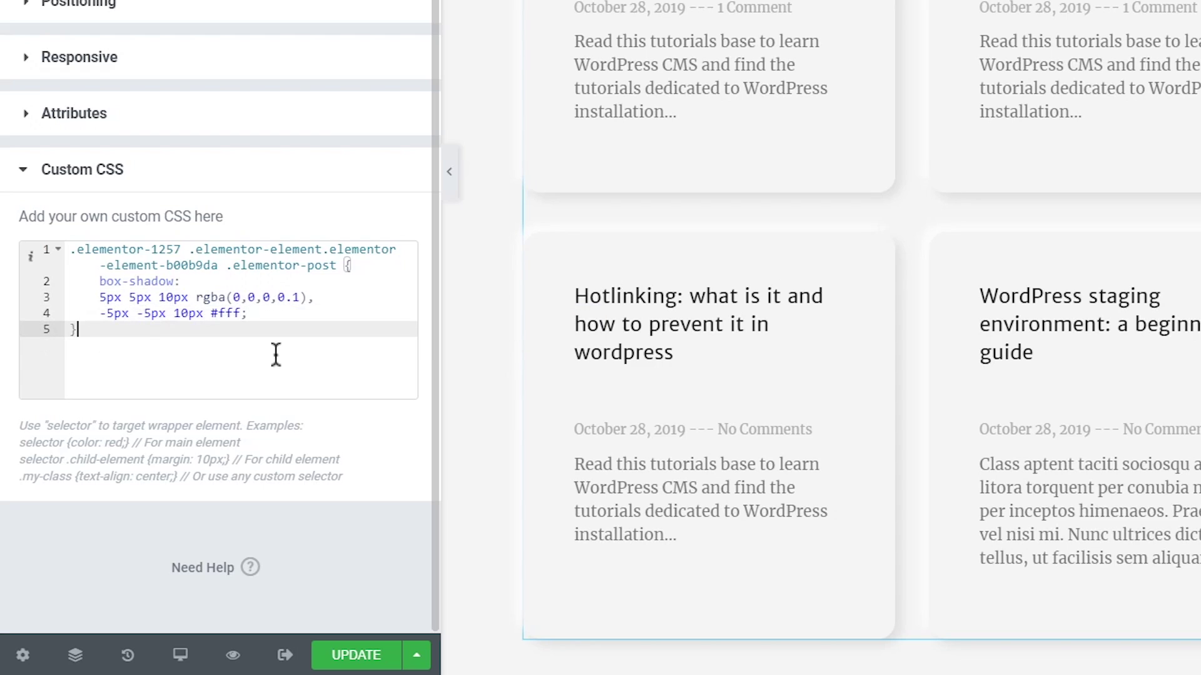
key(Return)
key(Return)
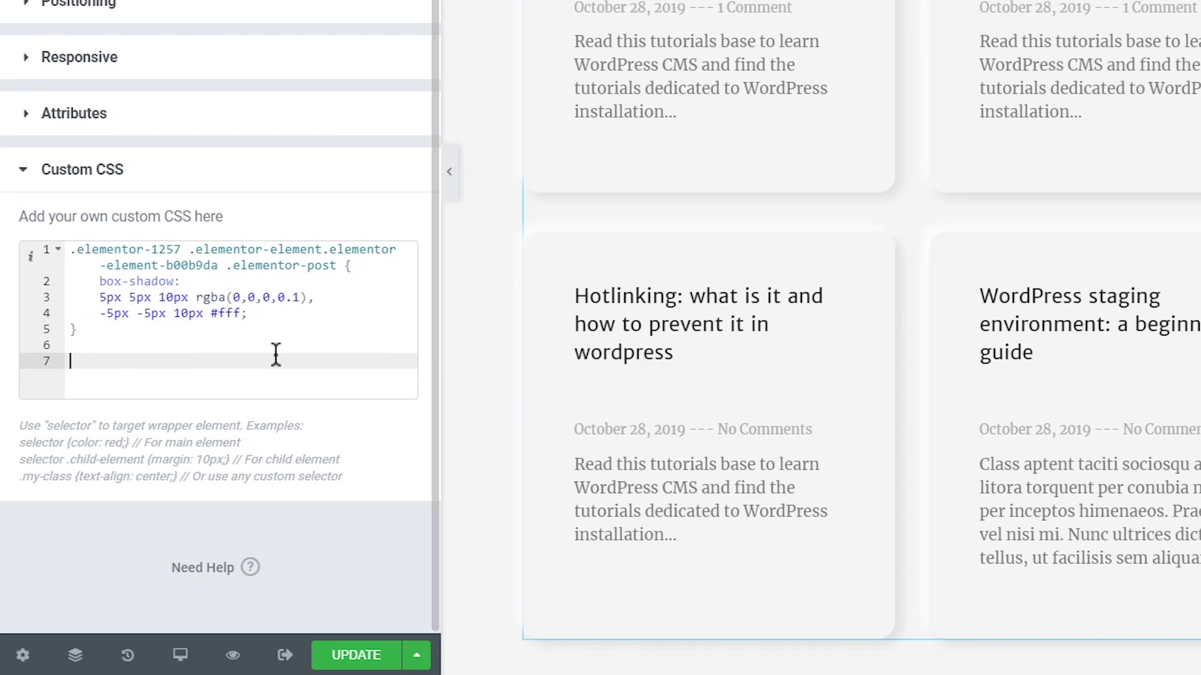
drag(248, 313, 97, 284)
click(263, 316)
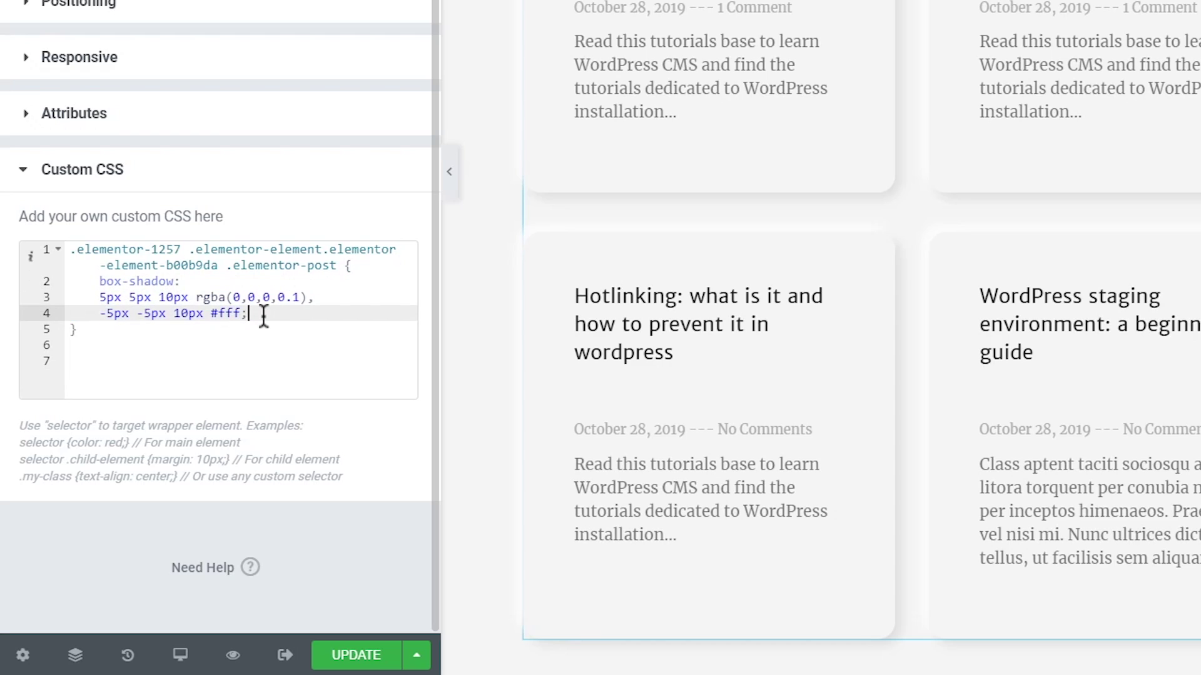
key(Return)
key(Return)
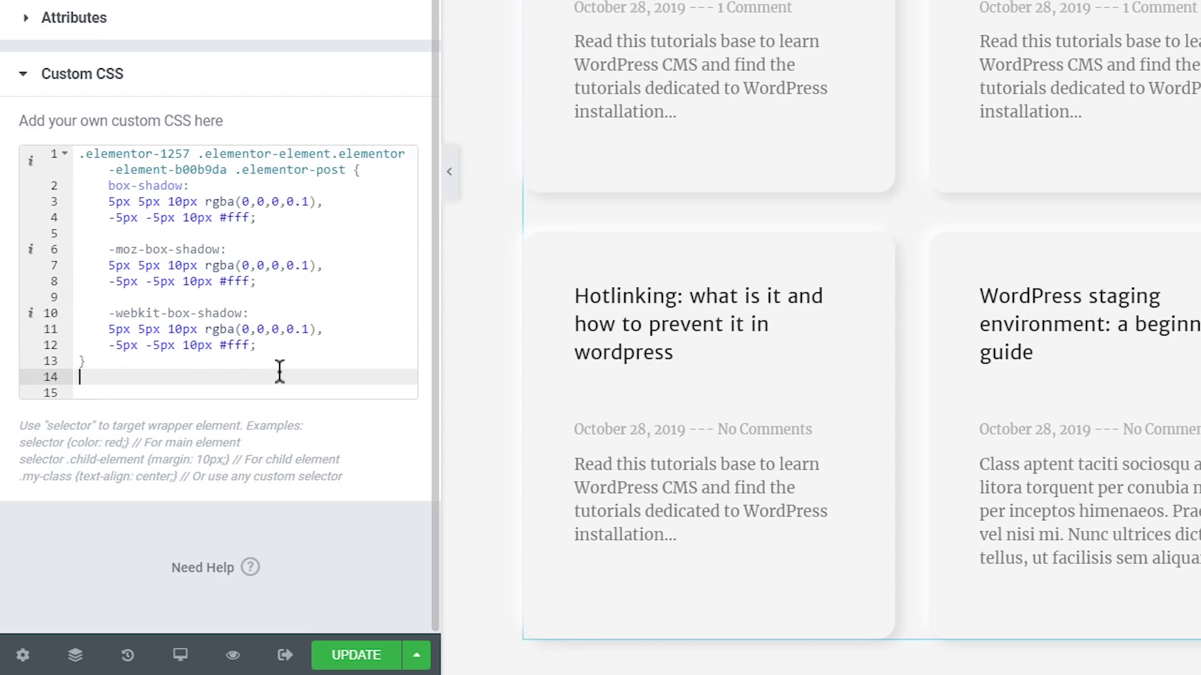
Copy the post card selector into a new rule with :hover appended.
key(Return)
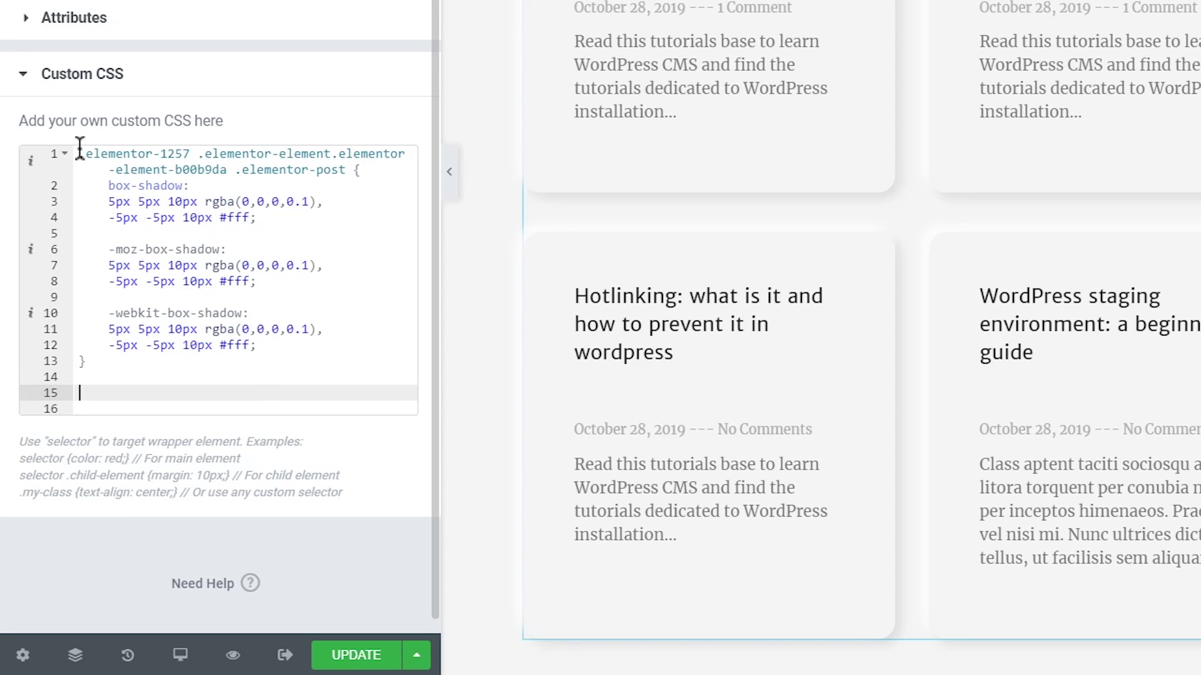
drag(80, 153, 345, 170)
key(ctrl+c)
click(146, 393)
key(ctrl+v)
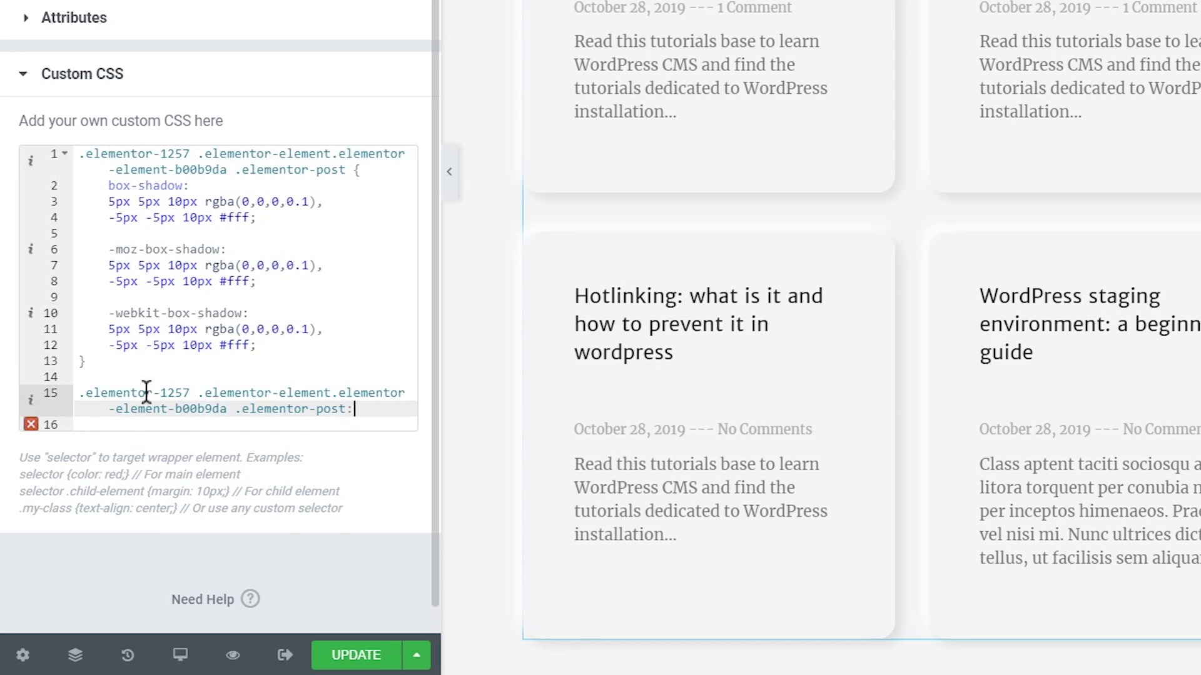
text(:hover {)
key(Return)
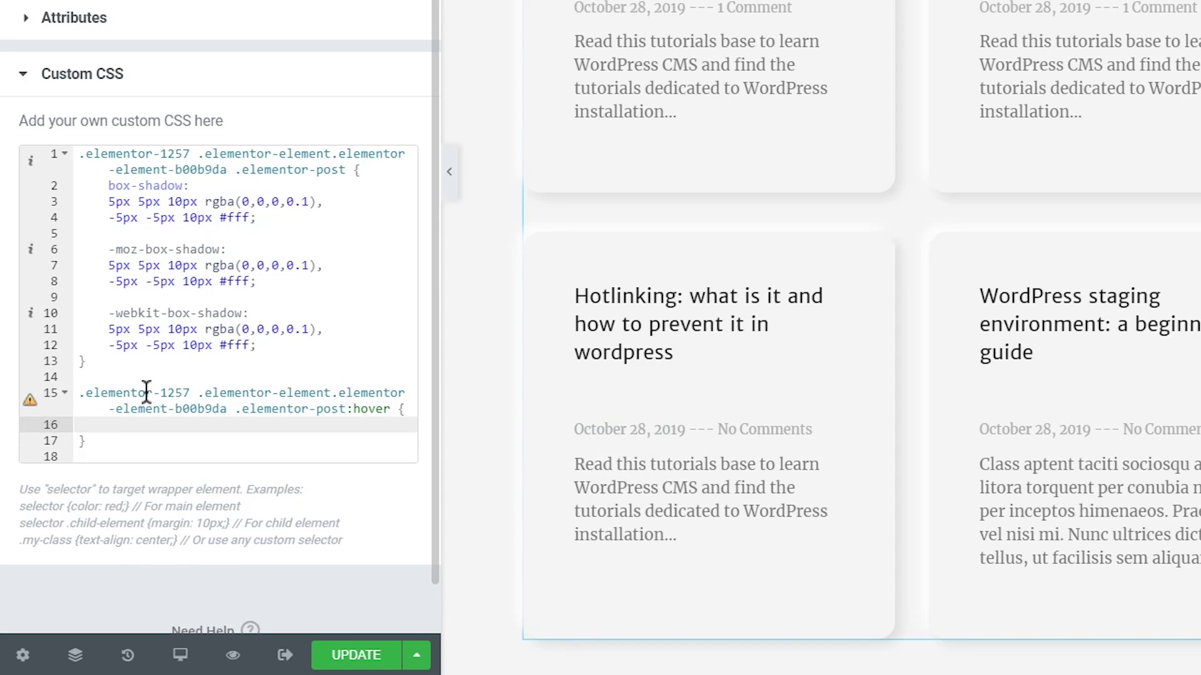
key(Return)
Give the hover rule box-shadow 15px 15px 20px rgba(0,0,0,0.1), -15px -15px 20px #fff.
scroll(148, 397, down, 1)
drag(107, 106, 190, 107)
key(ctrl+c)
click(143, 351)
key(ctrl+v)
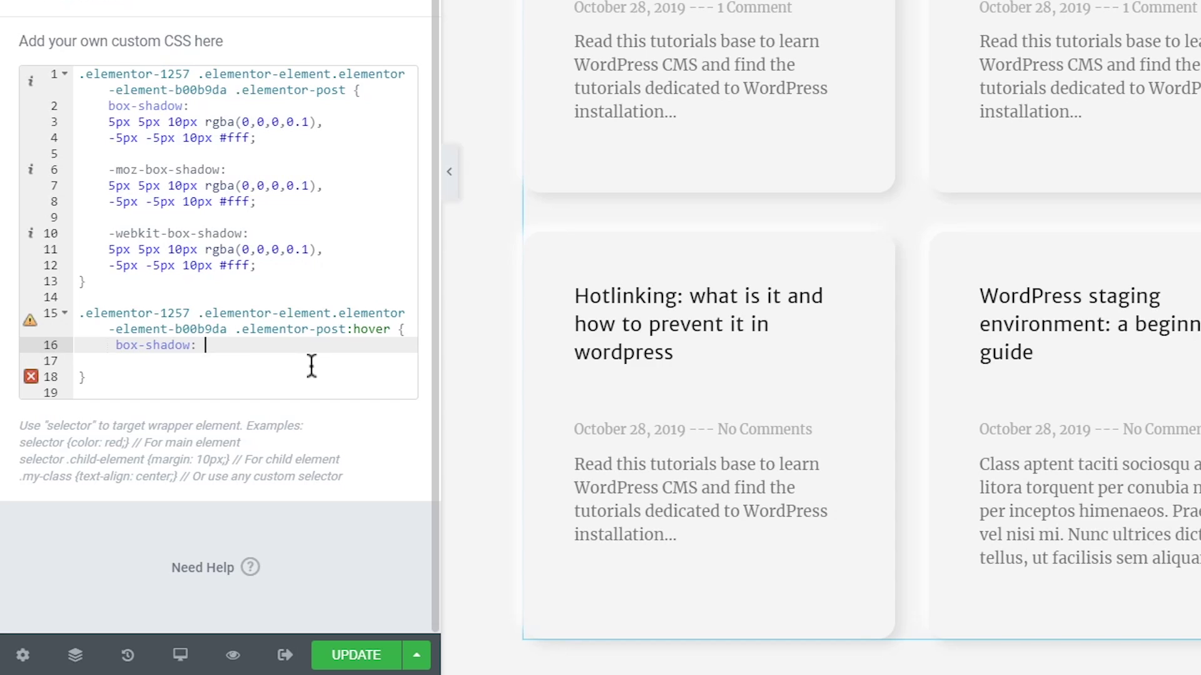
text(15px 15px 20)
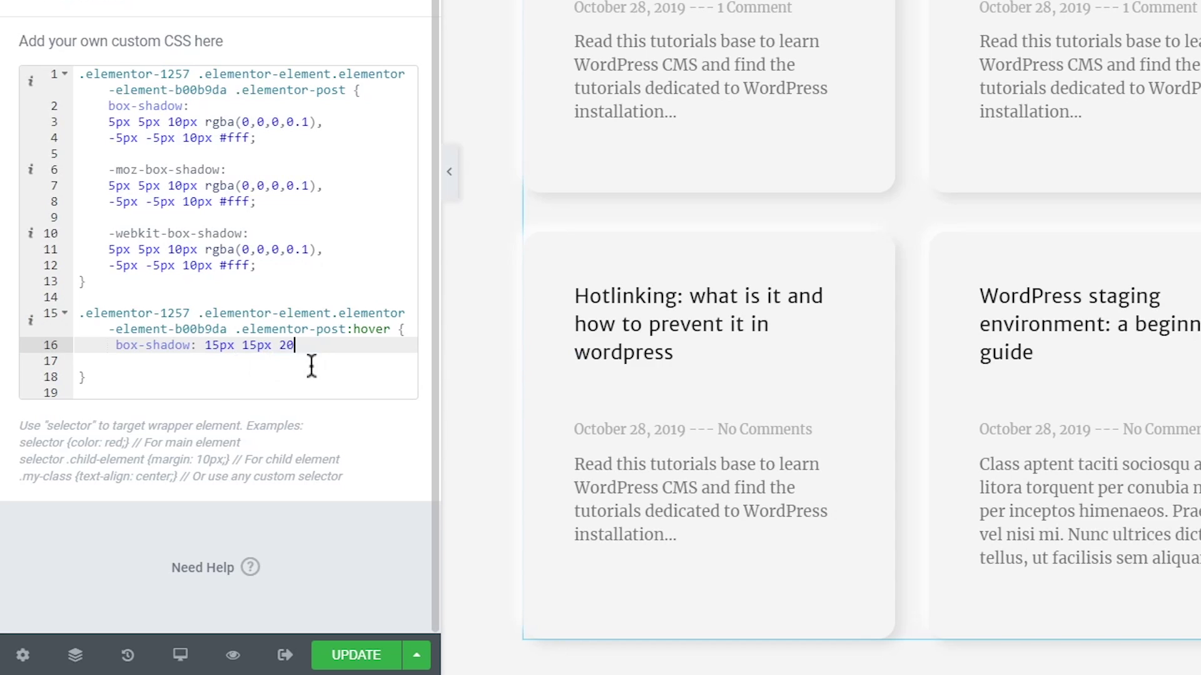
text(px)
drag(205, 122, 325, 122)
key(ctrl+c)
click(328, 347)
key(ctrl+v)
key(Return)
click(204, 345)
key(Return)
click(214, 378)
text(-15px -15px 20px #fff;)
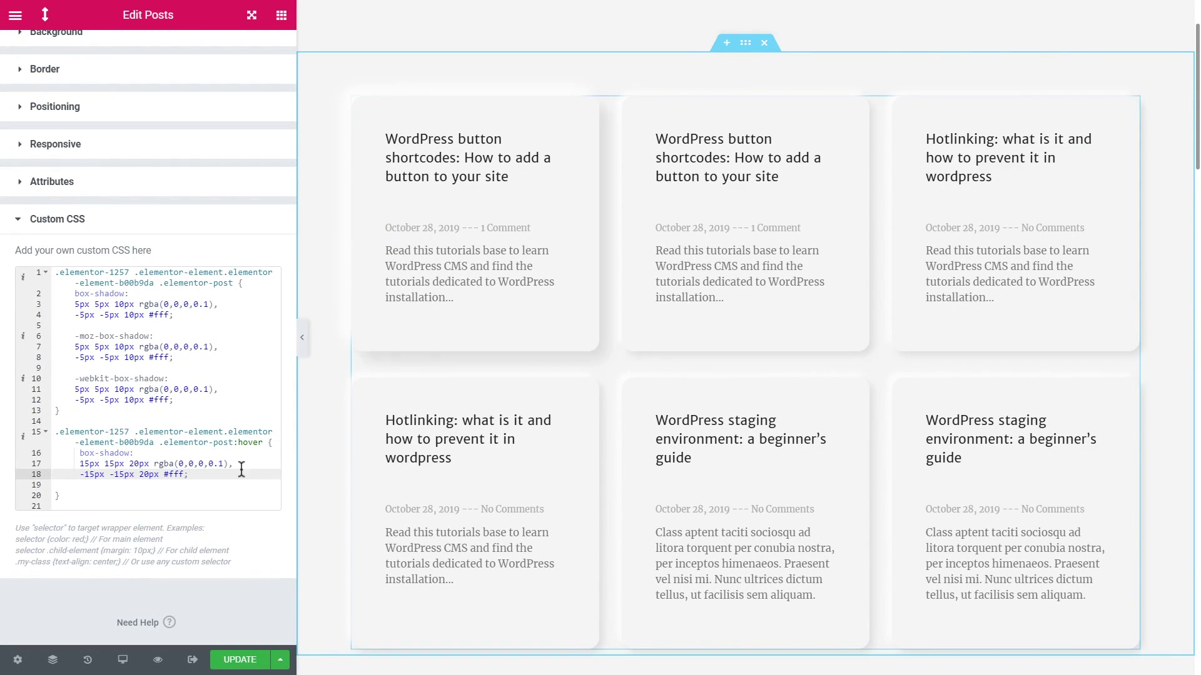
Add a -moz-box-shadow declaration with the hover shadow values to the hover rule.
key(Return)
key(Return)
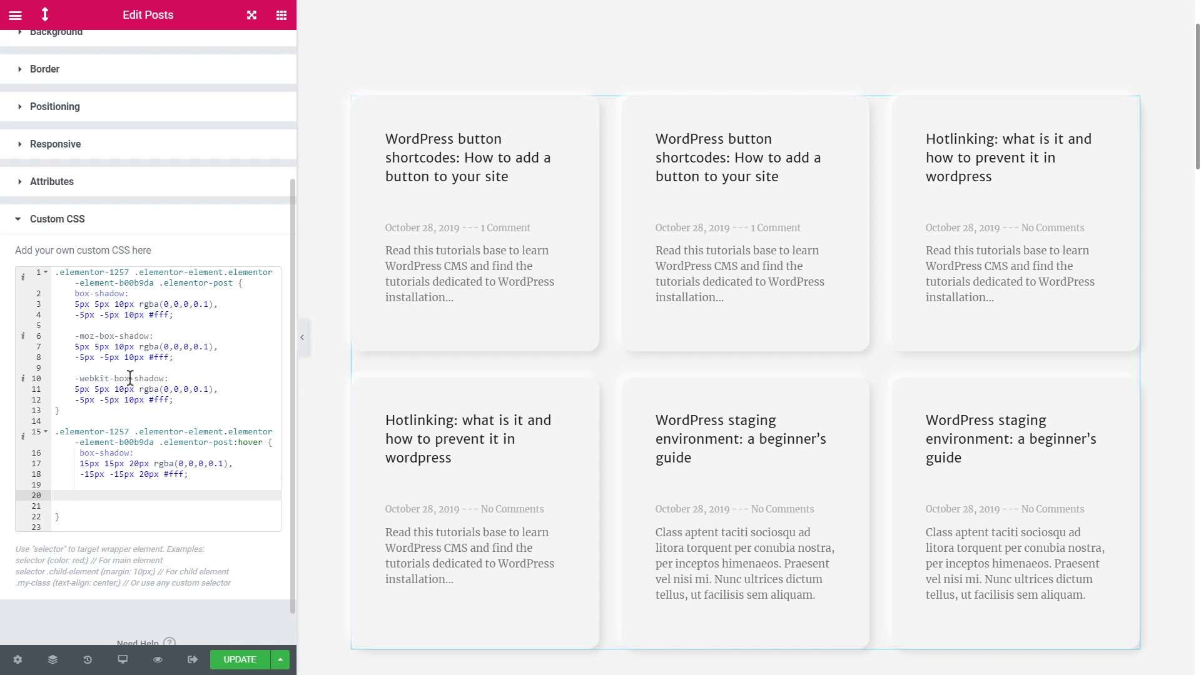
drag(75, 336, 165, 341)
click(107, 495)
key(ctrl+v)
drag(197, 474, 79, 466)
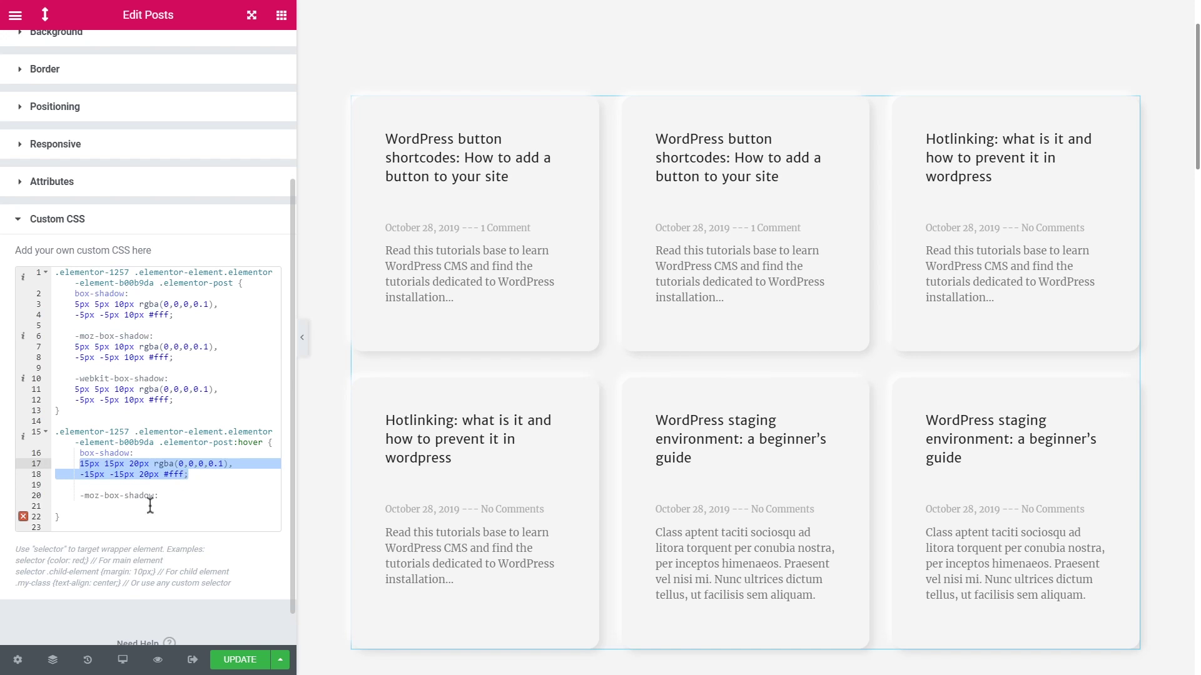
click(176, 496)
key(Return)
key(ctrl+v)
Paste the -webkit-box-shadow block into the hover rule.
scroll(176, 493, down, 1)
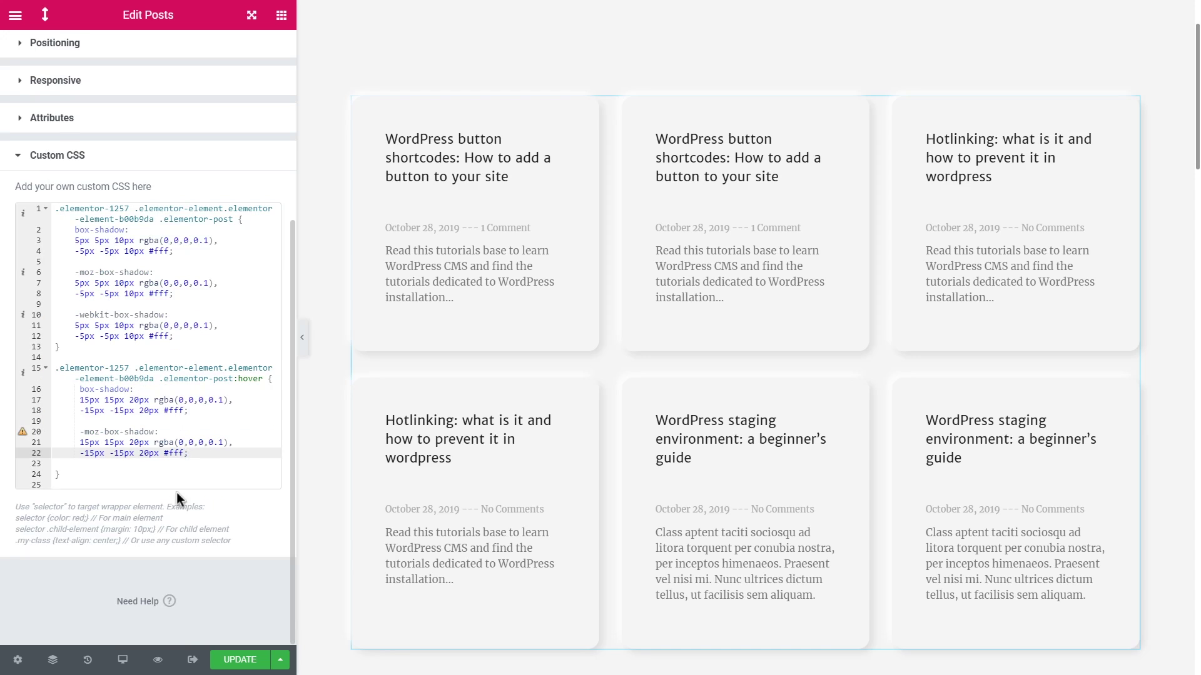
key(Return)
key(Return)
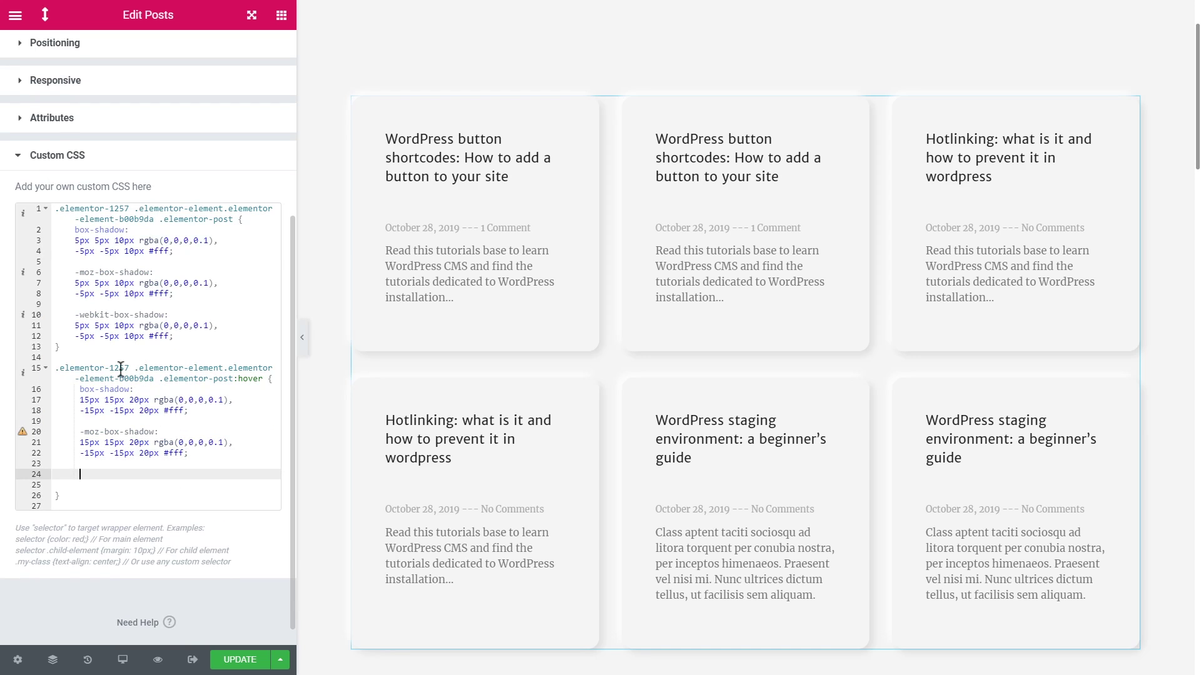
drag(74, 315, 175, 336)
click(106, 470)
key(ctrl+v)
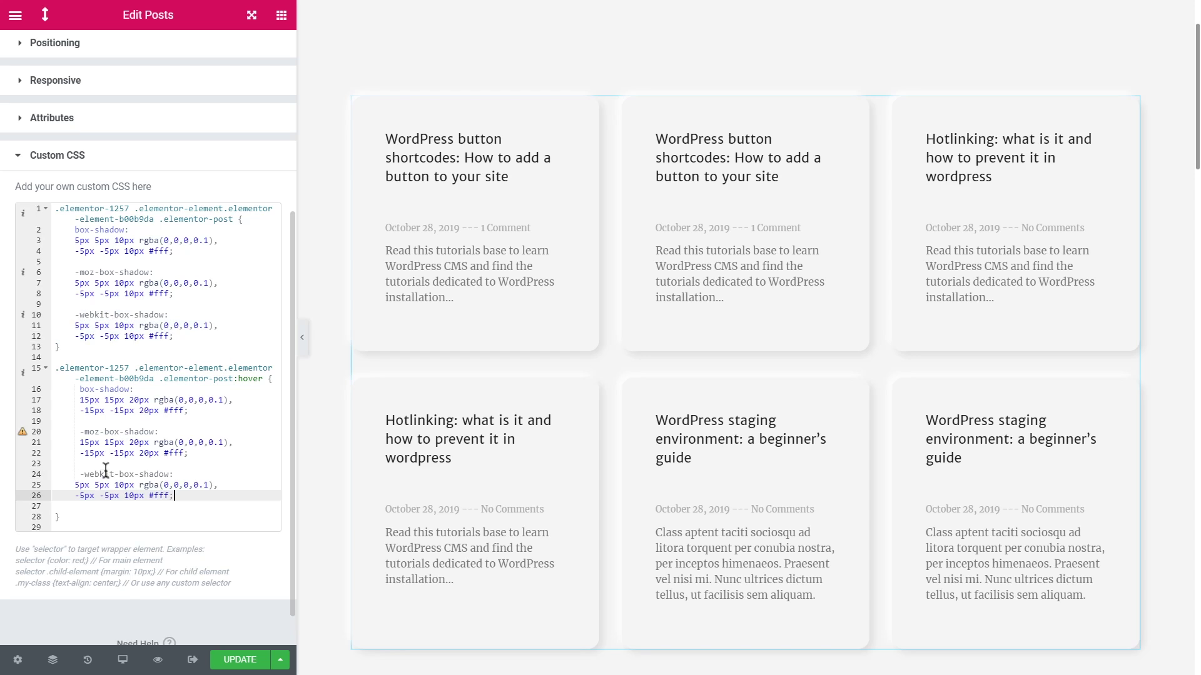
Move the card rule's standard box-shadow after its -moz and -webkit versions.
mouse_move(25, 374)
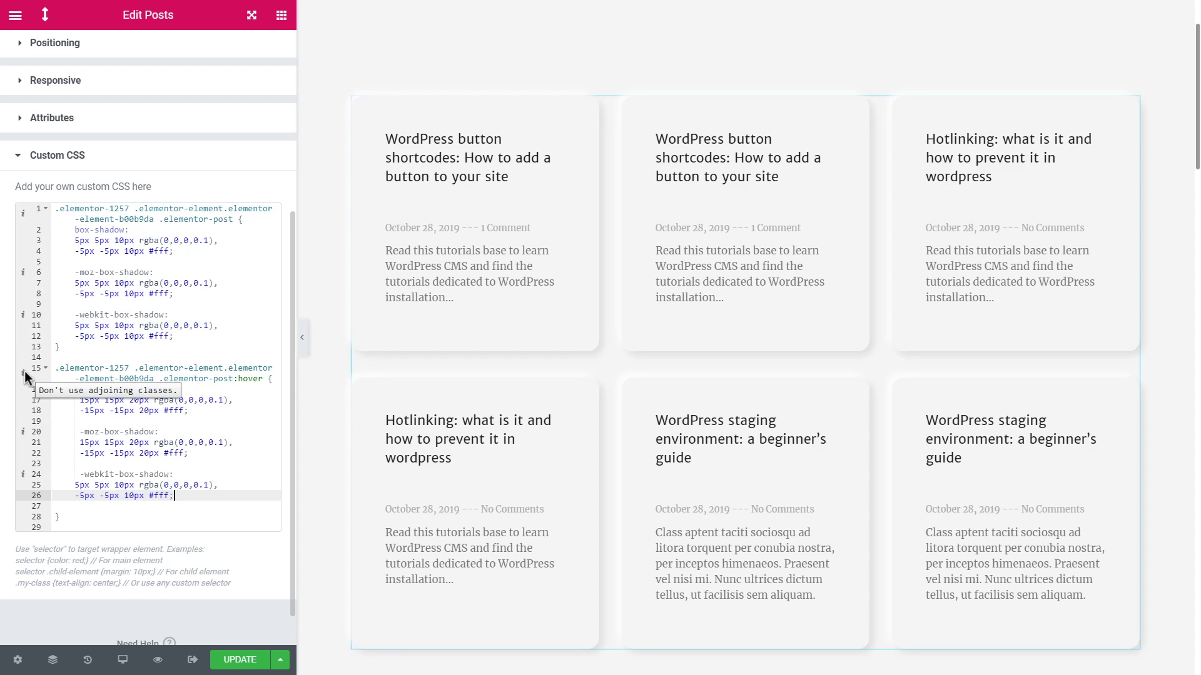
scroll(24, 370, up, 2)
drag(175, 367, 68, 345)
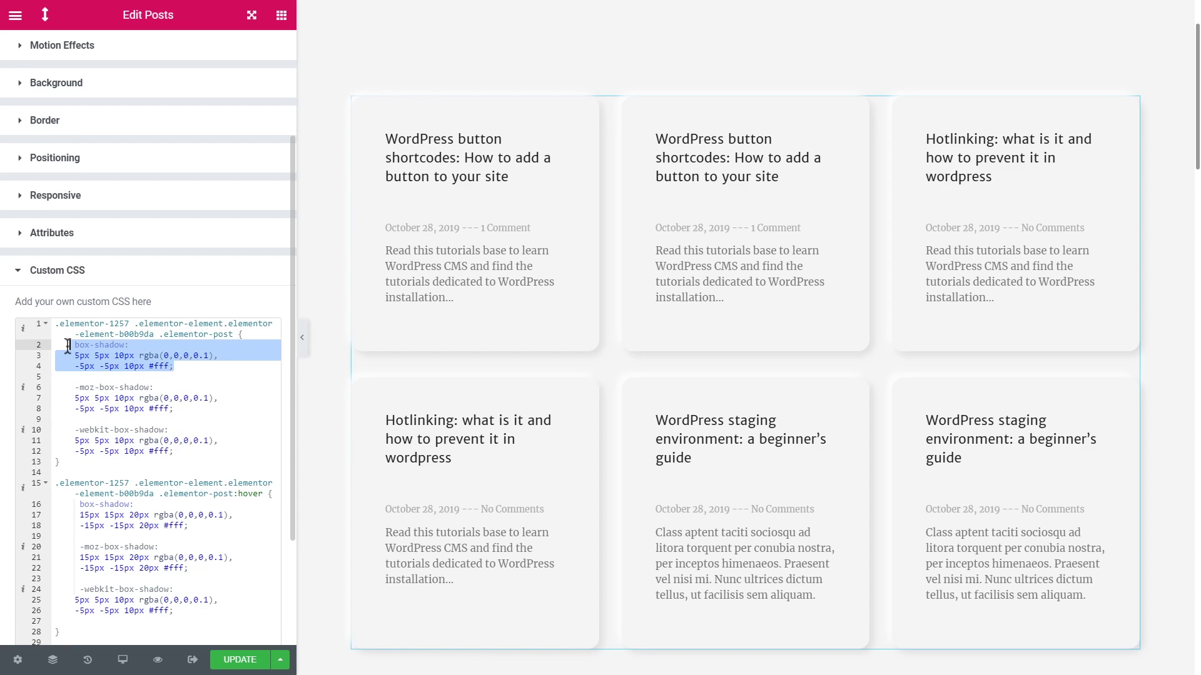
key(ctrl+x)
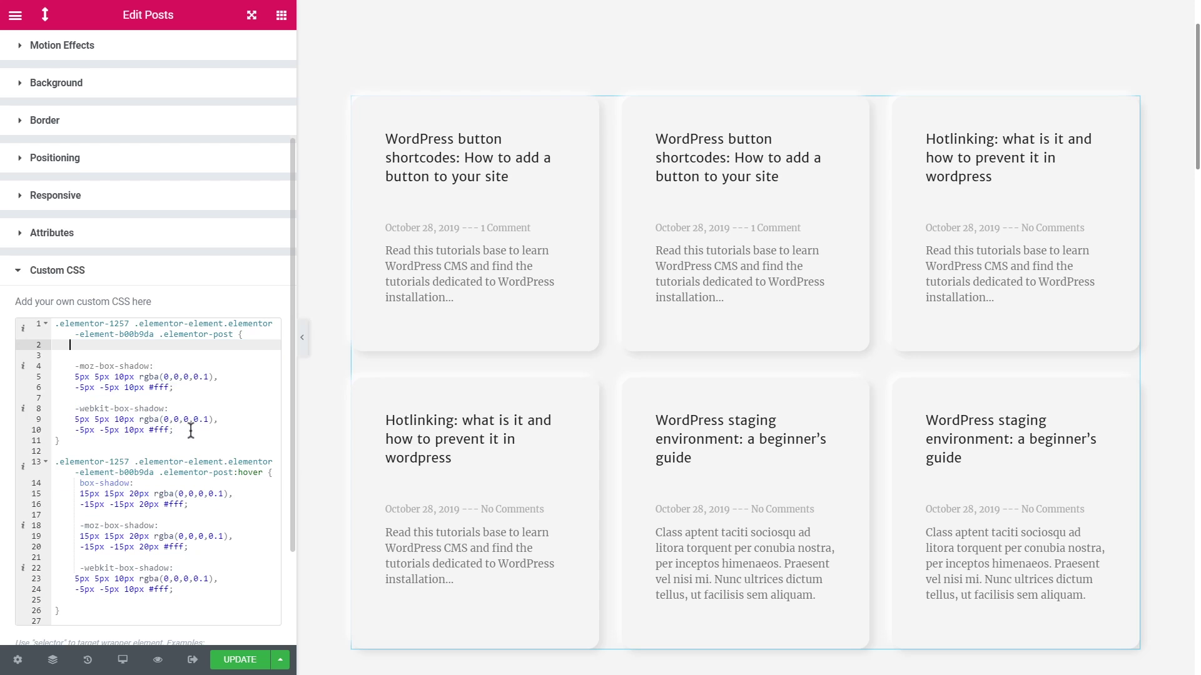
click(189, 430)
key(Return)
key(ctrl+v)
Move the hover rule's box-shadow to the end, after the prefixed shadows.
scroll(175, 375, down, 3)
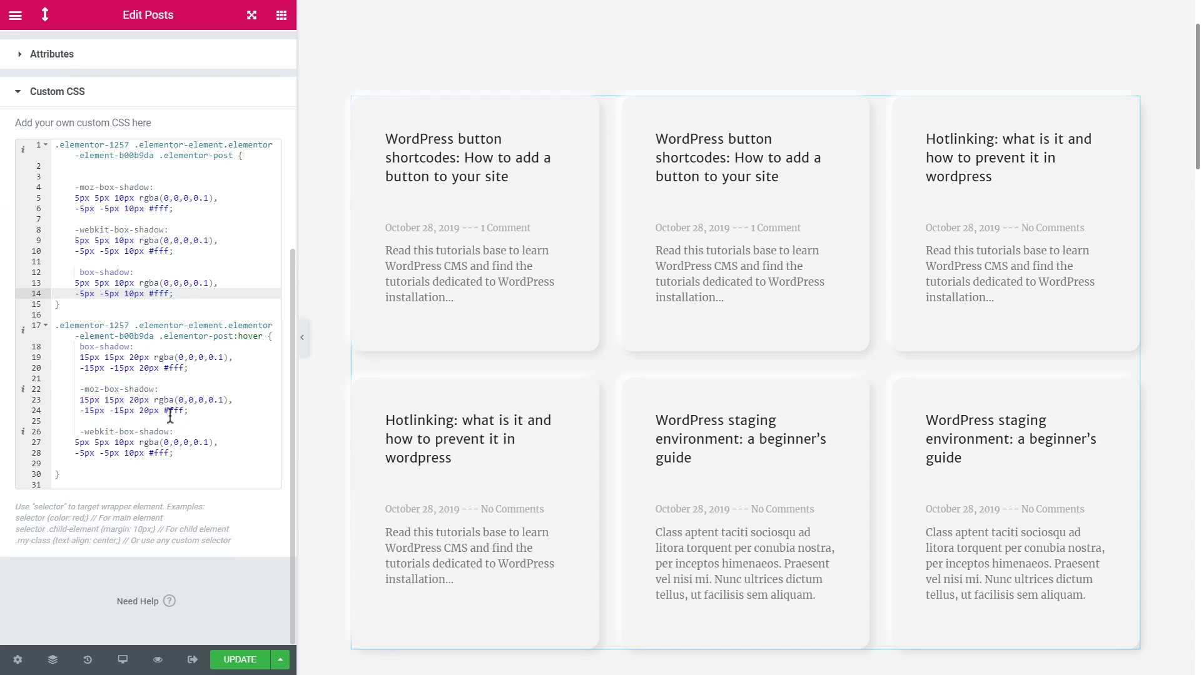
drag(188, 369, 78, 347)
key(ctrl+x)
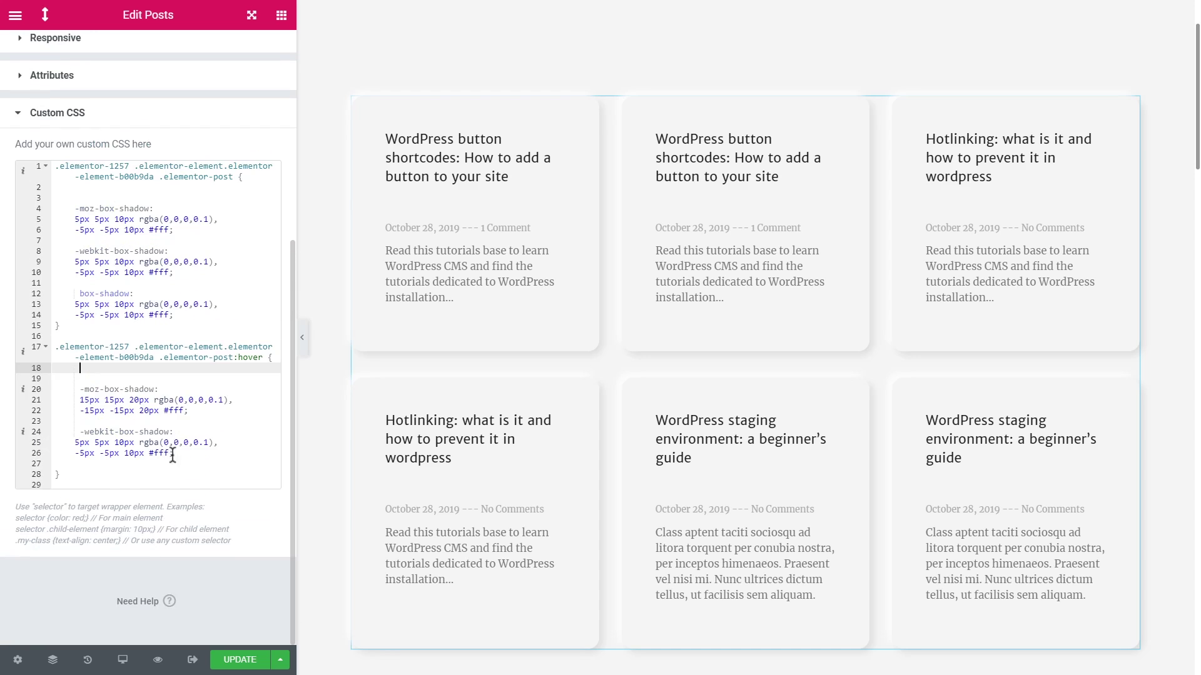
click(189, 453)
key(Return)
key(Return)
key(ctrl+v)
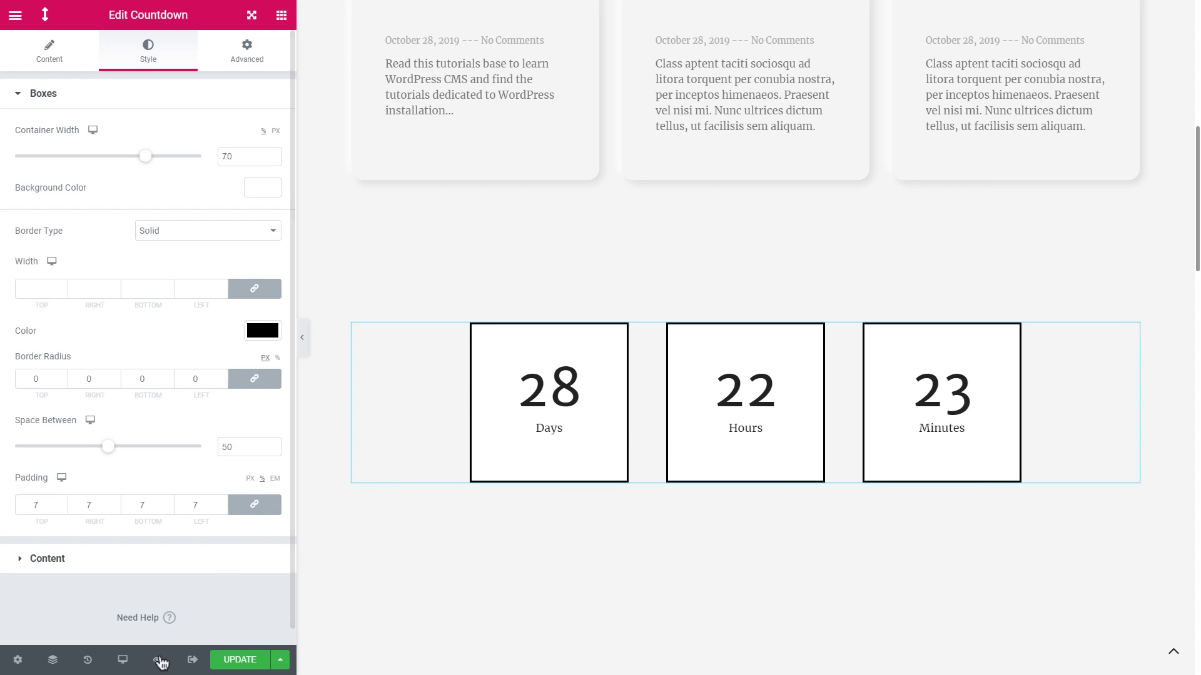
mouse_move(161, 664)
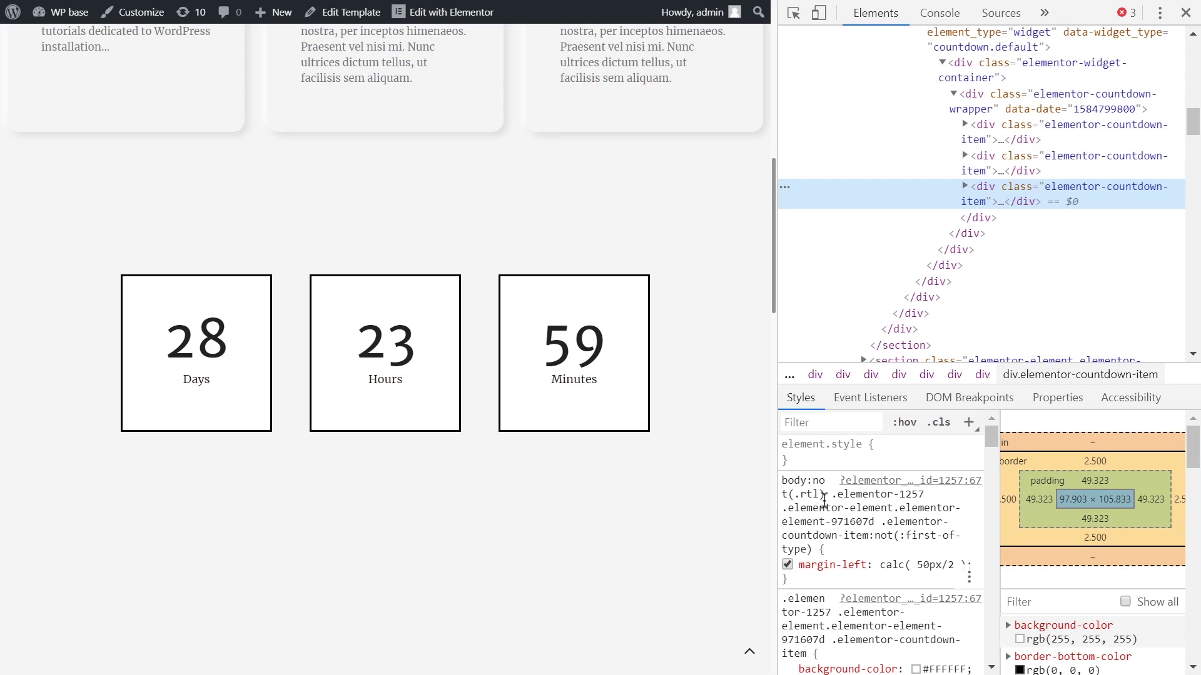
click(834, 532)
click(862, 523)
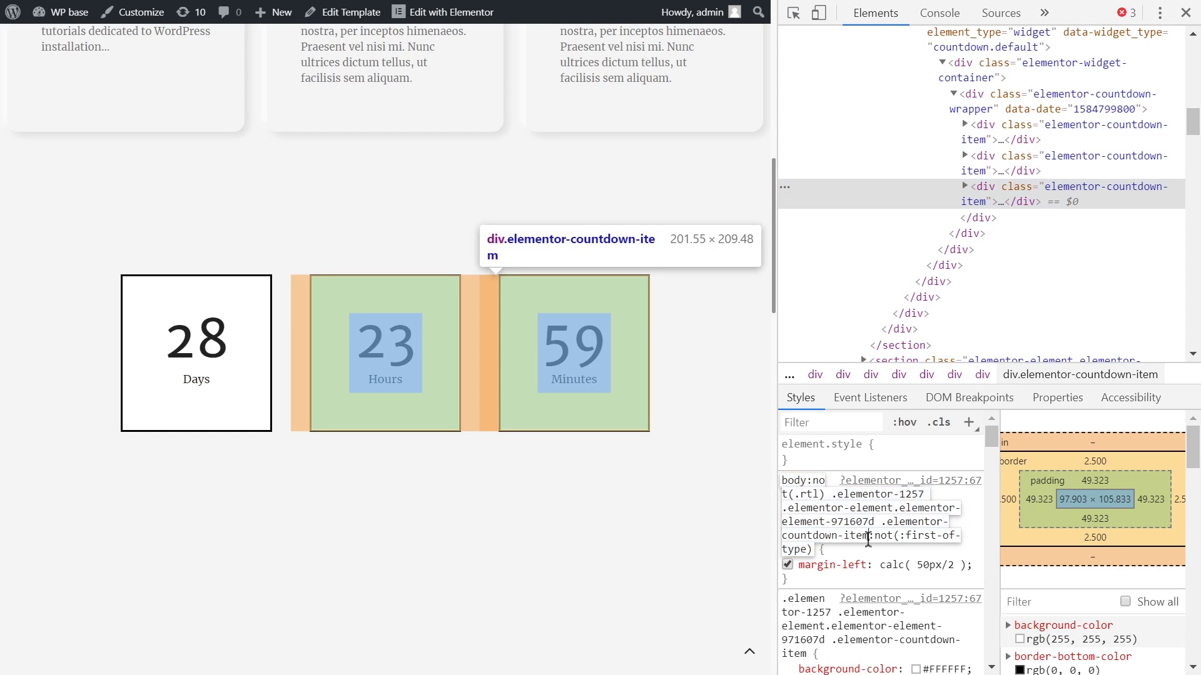
drag(868, 536, 829, 496)
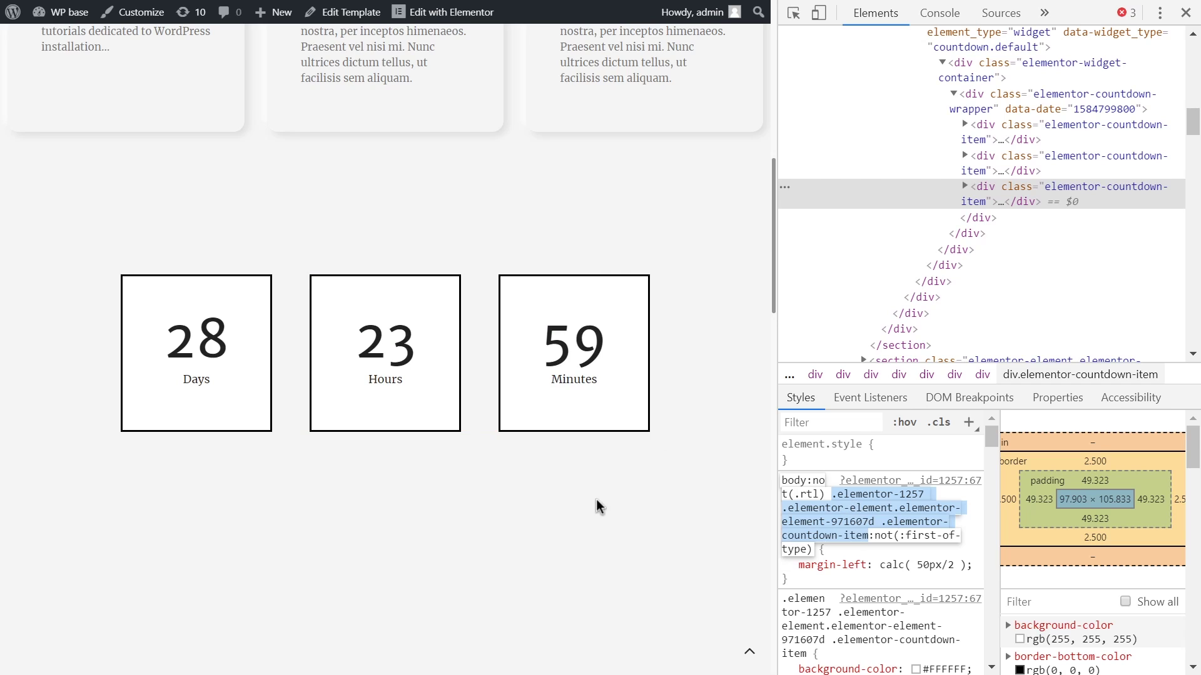
click(598, 490)
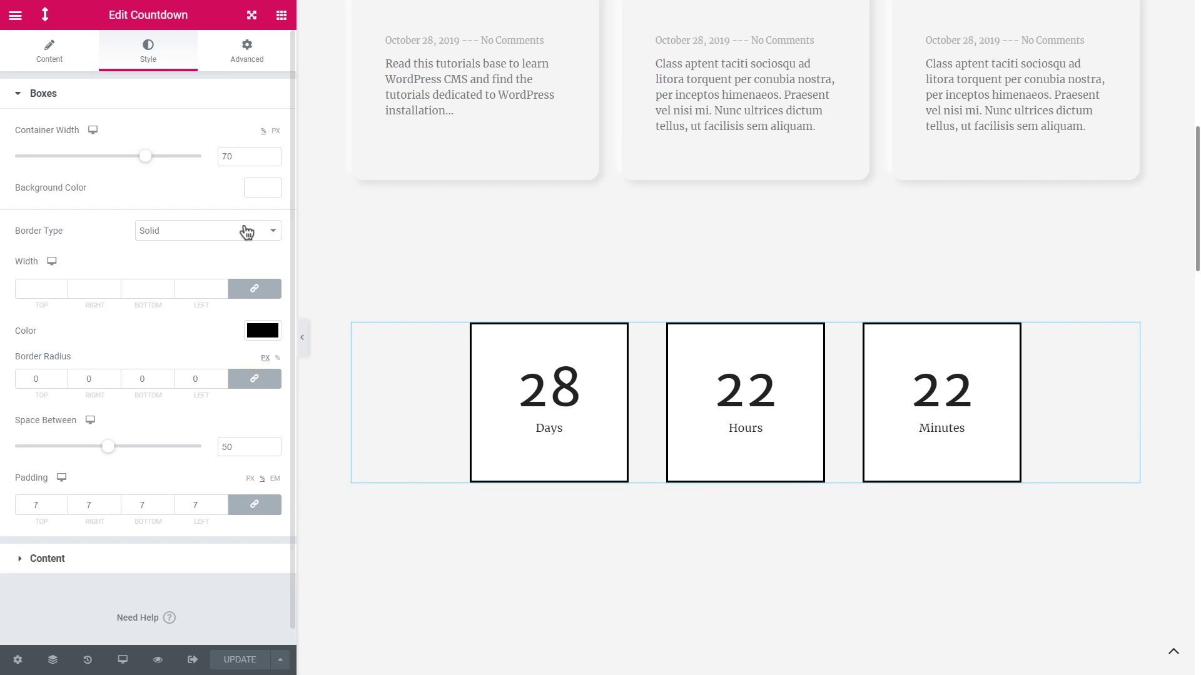
Paste the countdown-item selector into the countdown's Custom CSS.
click(247, 50)
scroll(150, 494, down, 3)
click(104, 547)
click(149, 524)
key(ctrl+v)
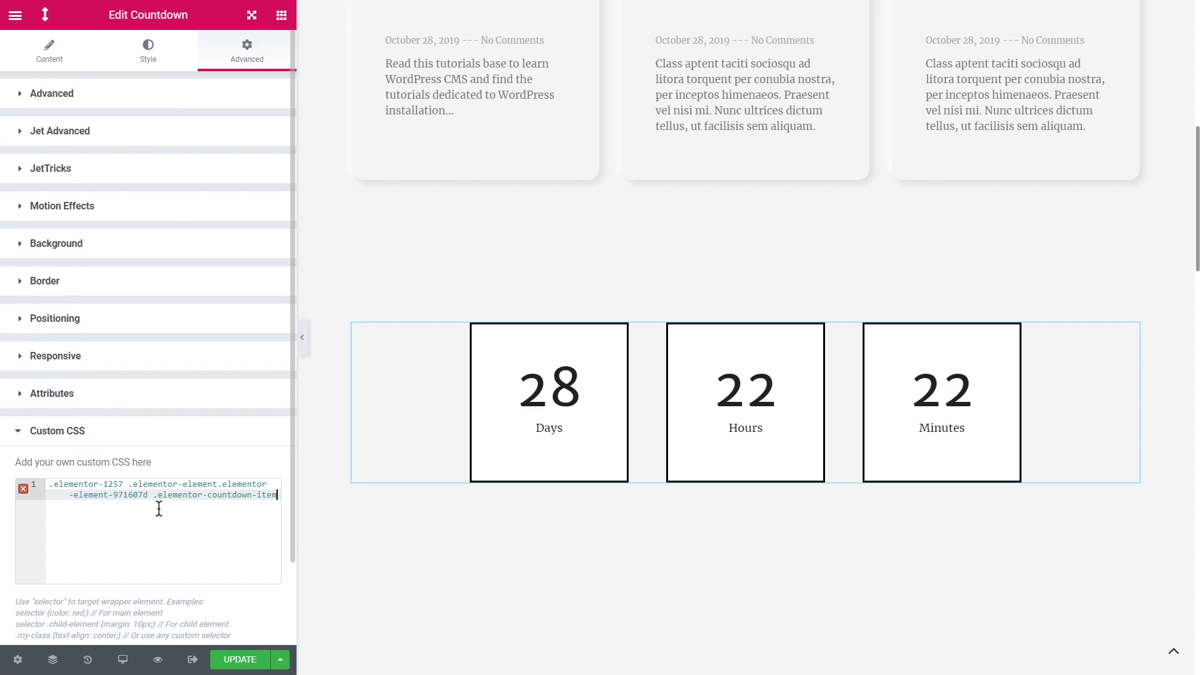
Give the countdown boxes a top corner radius of 15 and a light grey background.
click(148, 50)
drag(47, 378, 22, 379)
text(15)
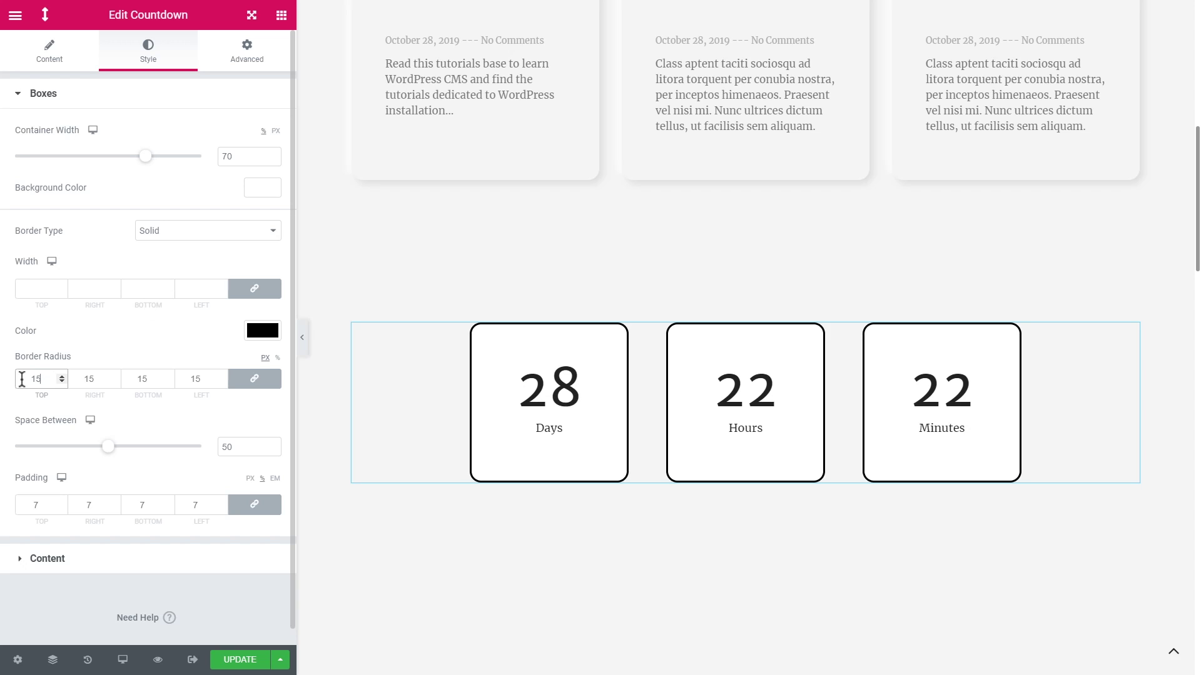
click(261, 191)
click(111, 245)
click(138, 191)
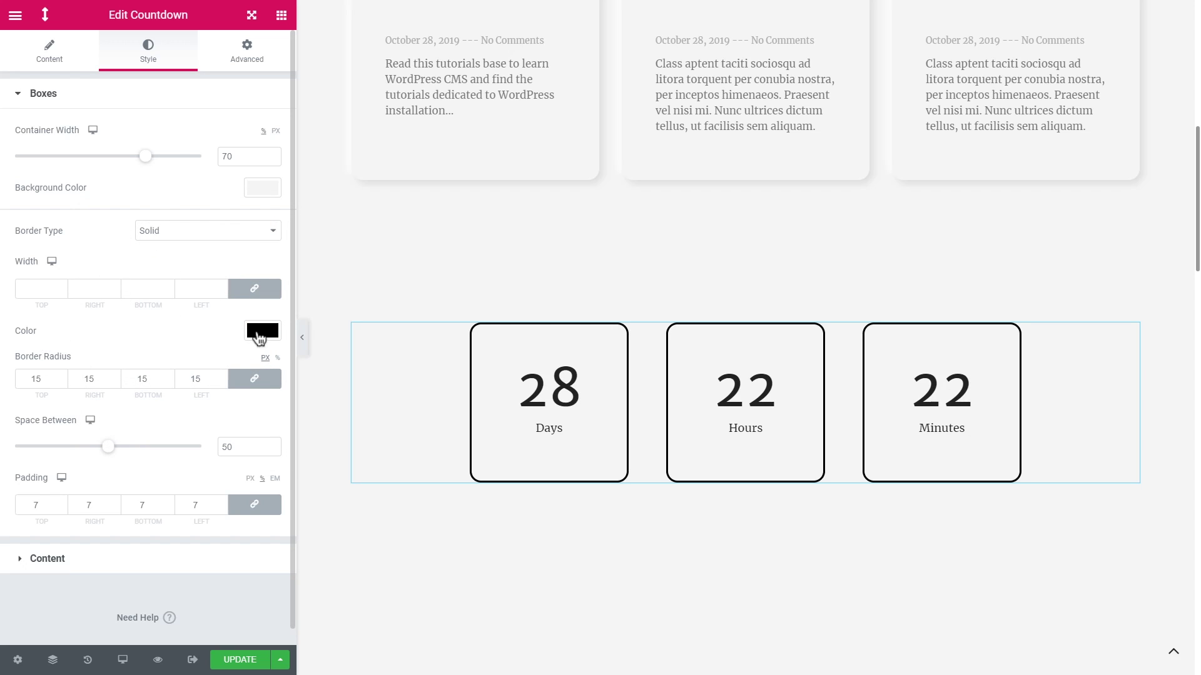
Make the box borders white with a border width of 3.
click(261, 330)
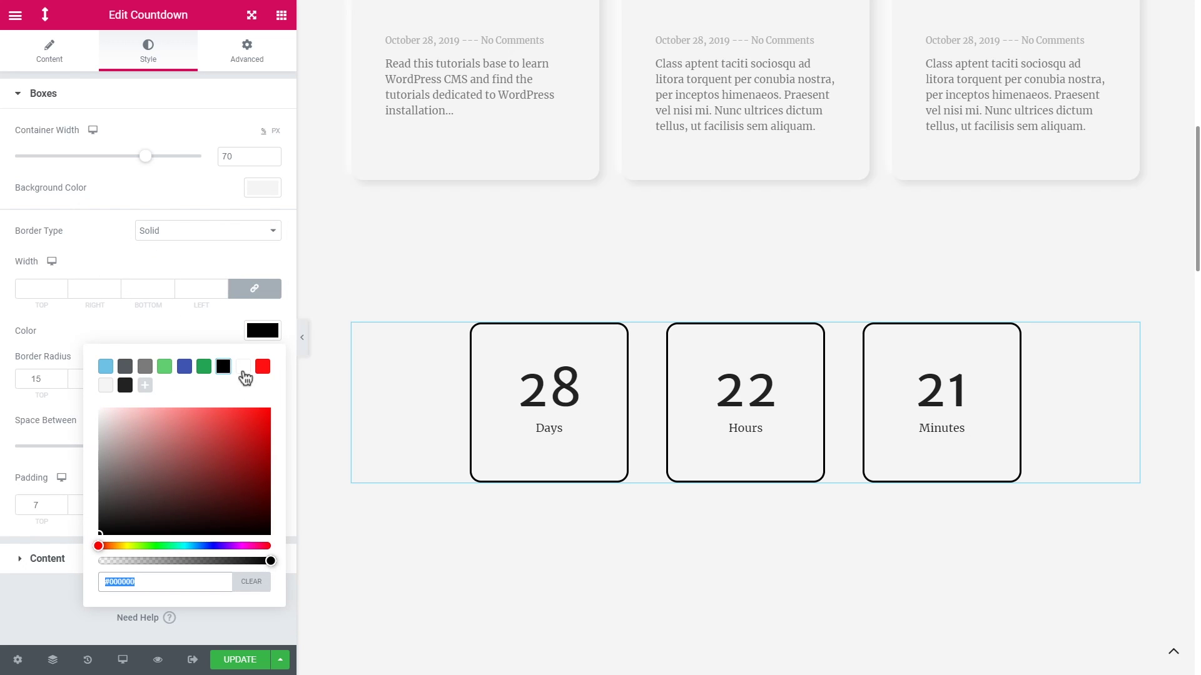
click(245, 378)
click(48, 281)
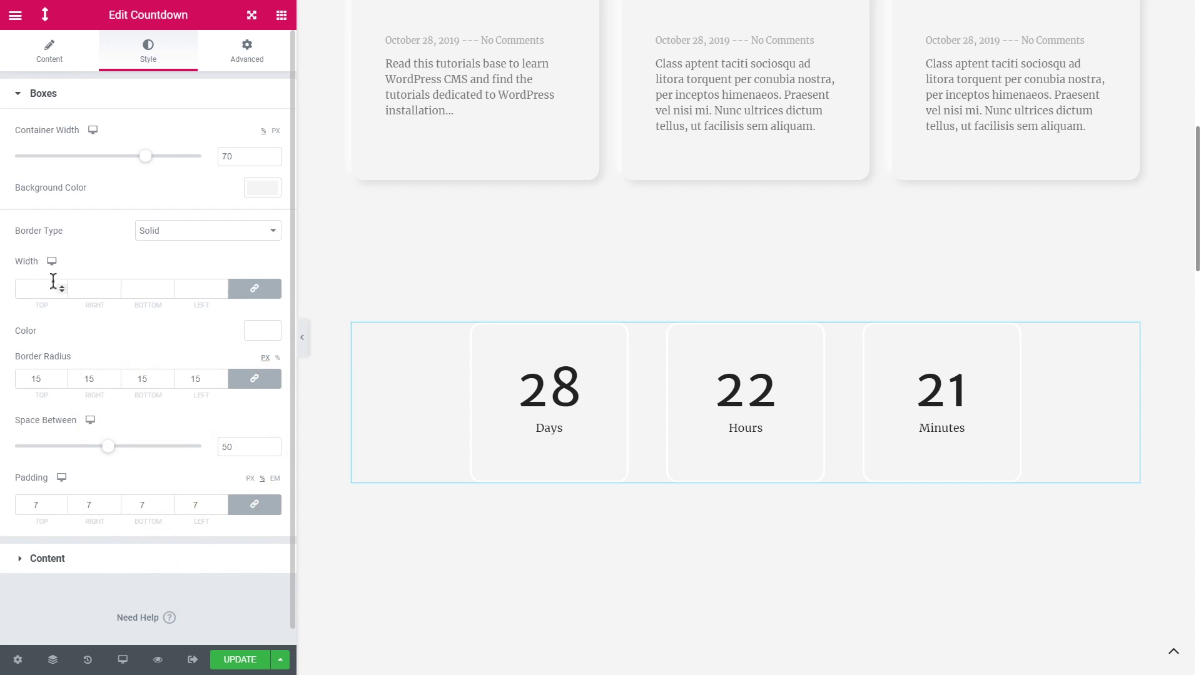
text(1)
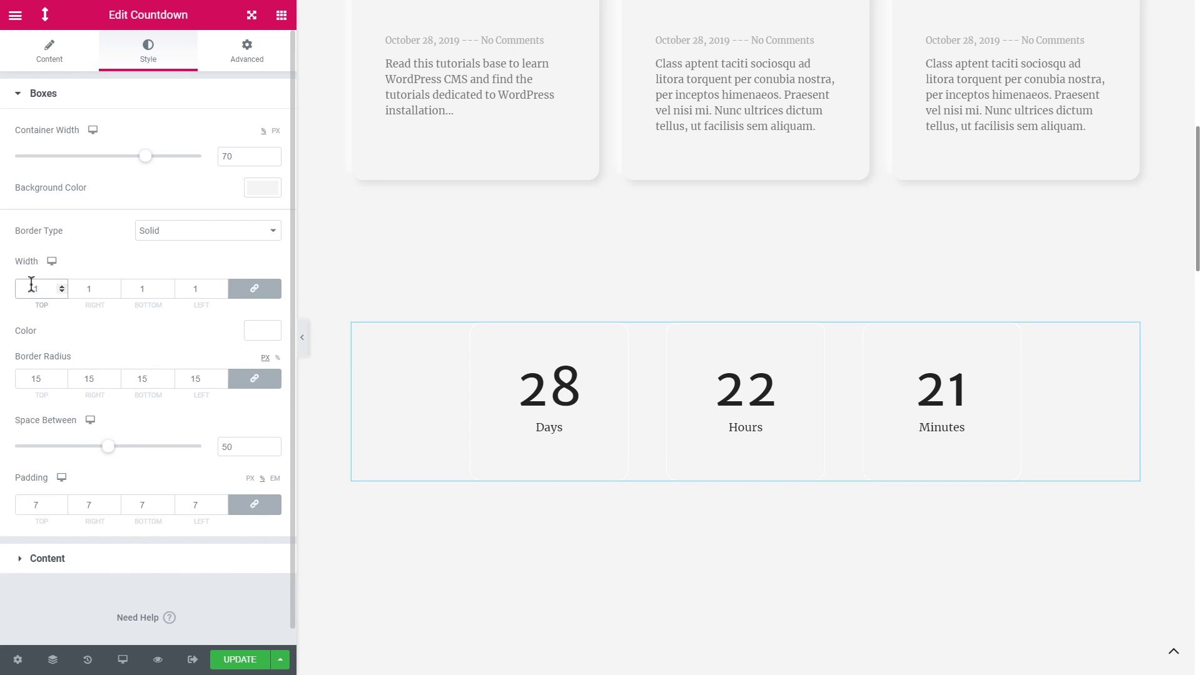
double_click(28, 292)
text(2)
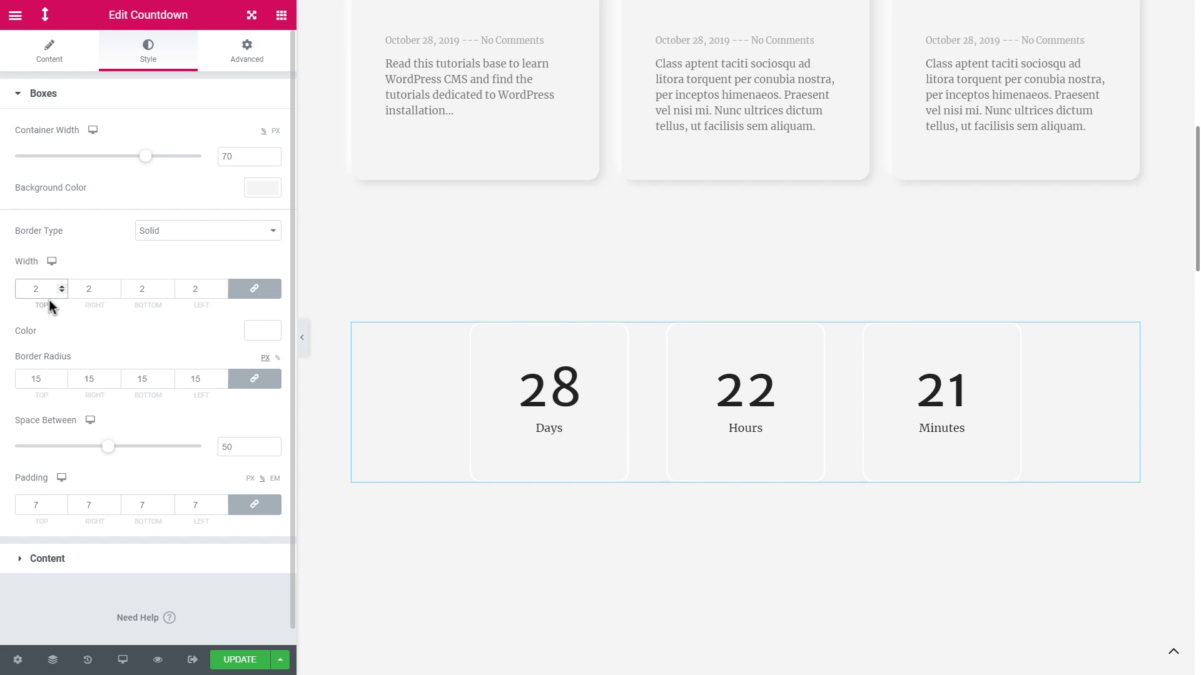
double_click(27, 292)
text(3)
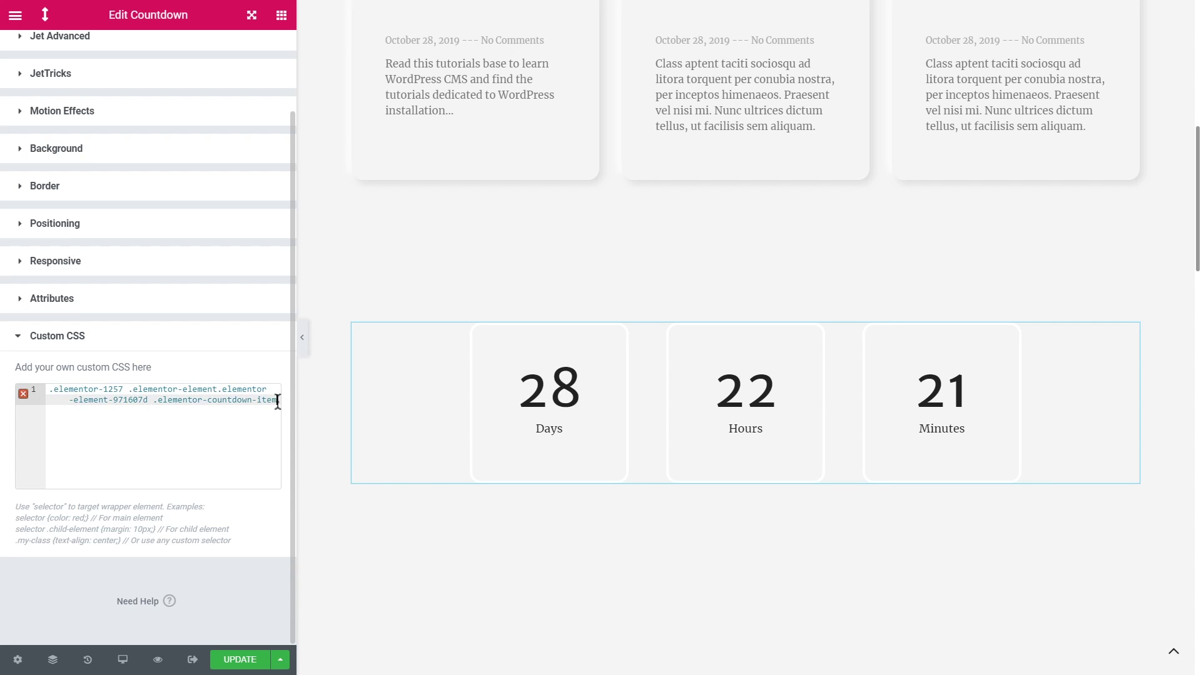
Open the countdown-item rule and paste the dual -moz, -webkit and standard box-shadow declarations.
text({)
key(Return)
text(-moz-box-shadow: 5px 5px 10px rgba(0,0,0,0.1), -5px -5px 10px #fff;  -webkit-box-shadow: 5px 5px 10px rgba(0,0,0,0.1), -5px -5px 10px #fff;  box-shadow: 5px 5px 10px rgba(0,0,0,0.1), -5px -5px 10px #fff;)
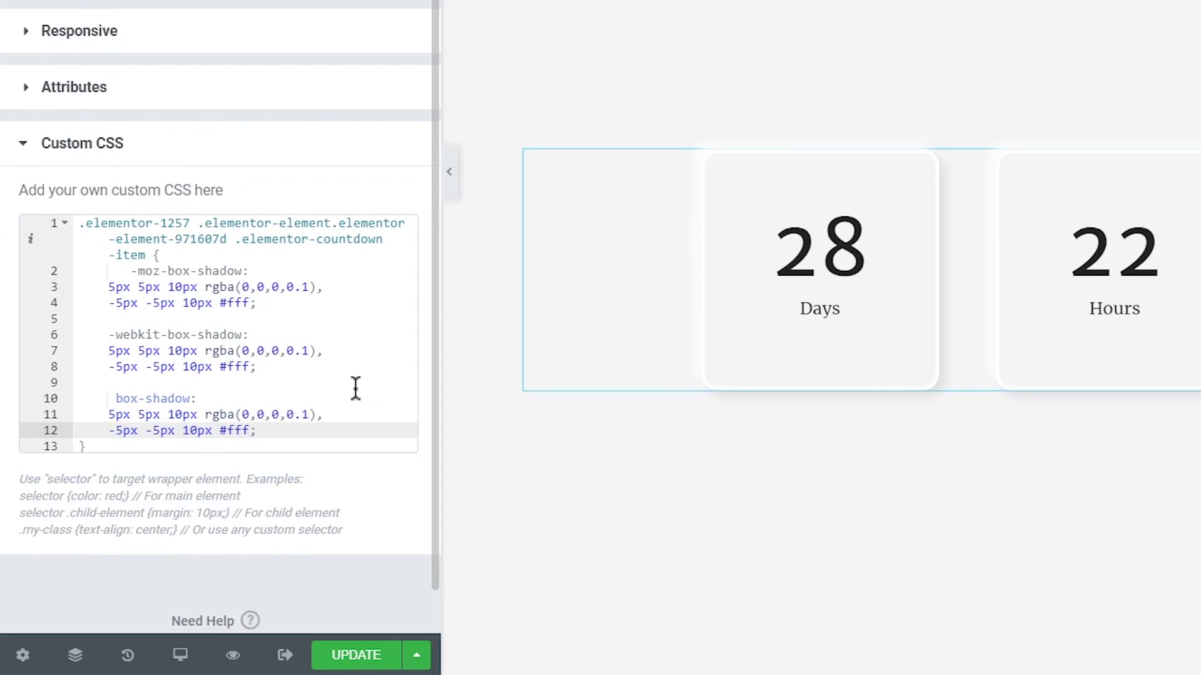
scroll(640, 254, up, 2)
scroll(643, 202, down, 1)
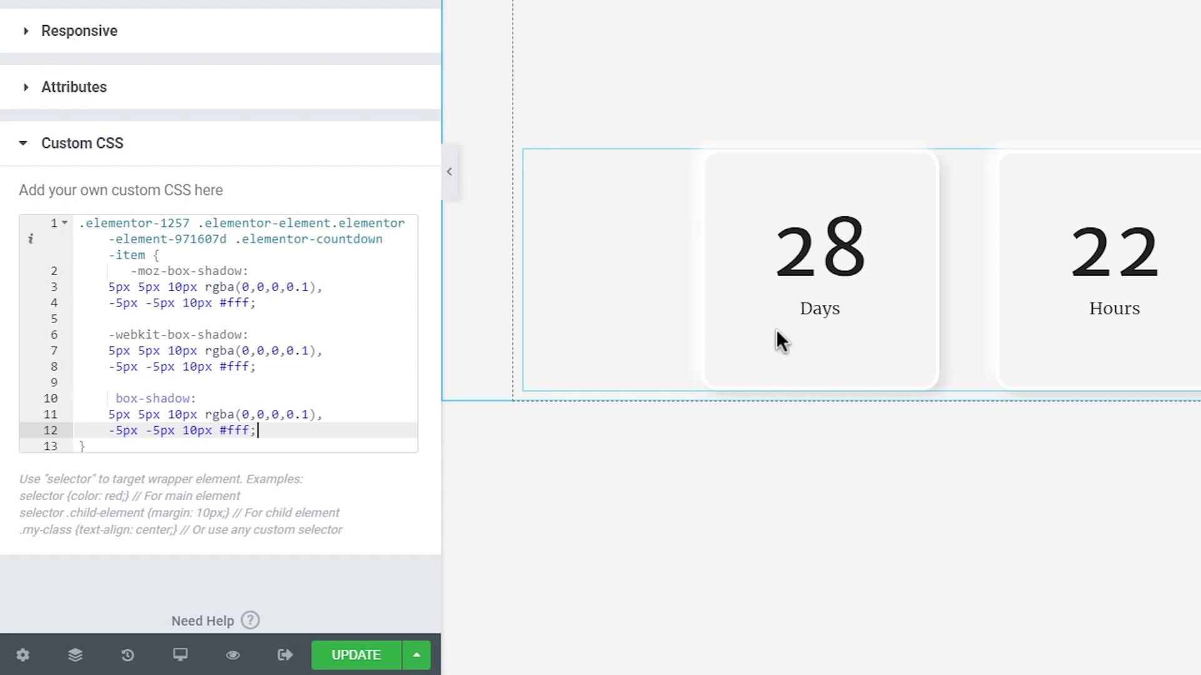
scroll(275, 432, down, 1)
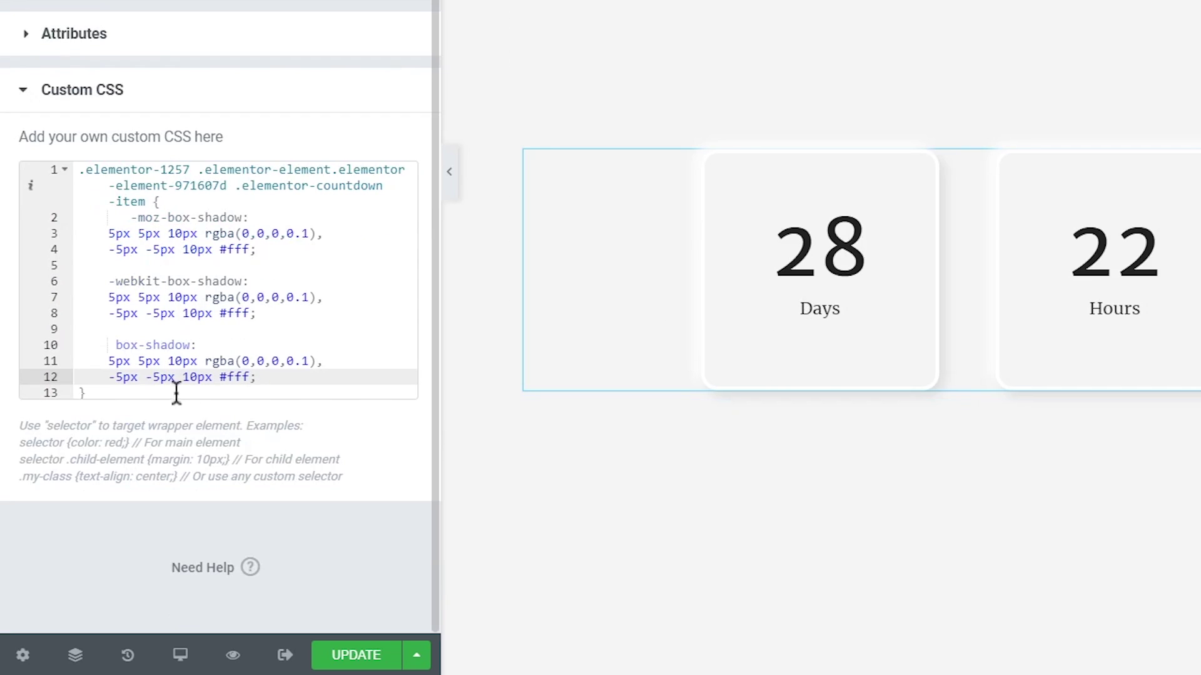
click(167, 393)
key(Return)
key(Return)
key(Return)
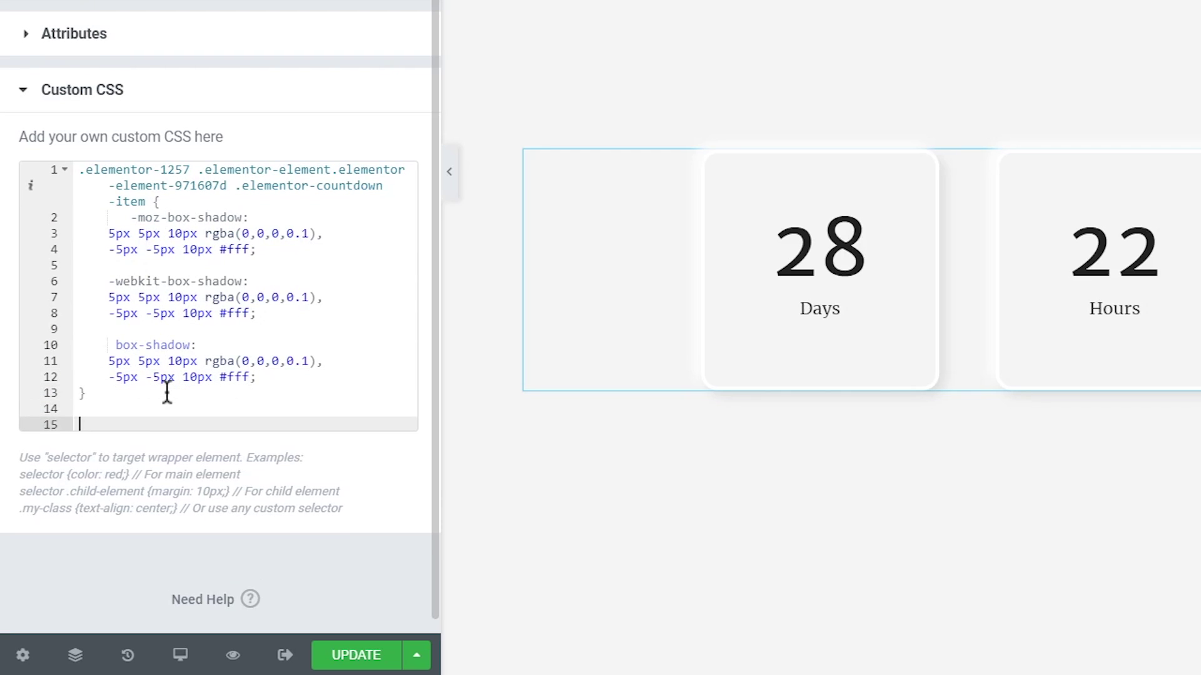
Copy the countdown-item selector below the rule and start an empty :hover rule.
drag(147, 187, 81, 169)
click(109, 202)
click(145, 430)
text(.elementor-1257 .elementor-element.elementor-element-971607d .elementor-countdown-item)
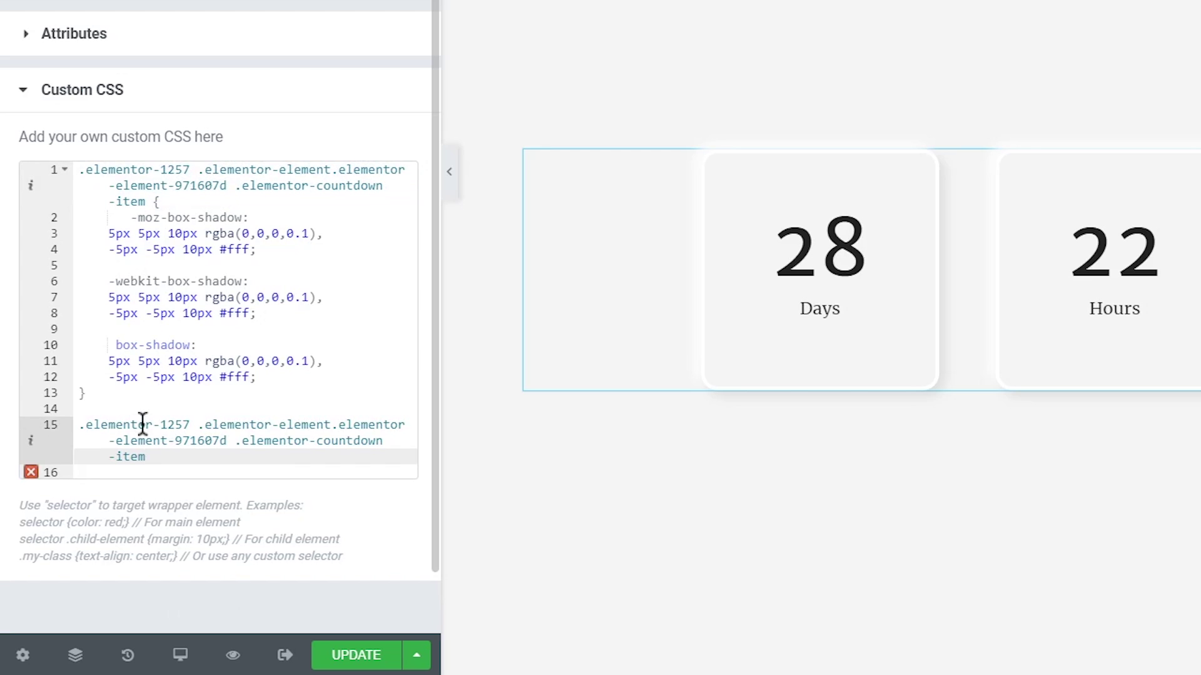
text(:hover {)
key(Left)
key(Return)
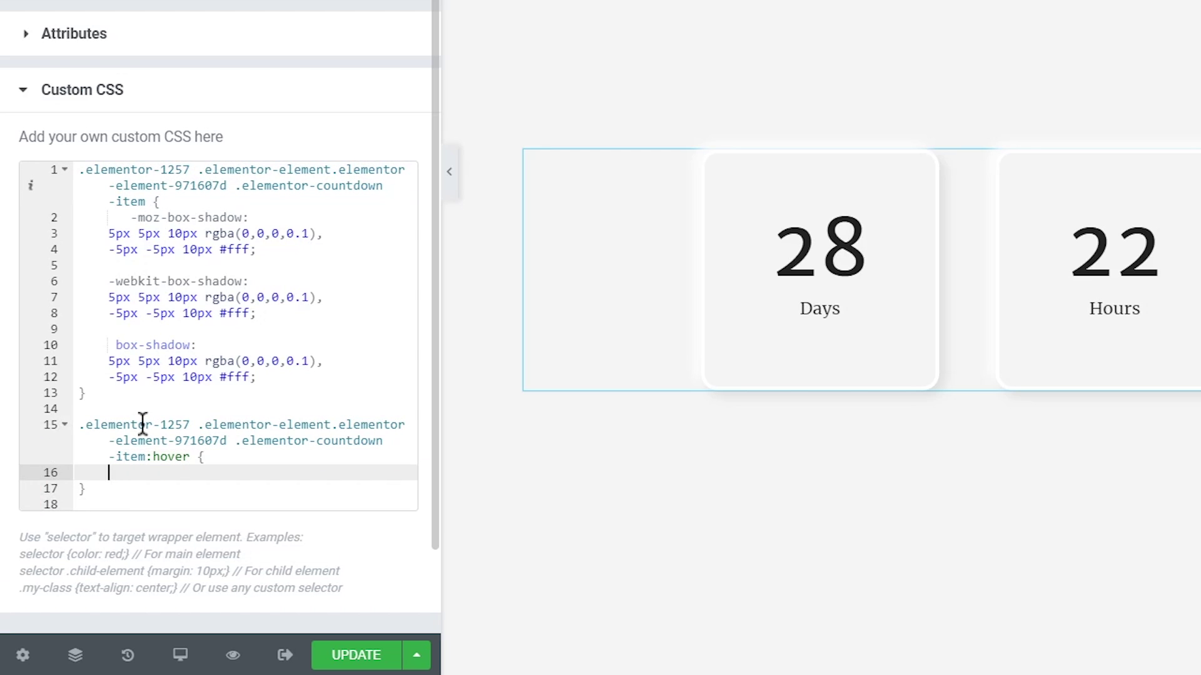
Start the hover rule's box-shadow with inset 10px 10px 20px.
key(Return)
scroll(188, 344, down, 2)
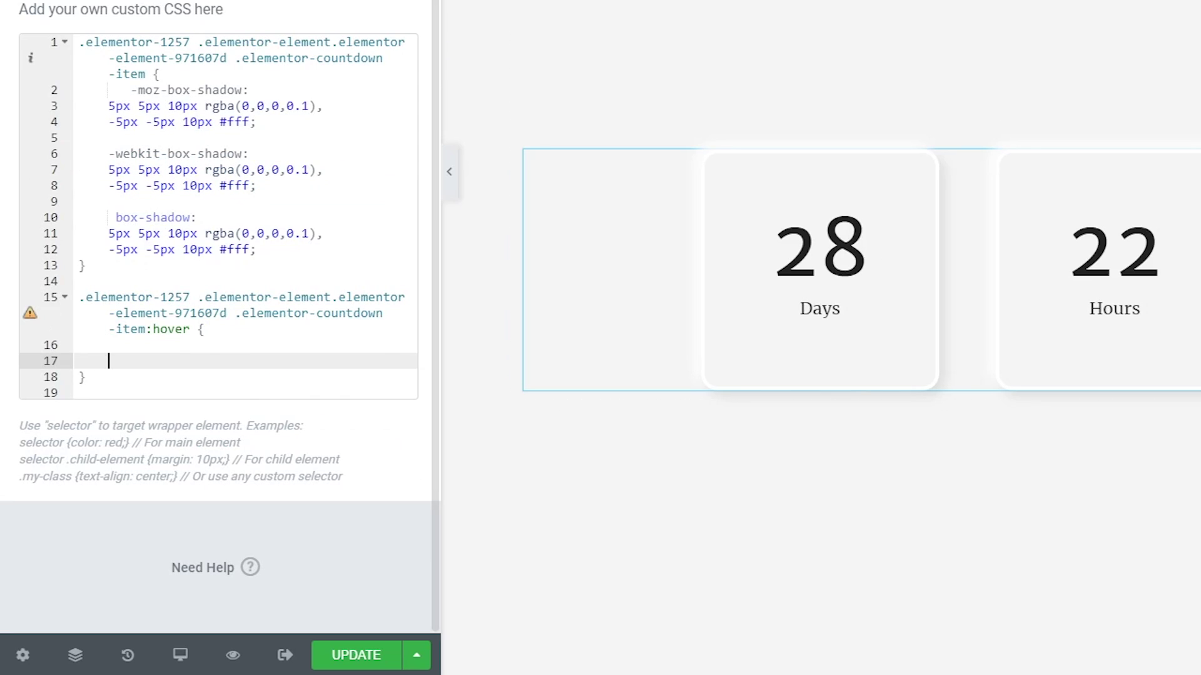
key(Up)
drag(116, 217, 196, 217)
key(ctrl+c)
click(142, 350)
key(ctrl+v)
key(Return)
text(inset 10px 10)
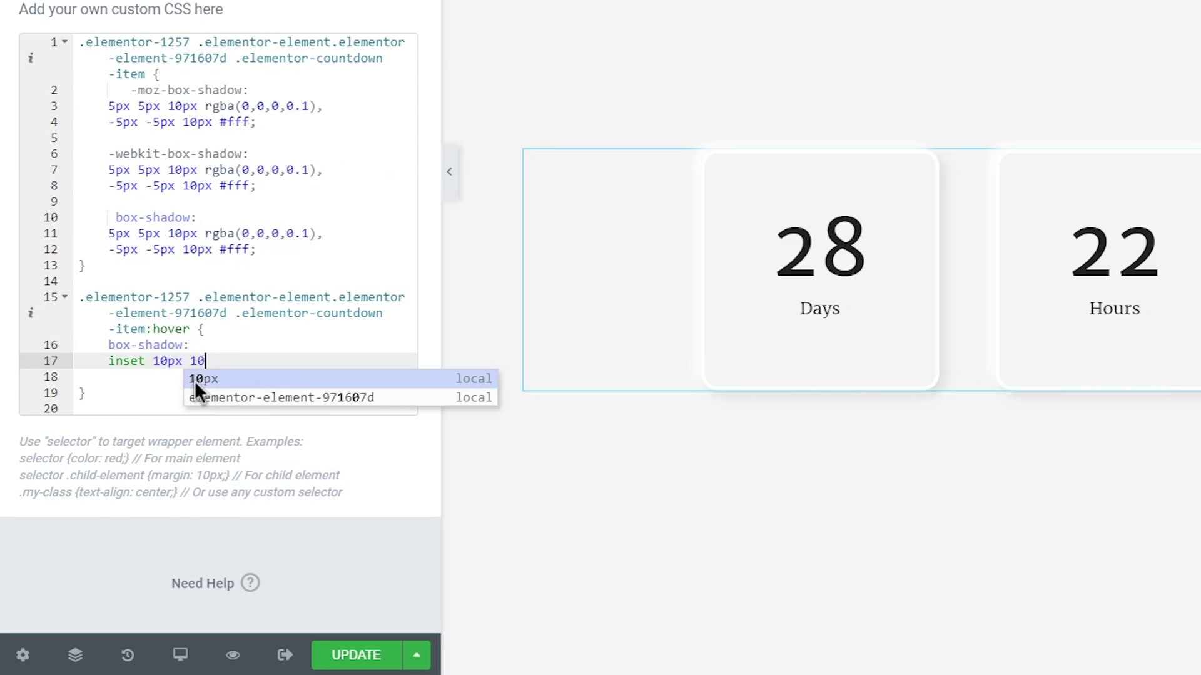
text(px 20px)
Give the first inset shadow the colour rgba(0,0,0,0.05).
drag(204, 234, 321, 233)
key(ctrl+c)
click(292, 362)
key(ctrl+v)
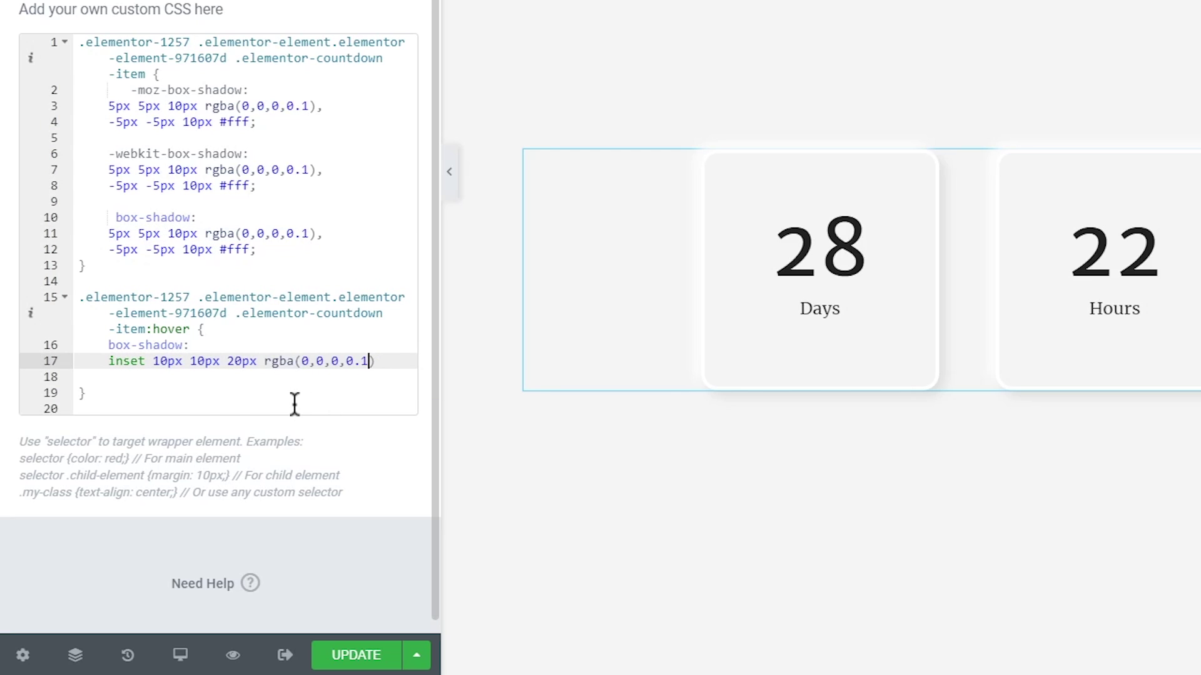
key(BackSpace)
text(5)
key(Left)
text(0)
Add a second inset shadow of -15px -15px 20px #fff.
click(295, 400)
click(387, 363)
text(,)
key(Return)
text(ins)
key(Return)
text(-15px -15)
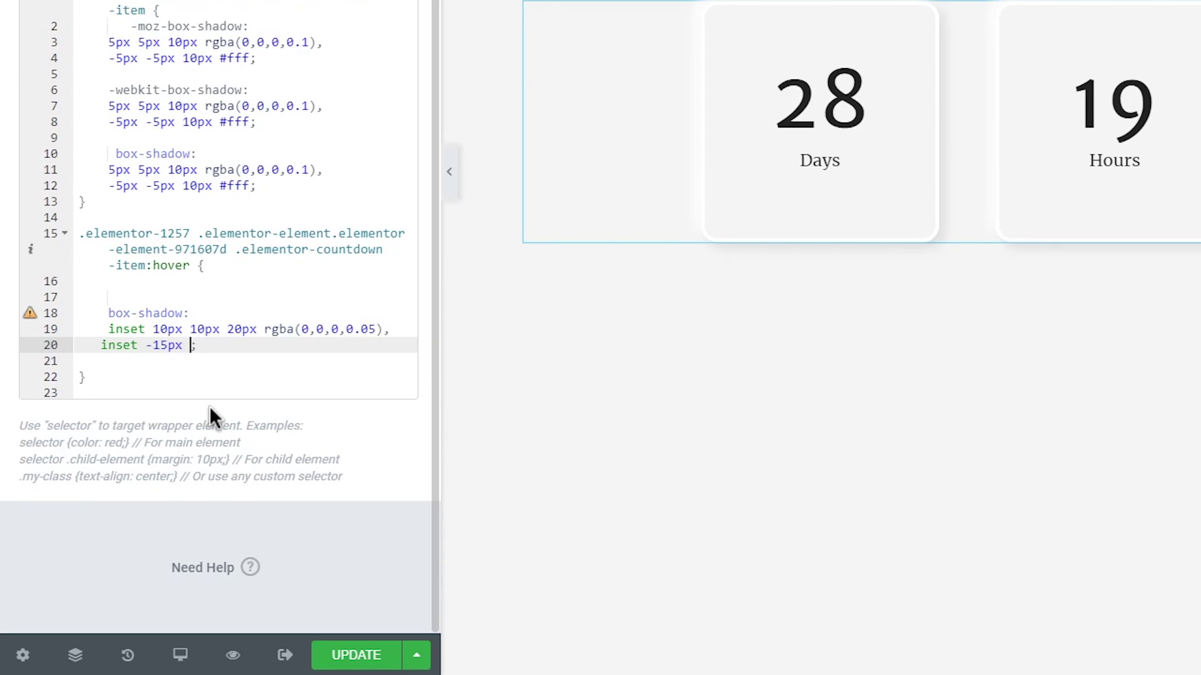
text(px 20px )
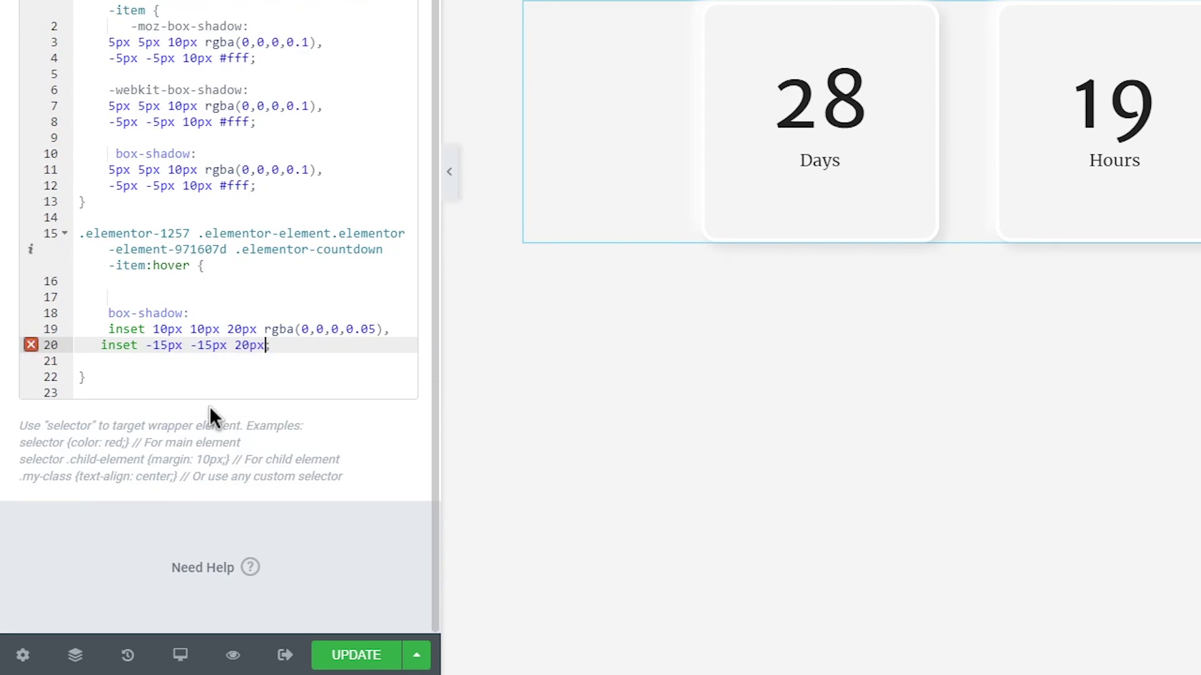
text(#fff)
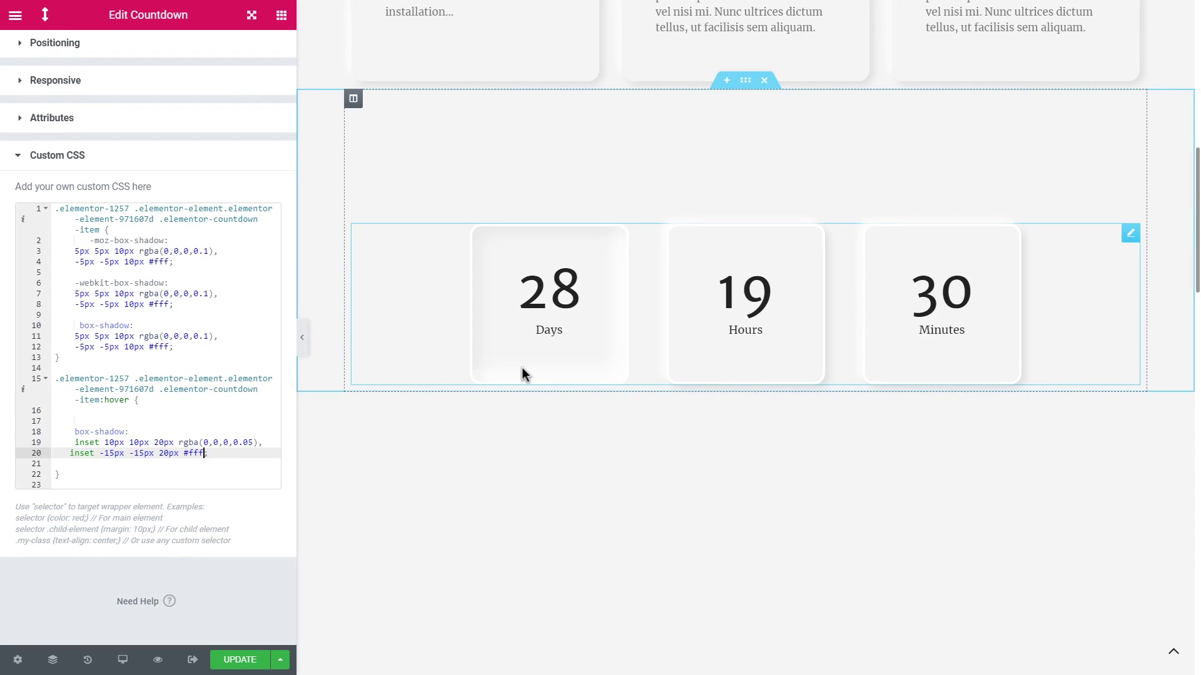
Change the countdown box border width to 2 and preview the page.
scroll(147, 120, up, 5)
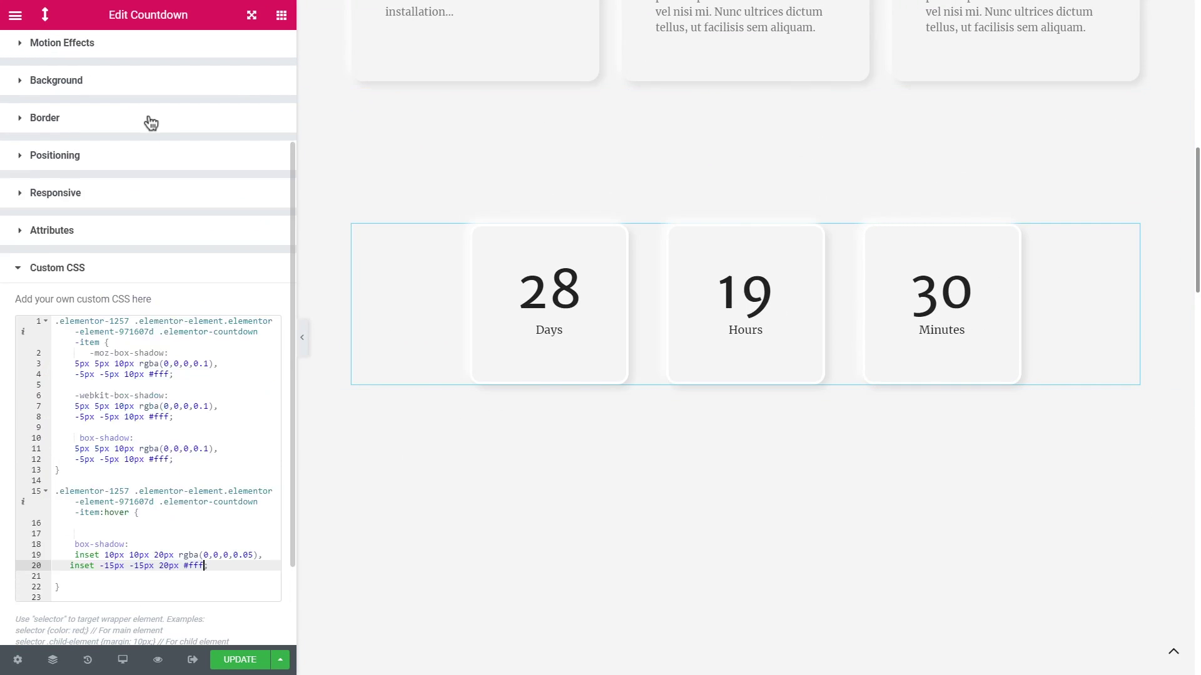
click(154, 67)
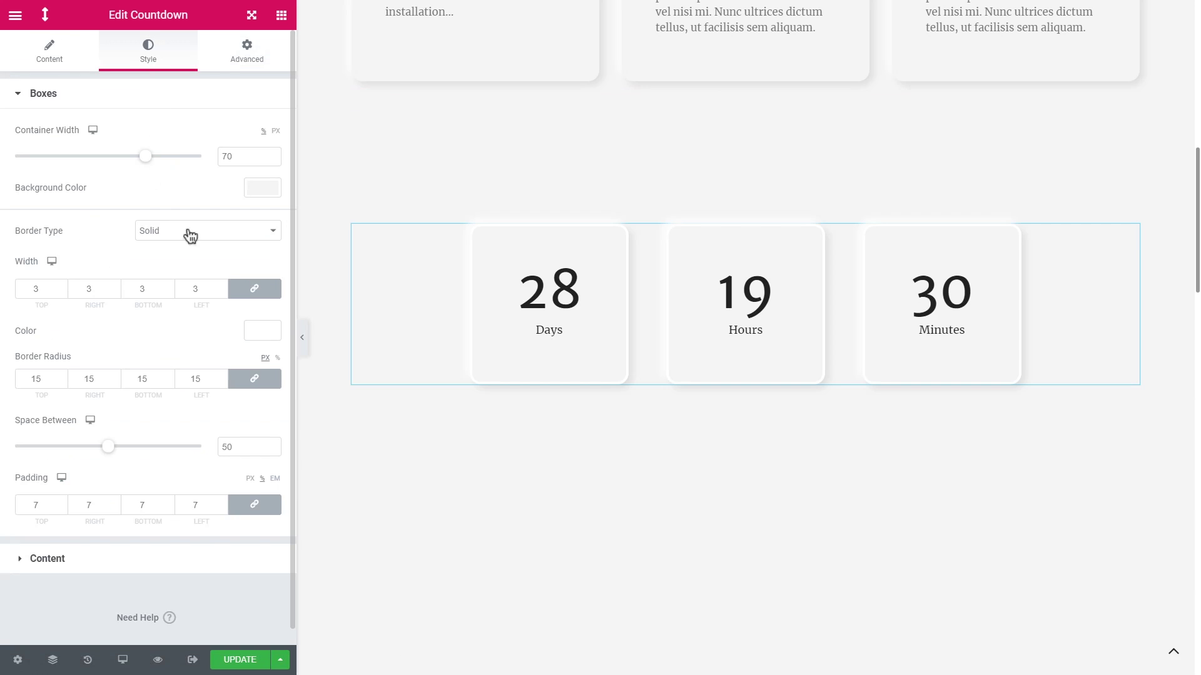
click(207, 284)
key(BackSpace)
text(2)
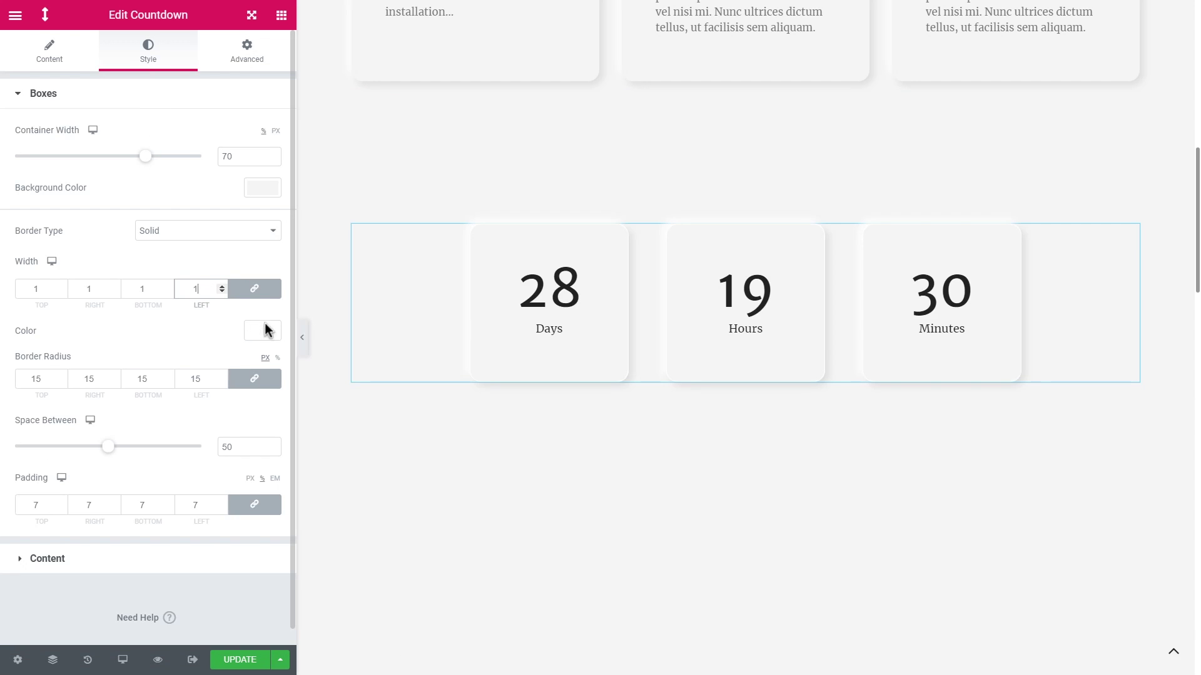
click(302, 338)
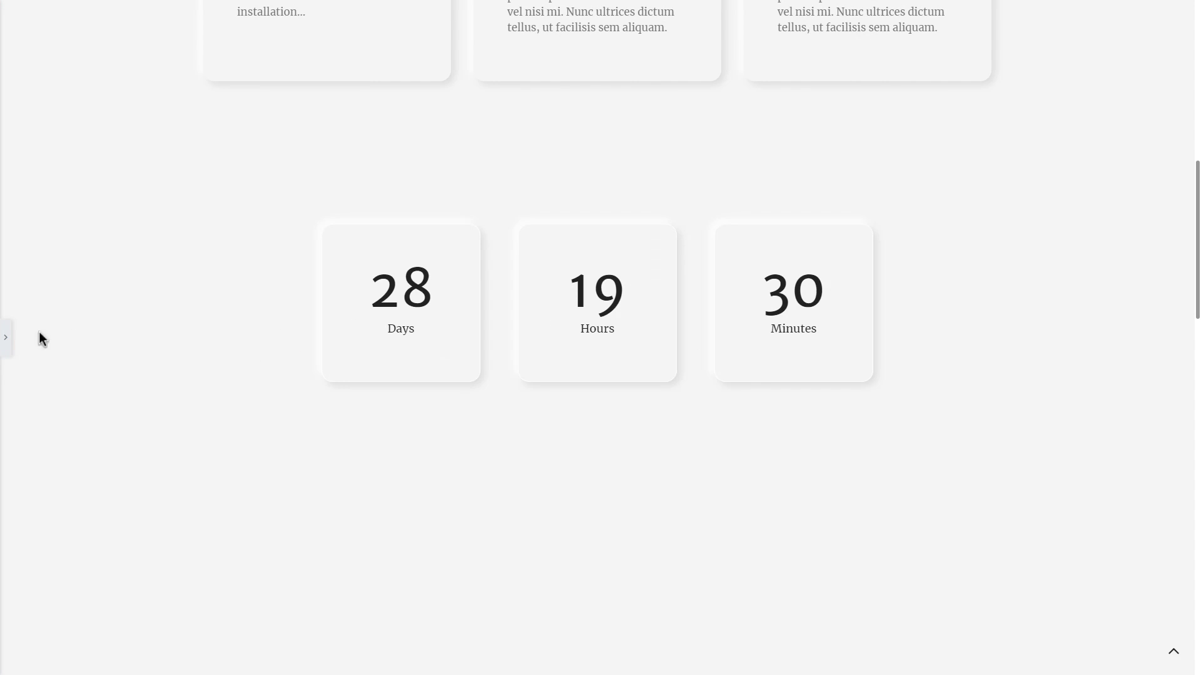
click(7, 340)
Set the box border type to None and preview the hover shadow.
click(198, 232)
click(199, 247)
click(301, 337)
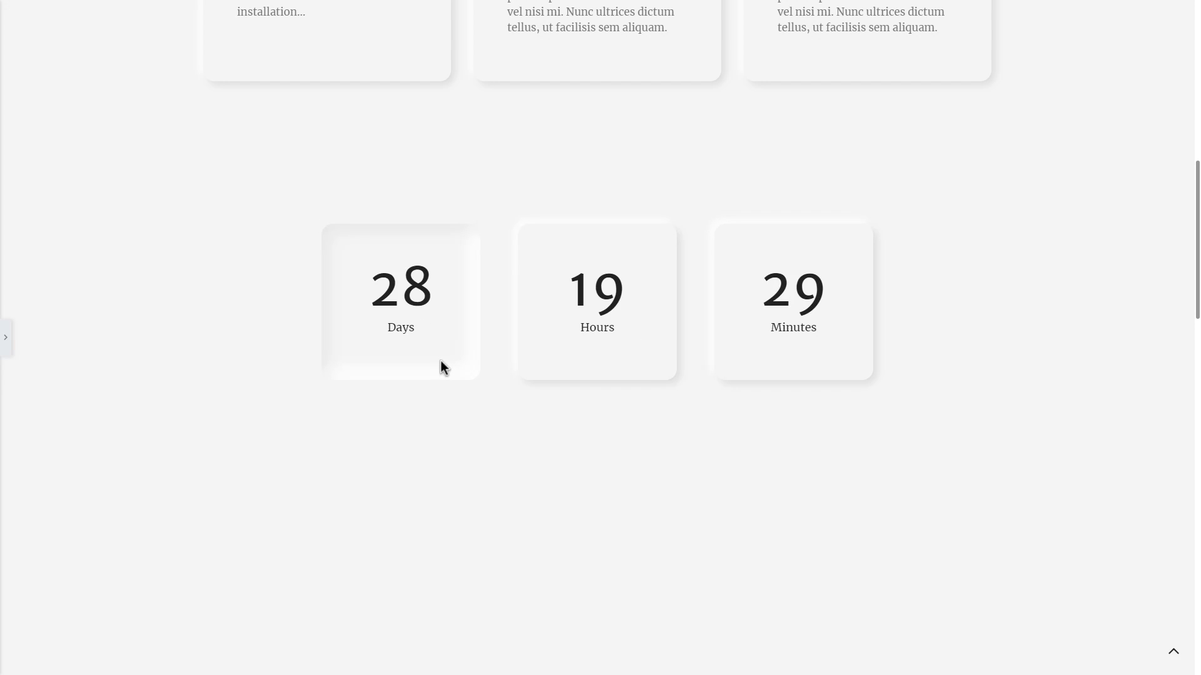
click(11, 336)
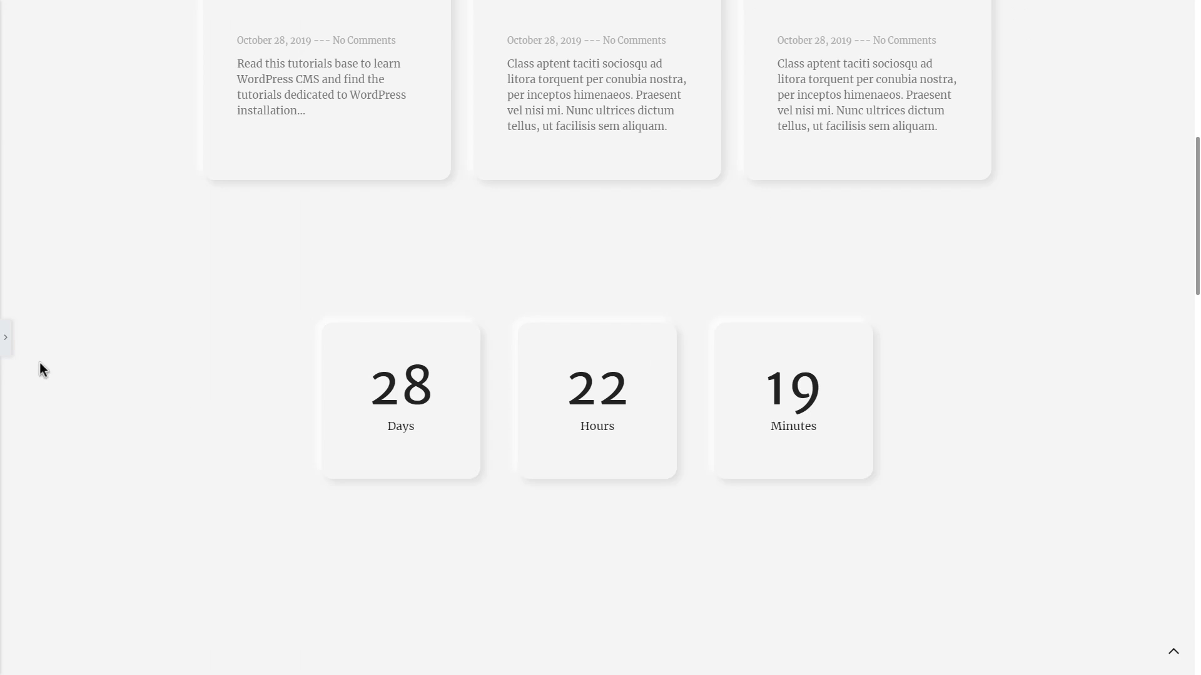
Check the page at tablet and mobile widths, then hide the editor for a desktop preview.
click(5, 338)
click(123, 660)
click(206, 591)
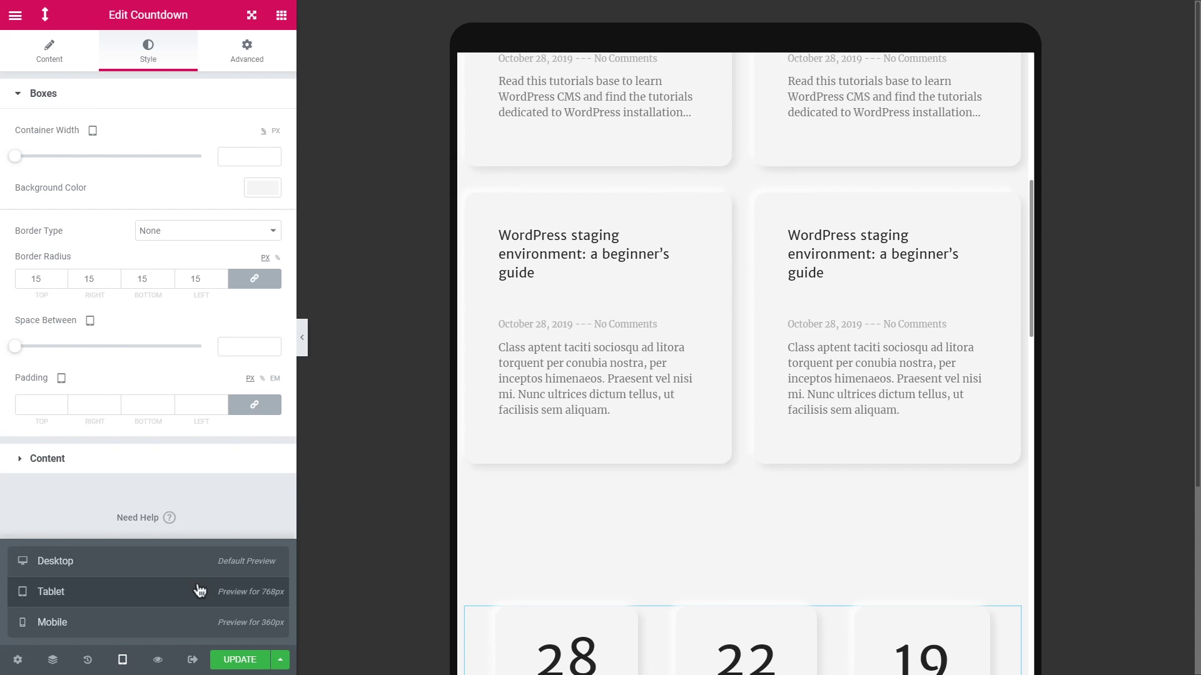
scroll(724, 330, down, 3)
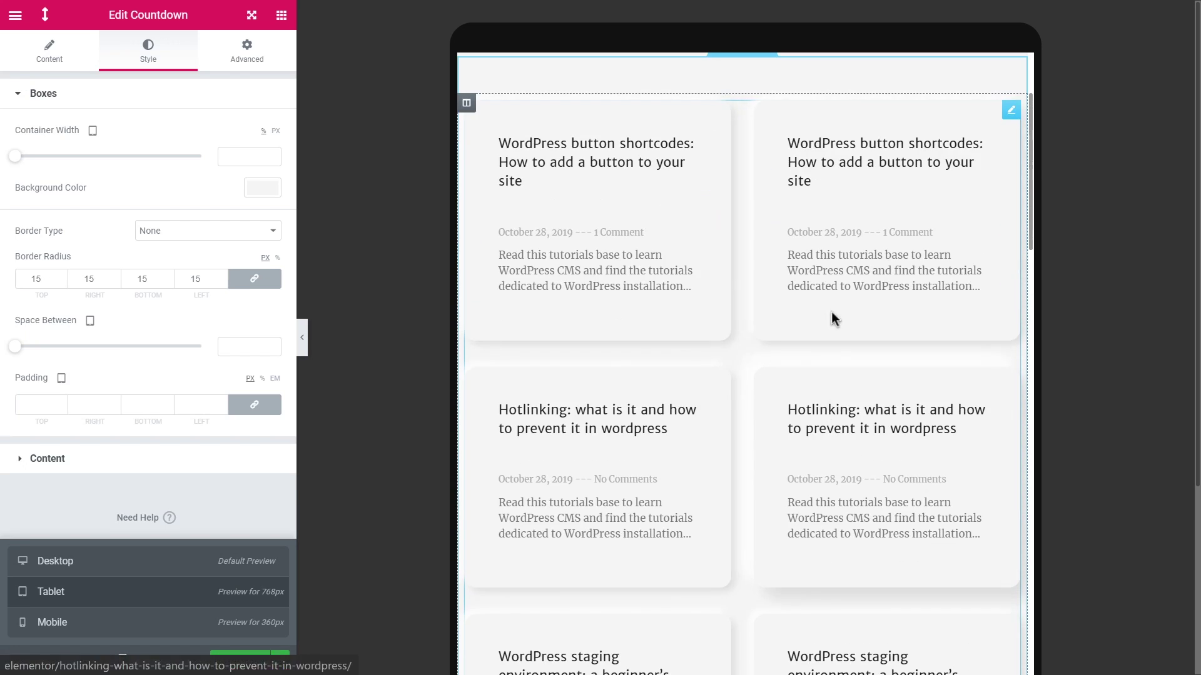
scroll(544, 394, down, 3)
scroll(724, 370, up, 3)
key(ctrl+shift+m)
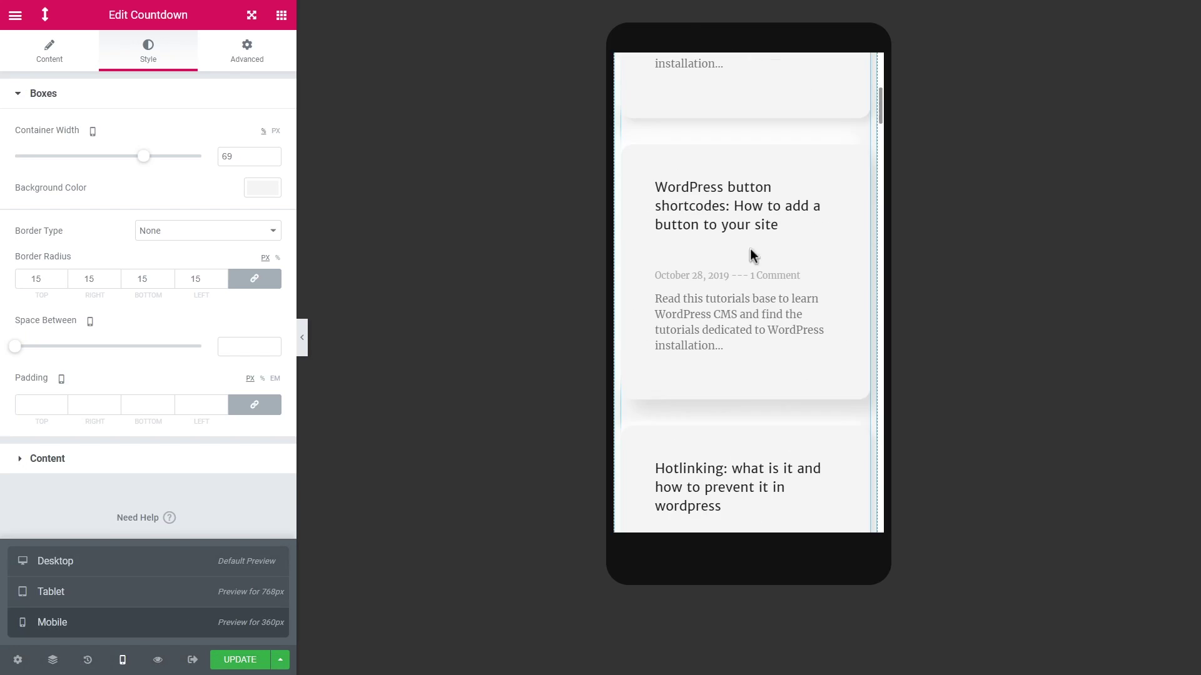
scroll(767, 337, down, 5)
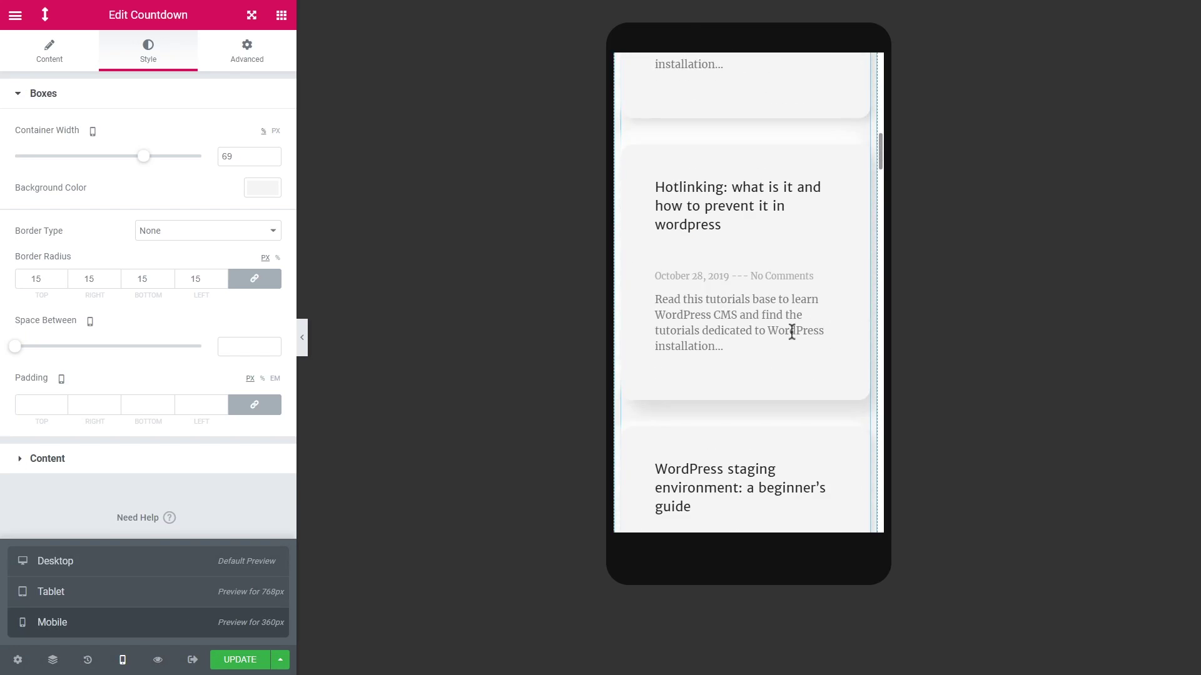
click(302, 337)
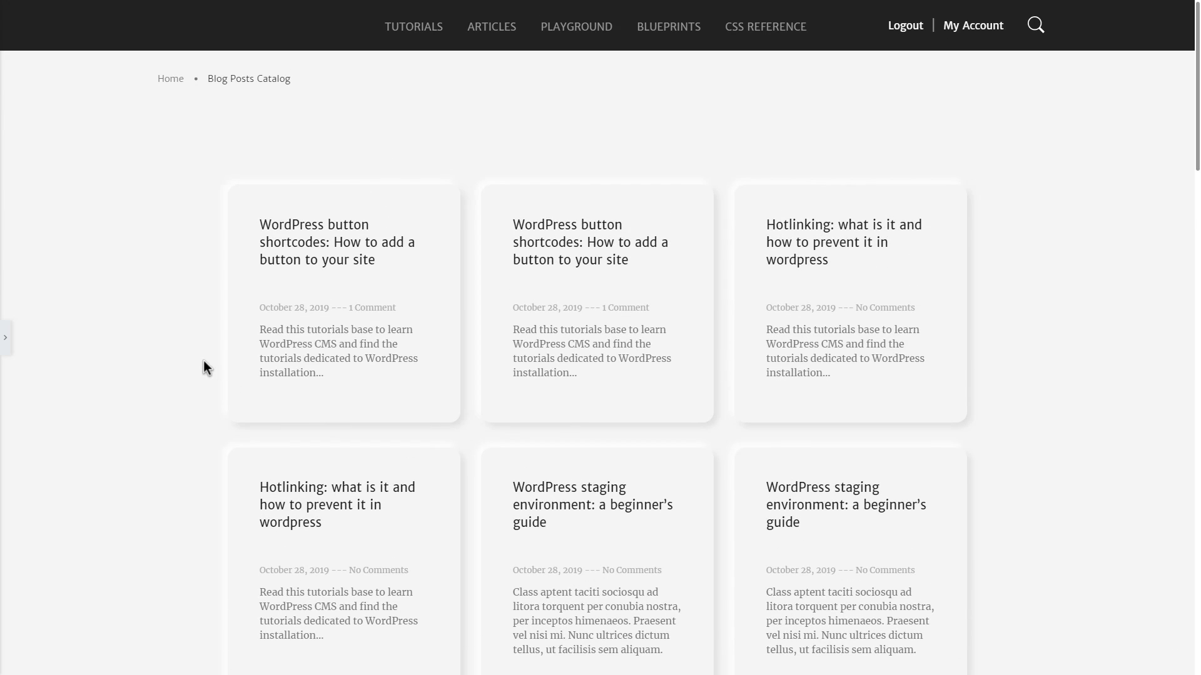
scroll(425, 402, down, 3)
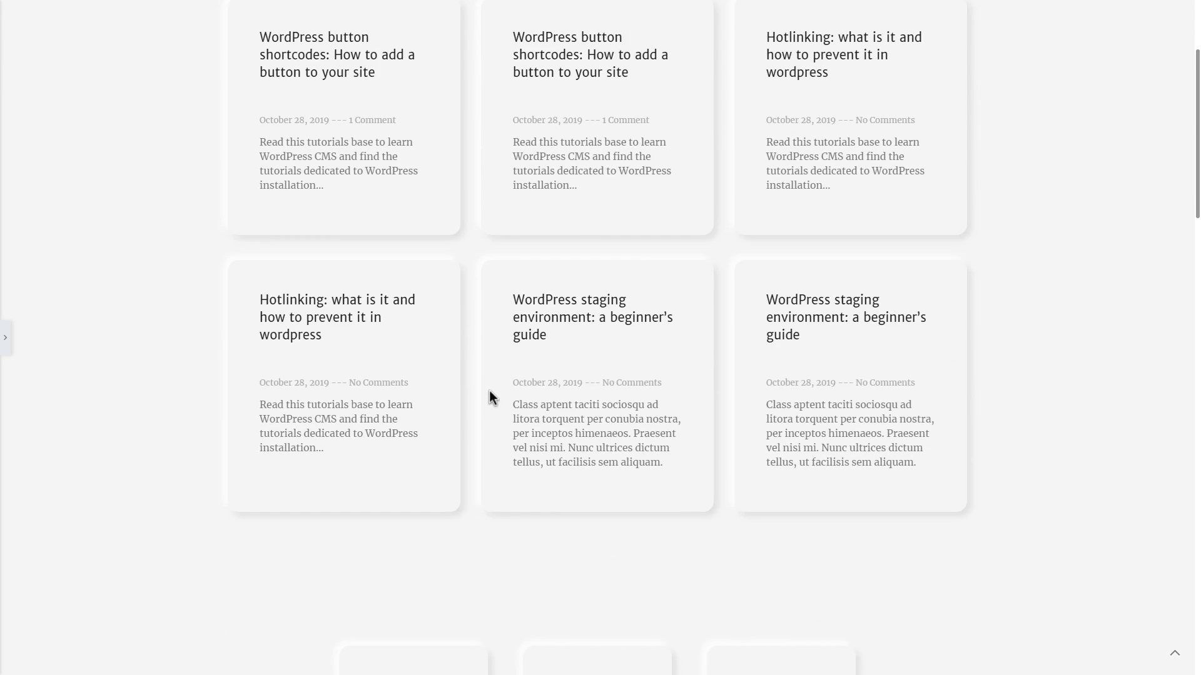
scroll(557, 407, down, 5)
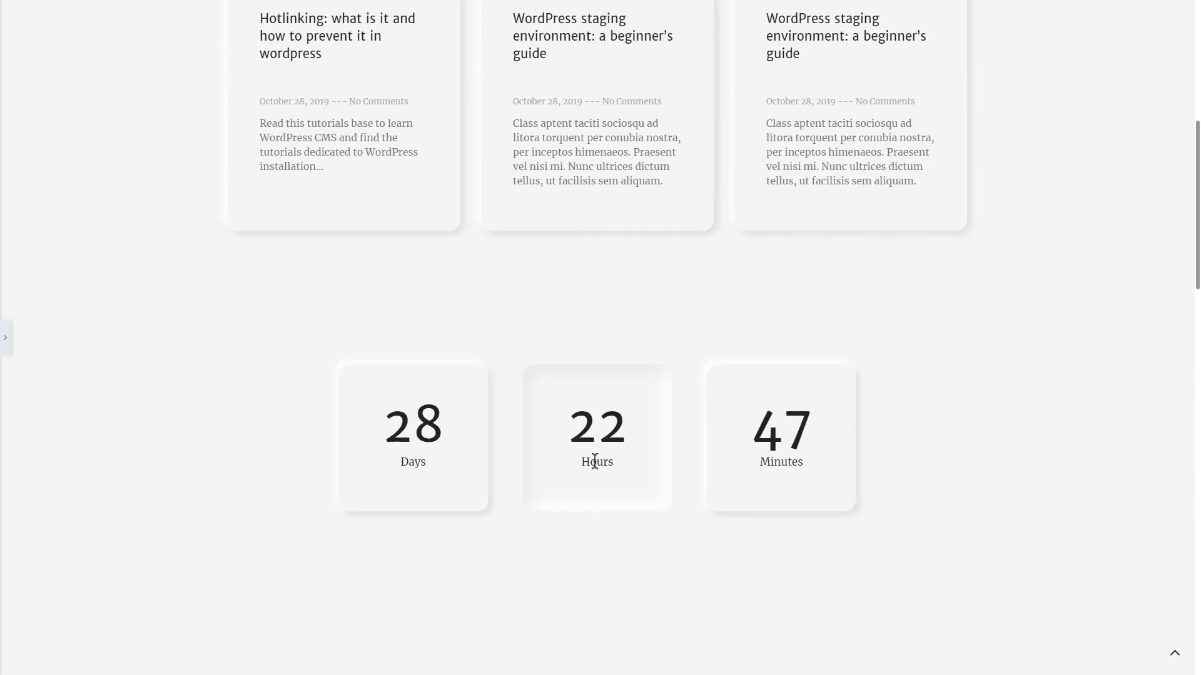